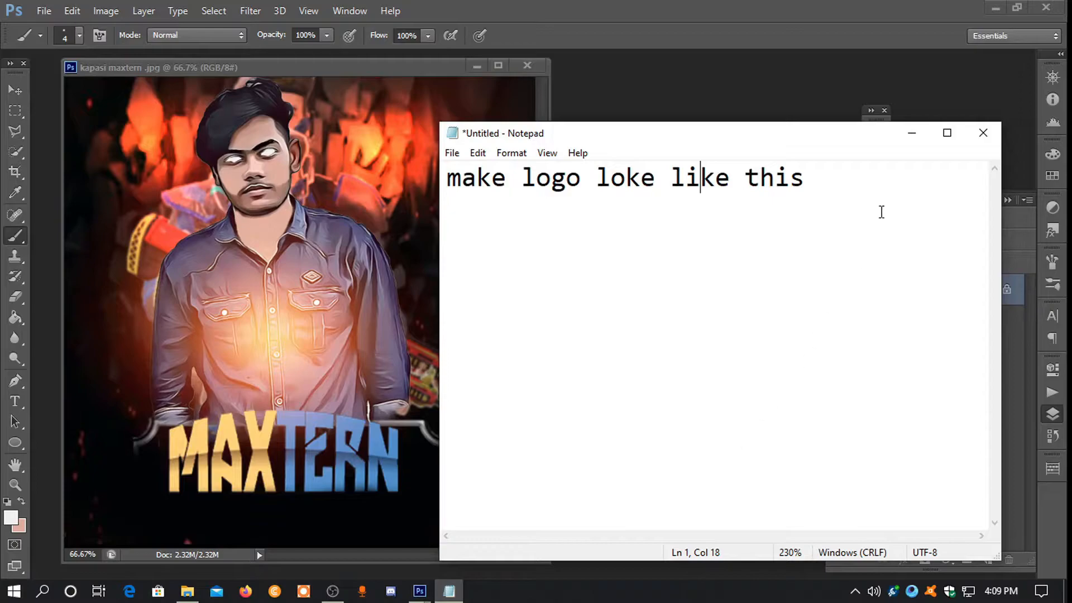
Discard the untitled Notepad note and open the photo IMG_20200722_175819 from the new logo kp folder.
{"action": "left_click", "coordinate": [982, 132]}
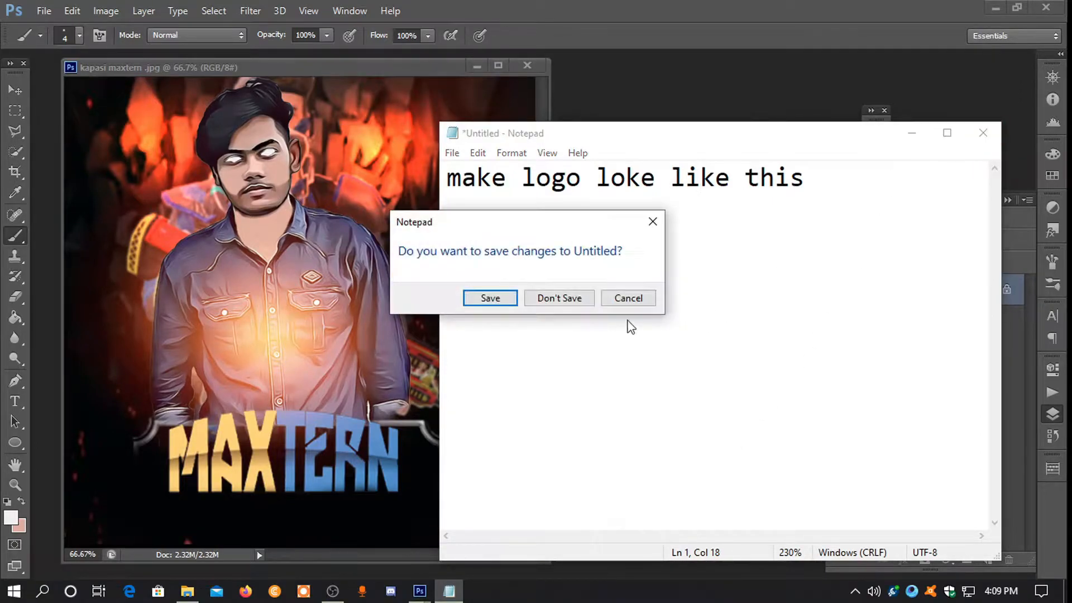
{"action": "left_click", "coordinate": [565, 297]}
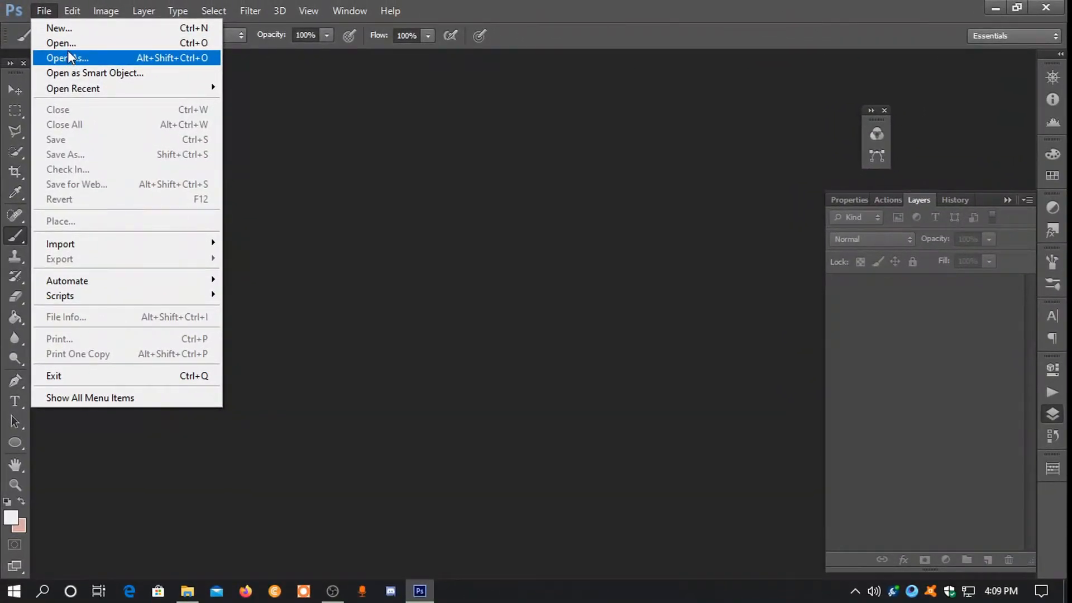
{"action": "left_click", "coordinate": [69, 48]}
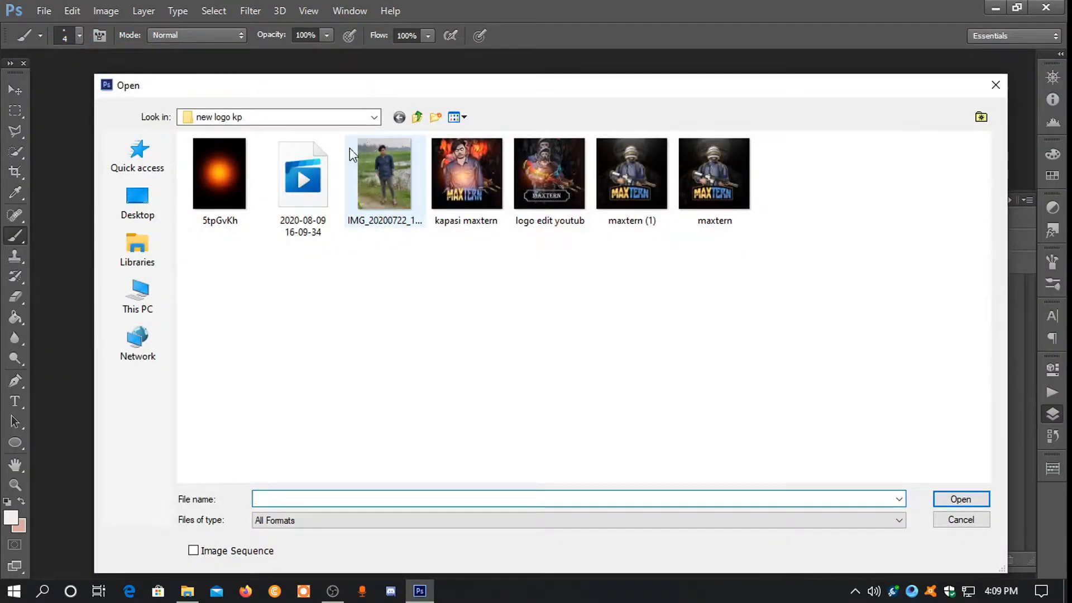
{"action": "left_click", "coordinate": [383, 178]}
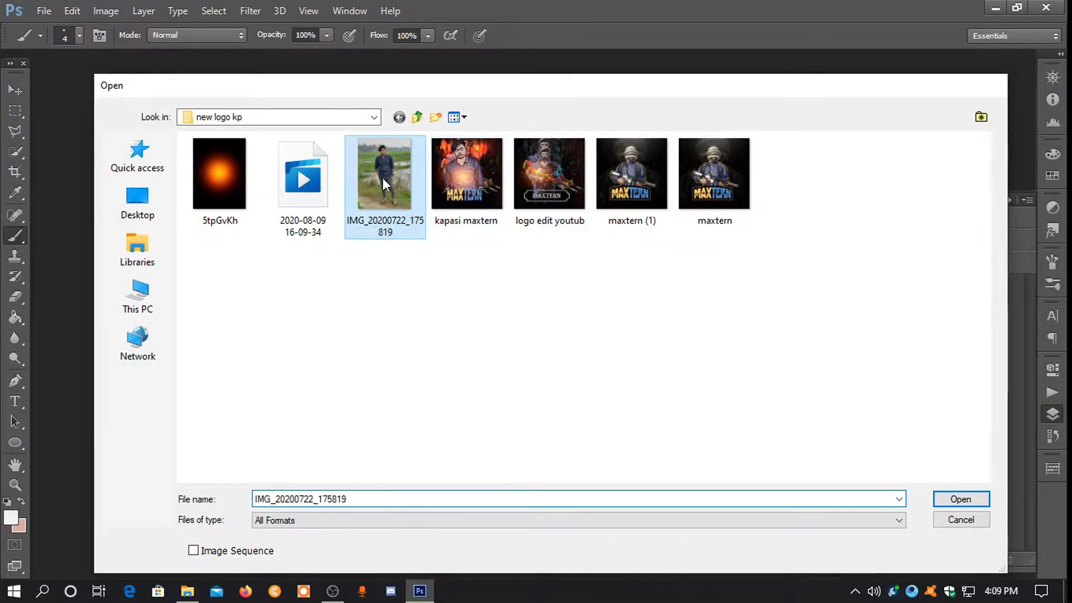
{"action": "double_click", "coordinate": [383, 178]}
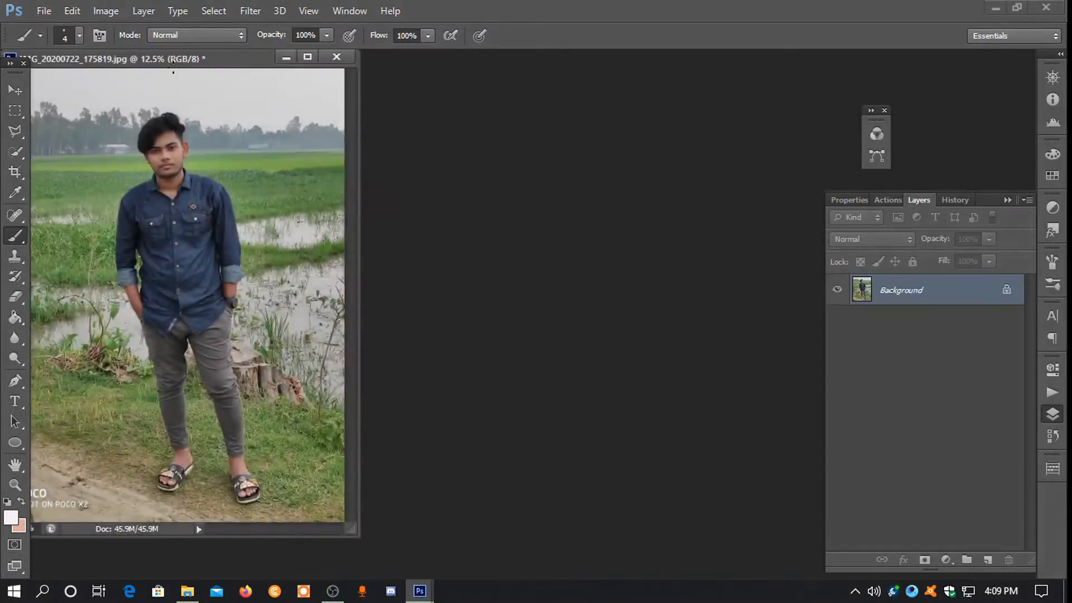
{"action": "left_click_drag", "start_coordinate": [167, 62], "coordinate": [338, 60]}
Select the man's head and the shoulder on the image's left side with the Quick Selection tool at brush size 90.
{"action": "left_click", "coordinate": [15, 151]}
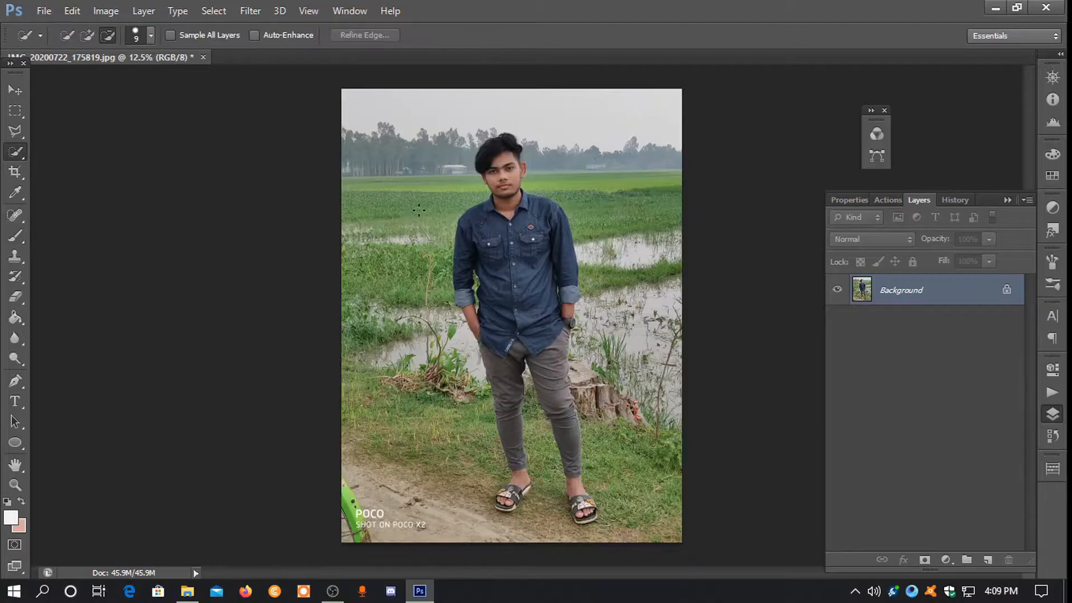
{"action": "key", "text": "ctrl+plus"}
{"action": "key", "text": "ctrl+plus"}
{"action": "key", "text": "ctrl+plus"}
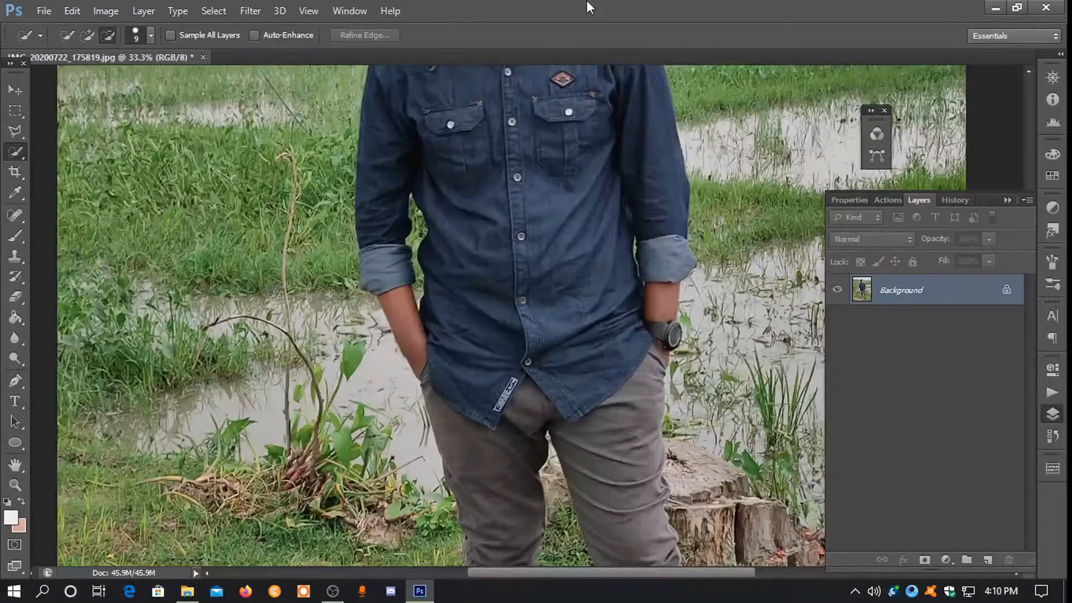
{"action": "left_click_drag", "start_coordinate": [540, 251], "coordinate": [451, 302]}
{"action": "key", "text": "ctrl+plus"}
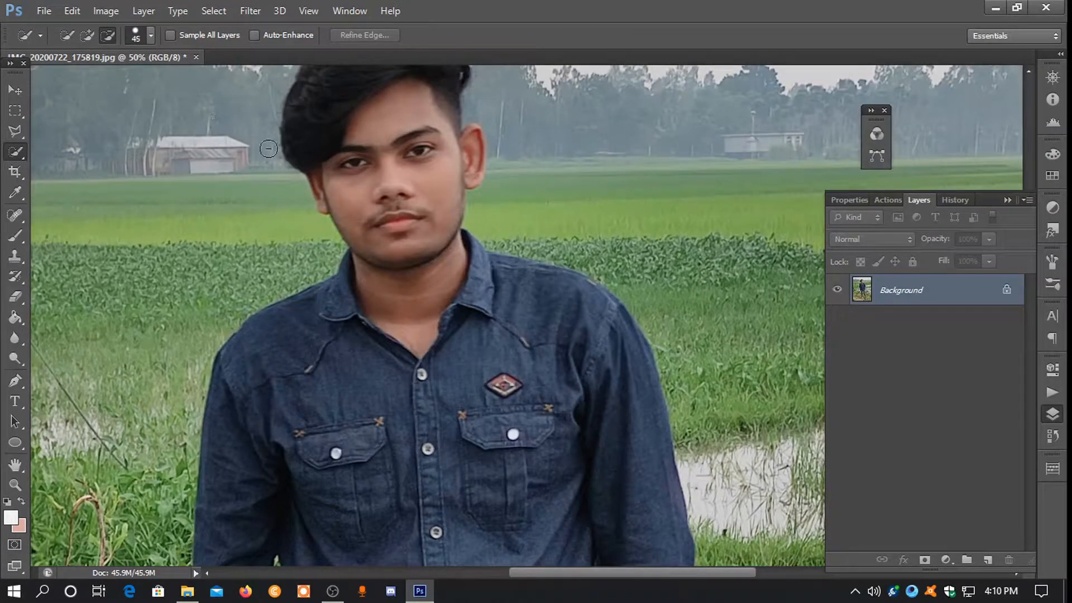
{"action": "key", "text": "bracketright"}
{"action": "key", "text": "bracketright"}
{"action": "key", "text": "bracketright"}
{"action": "key", "text": "bracketright"}
{"action": "key", "text": "bracketright"}
{"action": "mouse_move", "coordinate": [299, 370]}
{"action": "left_mouse_down"}
{"action": "mouse_move", "coordinate": [350, 330]}
{"action": "mouse_move", "coordinate": [400, 230]}
{"action": "mouse_move", "coordinate": [413, 179]}
{"action": "mouse_move", "coordinate": [395, 148]}
{"action": "mouse_move", "coordinate": [353, 149]}
{"action": "left_mouse_up"}
{"action": "scroll", "coordinate": [424, 184], "scroll_direction": "up", "scroll_amount": 3}
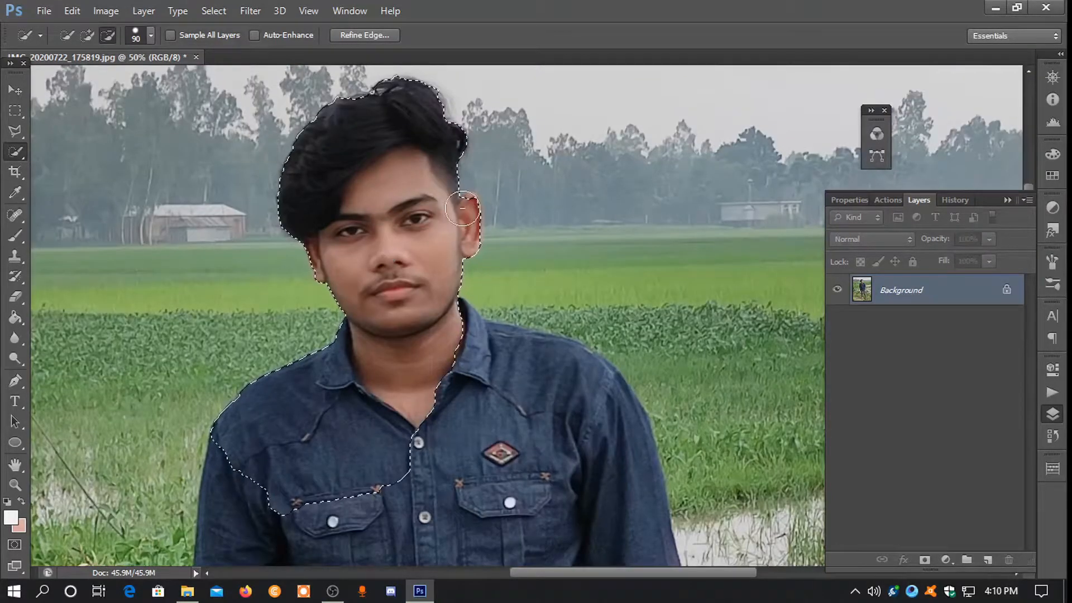
Extend the selection over the rest of the shirt, both sleeves and both forearms.
{"action": "key", "text": "ctrl+alt+z"}
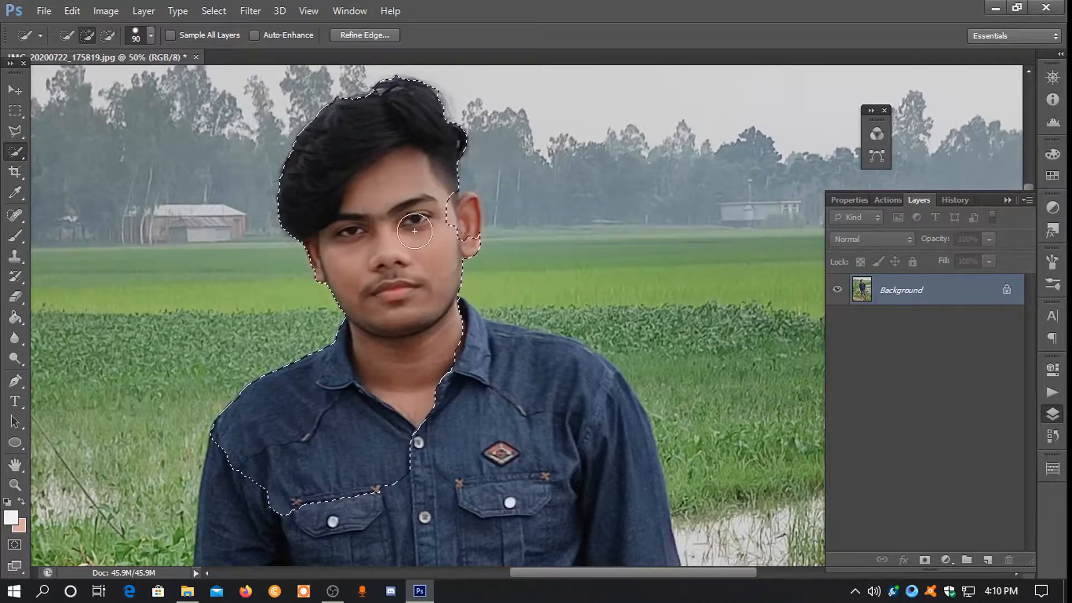
{"action": "left_click", "coordinate": [460, 219]}
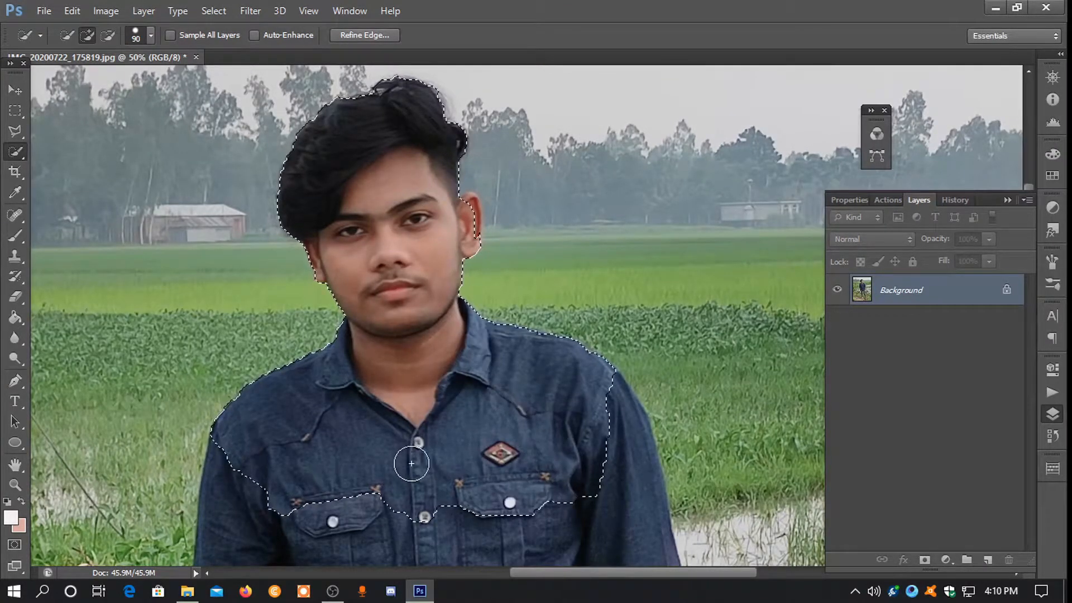
{"action": "mouse_move", "coordinate": [404, 440]}
{"action": "left_mouse_down"}
{"action": "mouse_move", "coordinate": [354, 349]}
{"action": "mouse_move", "coordinate": [341, 271]}
{"action": "mouse_move", "coordinate": [516, 354]}
{"action": "mouse_move", "coordinate": [543, 431]}
{"action": "mouse_move", "coordinate": [519, 468]}
{"action": "mouse_move", "coordinate": [400, 449]}
{"action": "mouse_move", "coordinate": [284, 450]}
{"action": "left_mouse_up"}
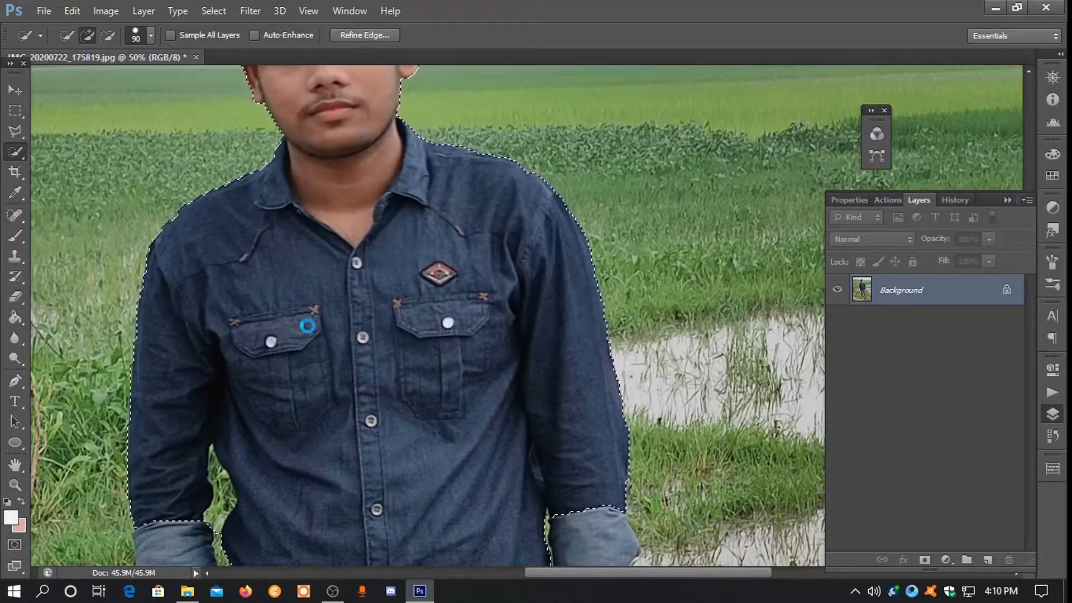
{"action": "left_click_drag", "start_coordinate": [352, 421], "coordinate": [366, 234]}
{"action": "mouse_move", "coordinate": [313, 450]}
{"action": "left_mouse_down"}
{"action": "mouse_move", "coordinate": [280, 503]}
{"action": "mouse_move", "coordinate": [352, 514]}
{"action": "mouse_move", "coordinate": [567, 459]}
{"action": "left_mouse_up"}
{"action": "left_click_drag", "start_coordinate": [232, 345], "coordinate": [207, 386]}
Add the whole visible ear on the image's right side to the selection using a brush size of 15.
{"action": "key", "text": "alt"}
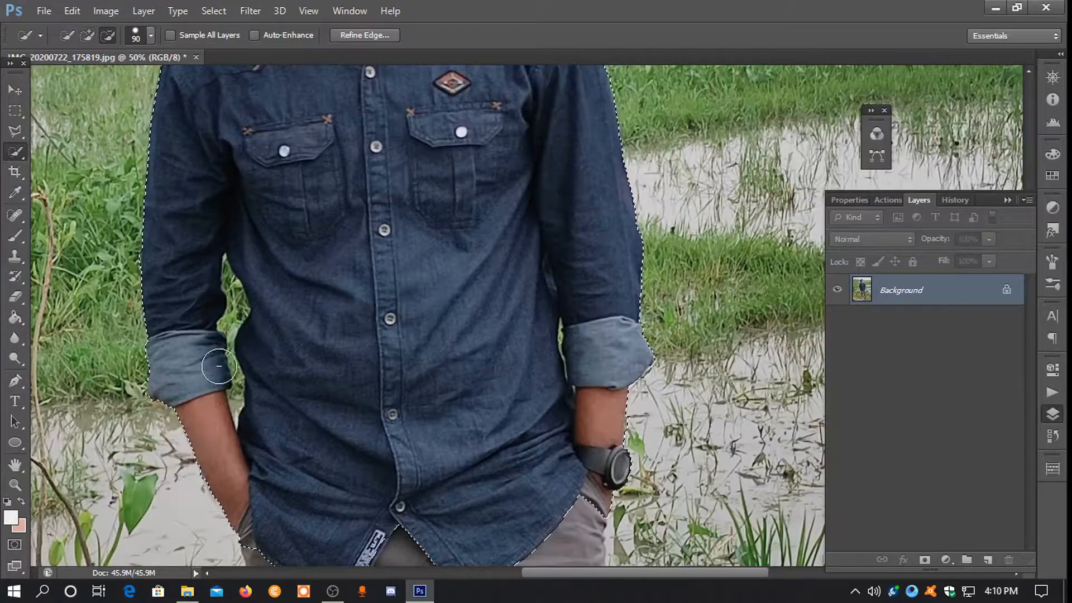
{"action": "left_click_drag", "start_coordinate": [377, 147], "coordinate": [395, 368]}
{"action": "left_click_drag", "start_coordinate": [384, 202], "coordinate": [397, 412]}
{"action": "left_click_drag", "start_coordinate": [389, 344], "coordinate": [399, 411]}
{"action": "key", "text": "ctrl+plus"}
{"action": "key", "text": "ctrl+plus"}
{"action": "key", "text": "ctrl+plus"}
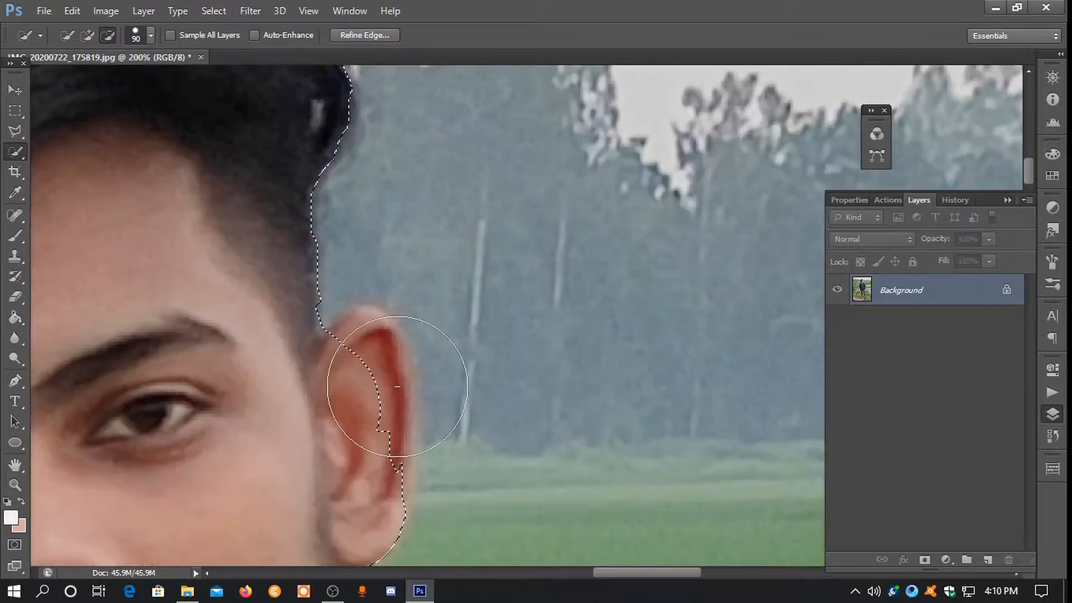
{"action": "key", "text": "bracketleft"}
{"action": "key", "text": "bracketleft"}
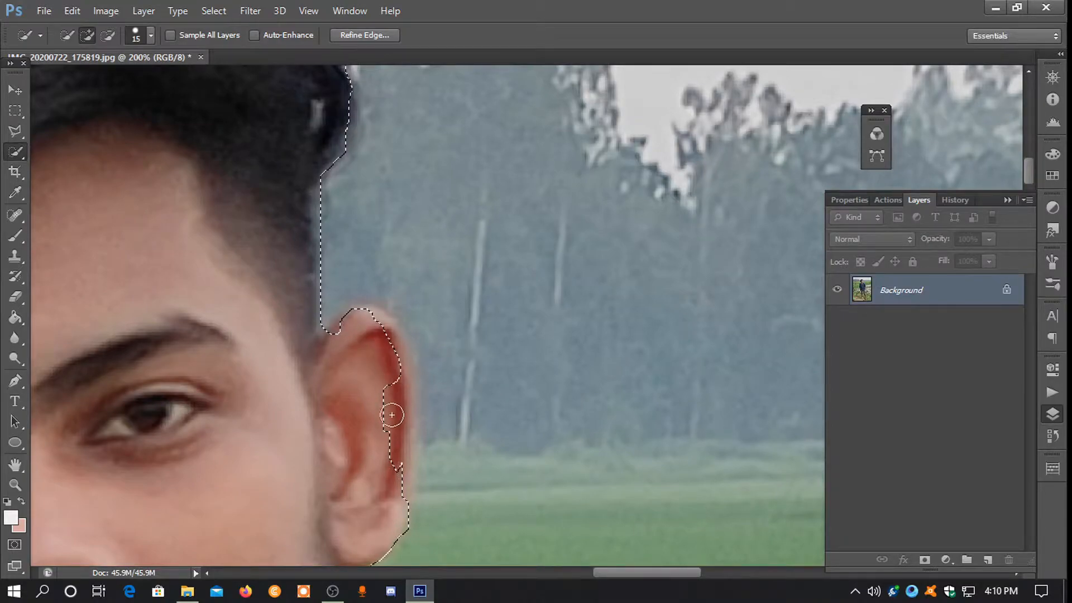
{"action": "mouse_move", "coordinate": [394, 382]}
{"action": "left_mouse_down"}
{"action": "mouse_move", "coordinate": [388, 335]}
{"action": "mouse_move", "coordinate": [345, 324]}
{"action": "left_mouse_up"}
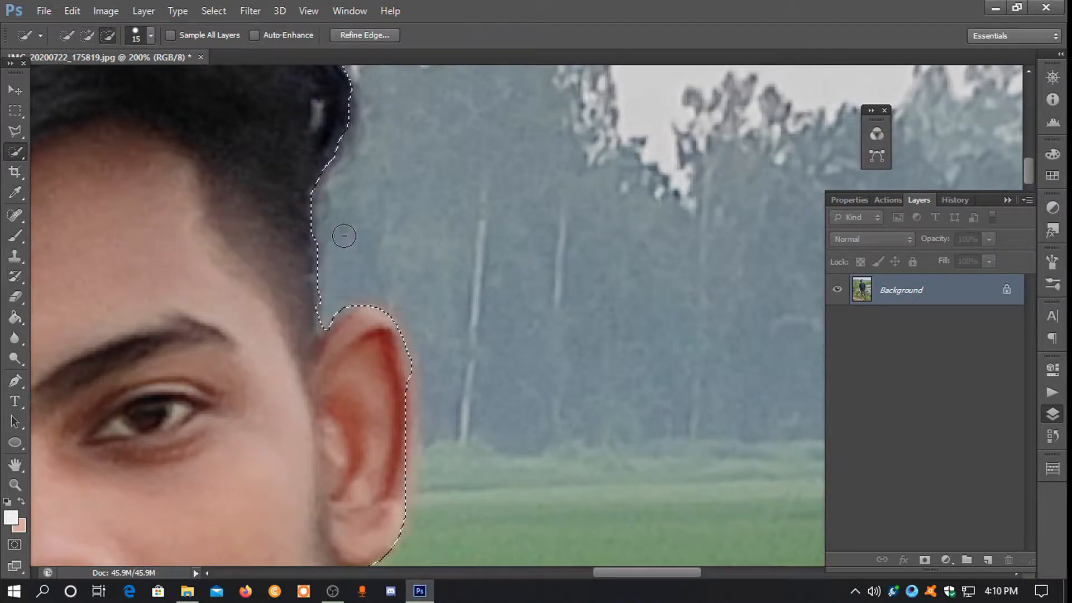
Open Refine Edge for the selection and set its view mode to On Layers.
{"action": "scroll", "coordinate": [343, 235], "scroll_direction": "down", "scroll_amount": 4}
{"action": "scroll", "coordinate": [344, 239], "scroll_direction": "down", "scroll_amount": 2}
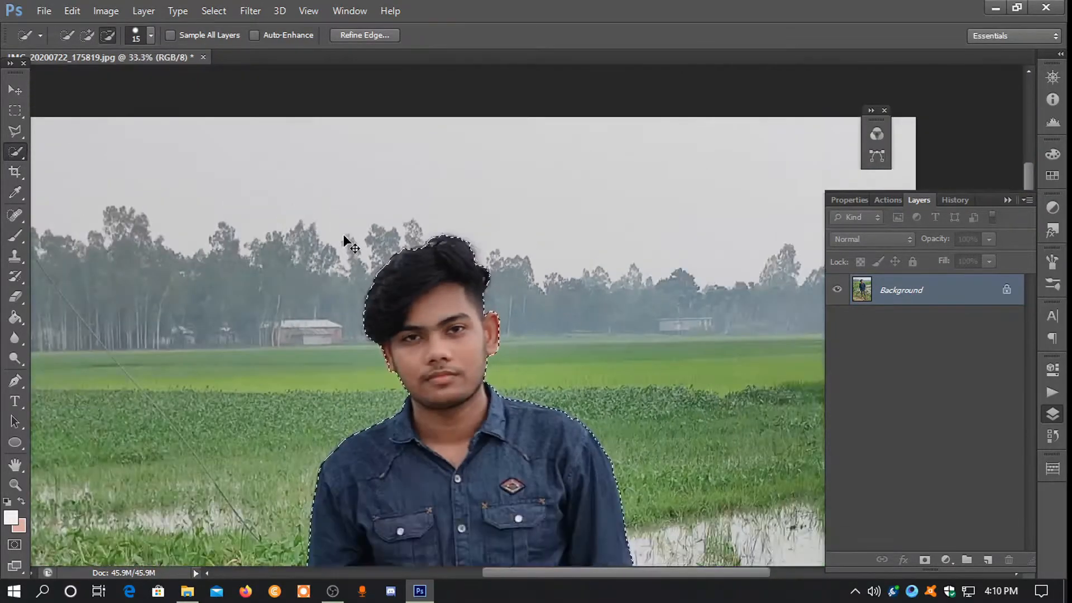
{"action": "left_click", "coordinate": [365, 34]}
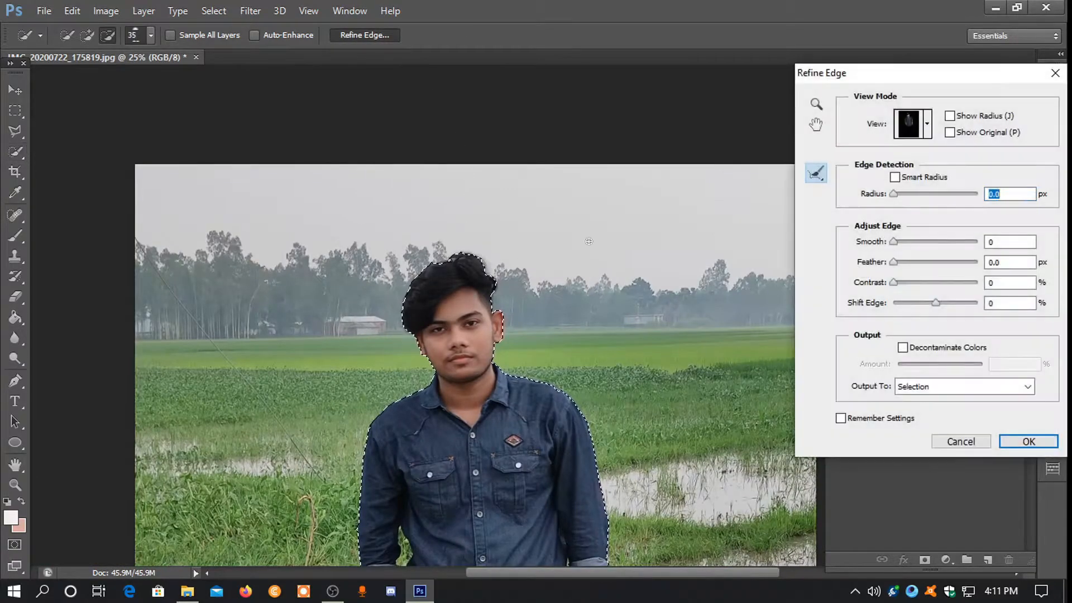
{"action": "left_click_drag", "start_coordinate": [845, 77], "coordinate": [407, 52]}
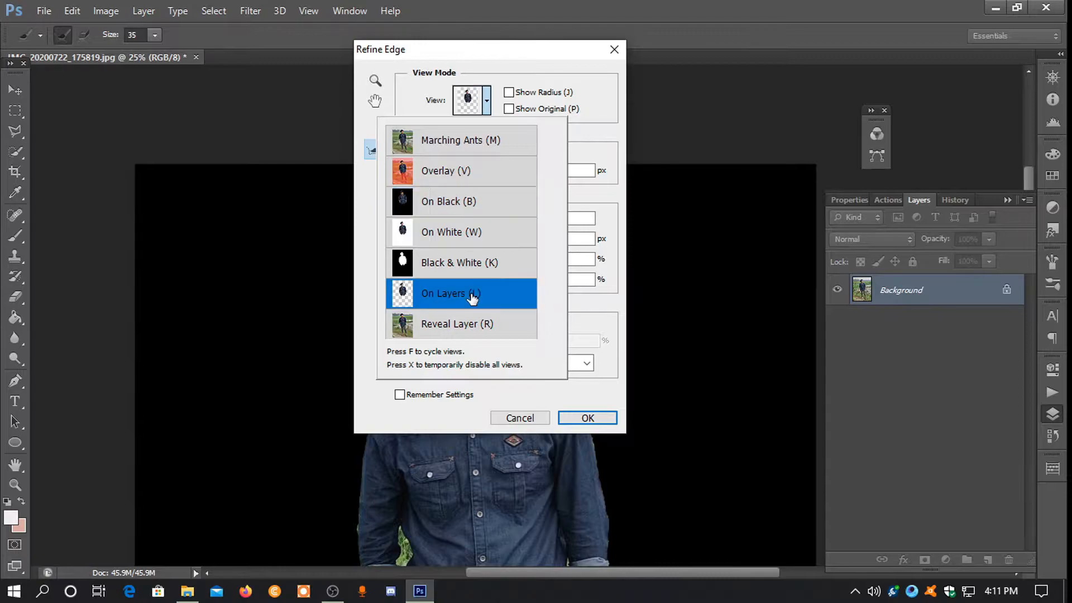
{"action": "left_click", "coordinate": [472, 295]}
{"action": "left_click_drag", "start_coordinate": [592, 53], "coordinate": [956, 115]}
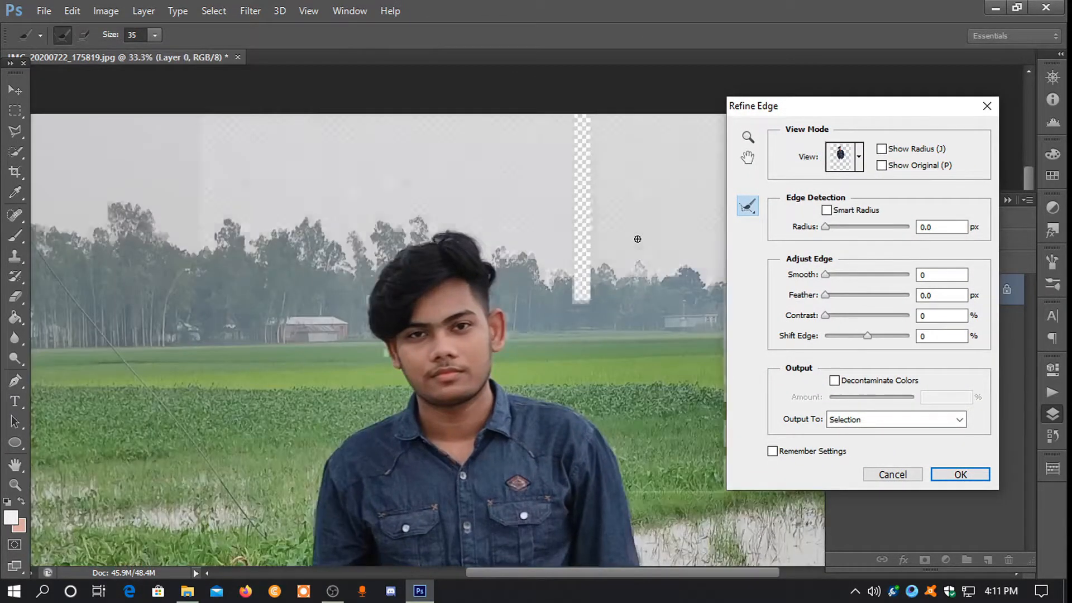
Check the head and shoulder edges of the cutout, and output the refined selection to a new layer.
{"action": "key", "text": "ctrl+plus"}
{"action": "left_click_drag", "start_coordinate": [476, 359], "coordinate": [447, 112]}
{"action": "left_click_drag", "start_coordinate": [437, 339], "coordinate": [393, 282]}
{"action": "left_click_drag", "start_coordinate": [367, 323], "coordinate": [447, 490]}
{"action": "left_click_drag", "start_coordinate": [376, 296], "coordinate": [488, 442]}
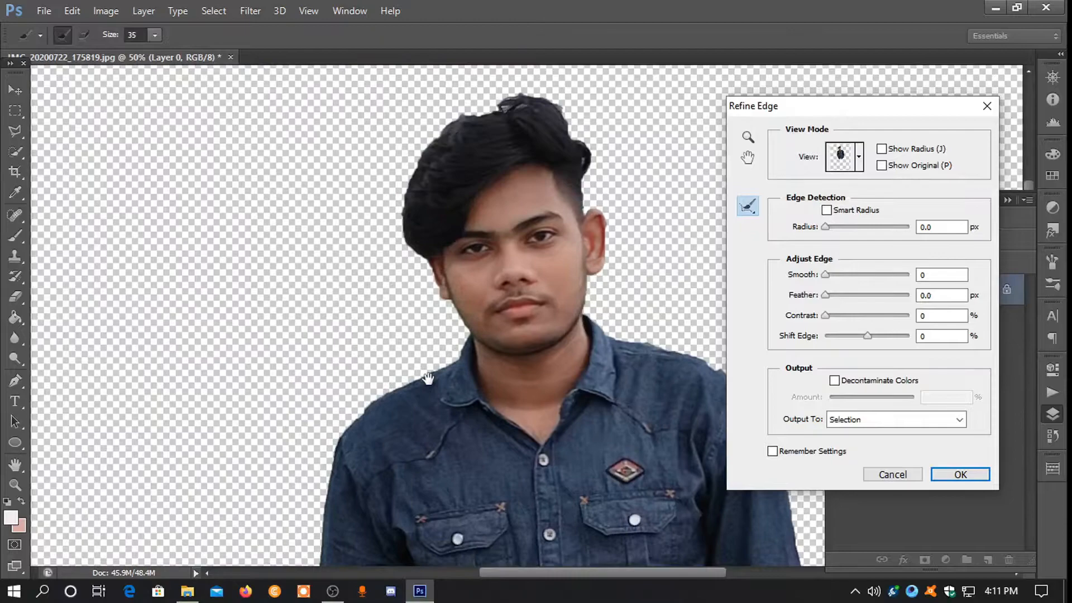
{"action": "left_click_drag", "start_coordinate": [428, 379], "coordinate": [431, 400]}
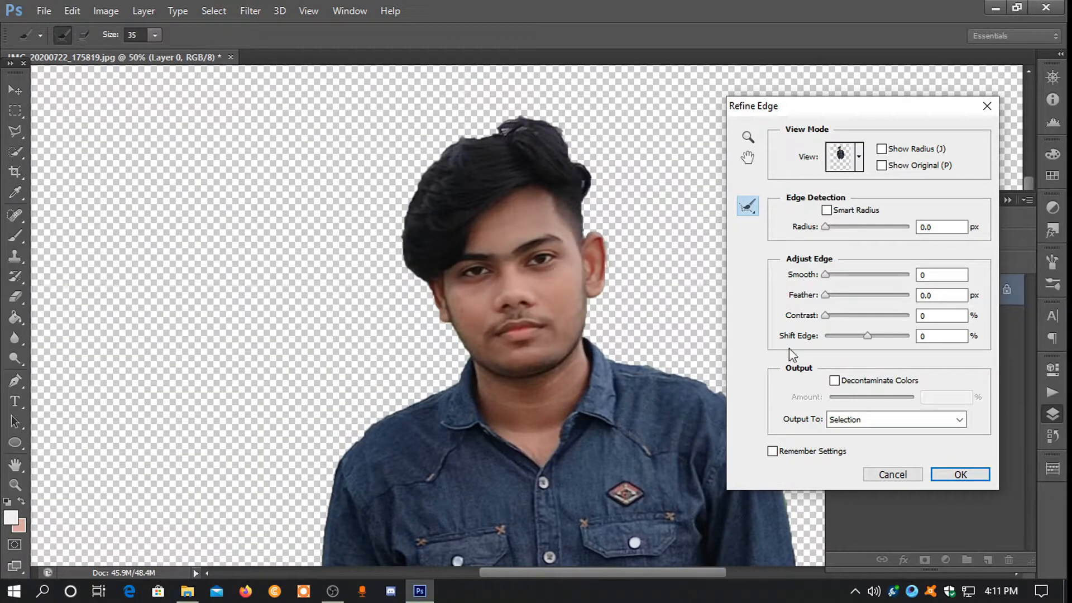
{"action": "left_click", "coordinate": [919, 420]}
{"action": "left_click", "coordinate": [891, 460]}
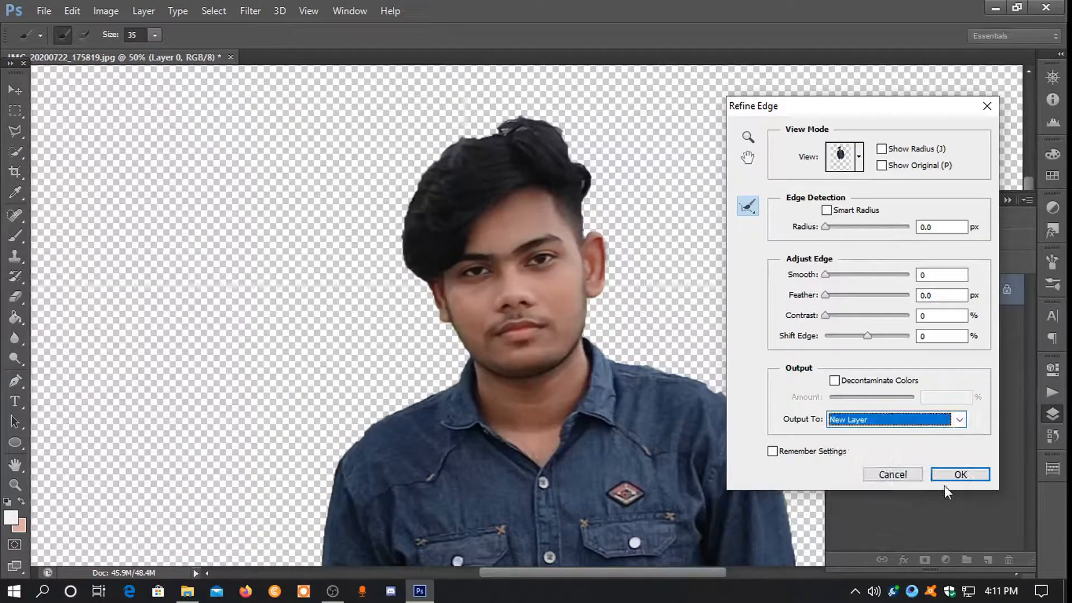
{"action": "left_click", "coordinate": [952, 479]}
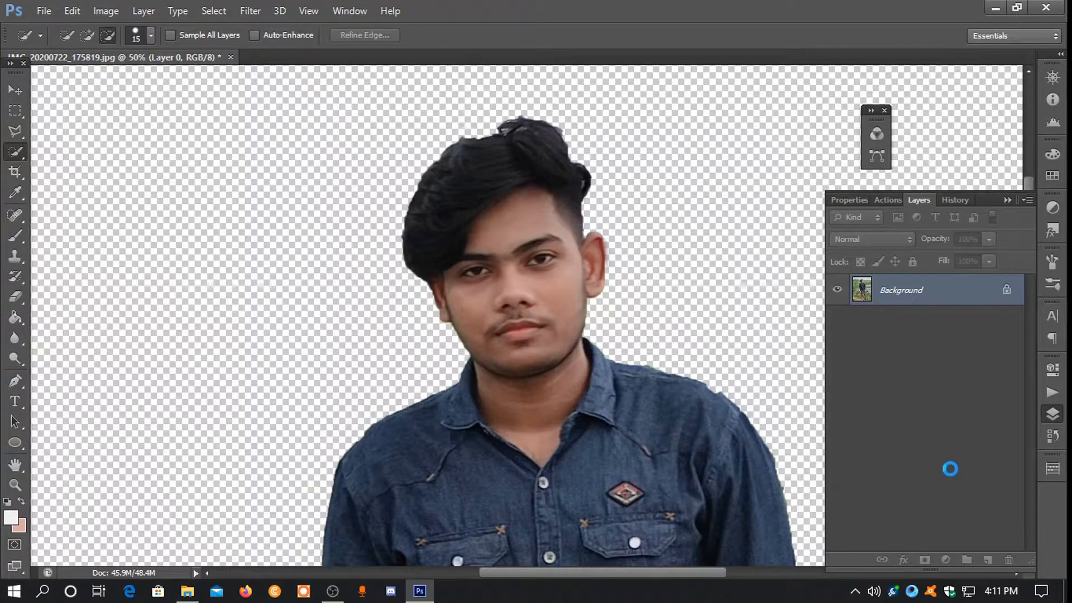
{"action": "key", "text": "ctrl+minus"}
{"action": "key", "text": "ctrl+minus"}
{"action": "key", "text": "ctrl+minus"}
{"action": "key", "text": "ctrl+minus"}
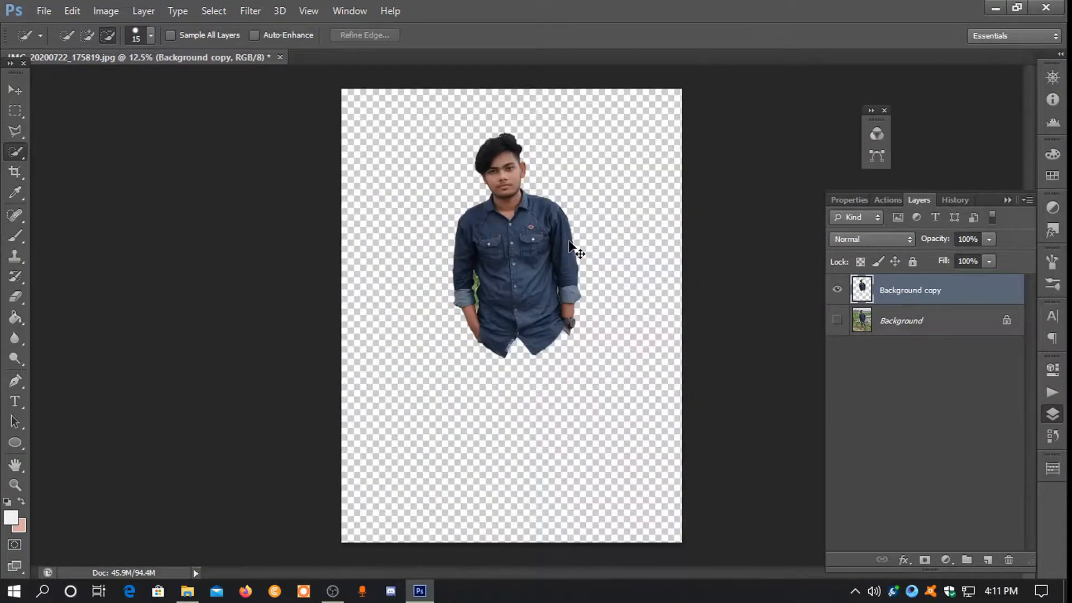
{"action": "key", "text": "ctrl+plus"}
{"action": "key", "text": "ctrl+minus"}
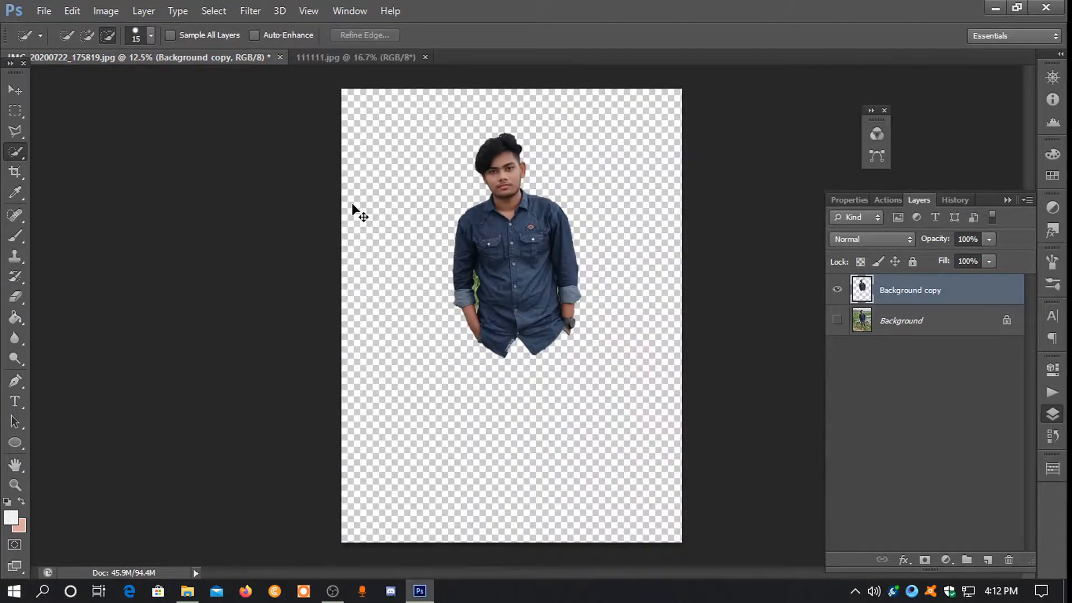
Begin erasing the green patch between the torso and the arm on the image's left side with the Eraser tool.
{"action": "key", "text": "ctrl+plus"}
{"action": "key", "text": "ctrl+plus"}
{"action": "key", "text": "ctrl+plus"}
{"action": "key", "text": "ctrl+plus"}
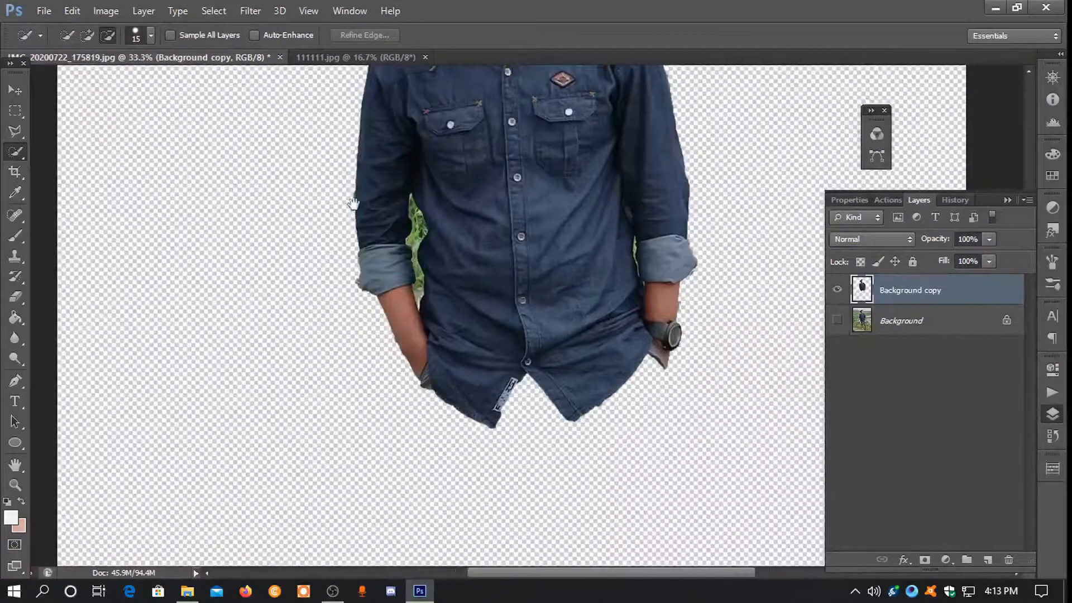
{"action": "key", "text": "ctrl+minus"}
{"action": "mouse_move", "coordinate": [435, 377]}
{"action": "left_mouse_down"}
{"action": "mouse_move", "coordinate": [340, 324]}
{"action": "mouse_move", "coordinate": [355, 326]}
{"action": "left_mouse_up"}
{"action": "left_click", "coordinate": [13, 300]}
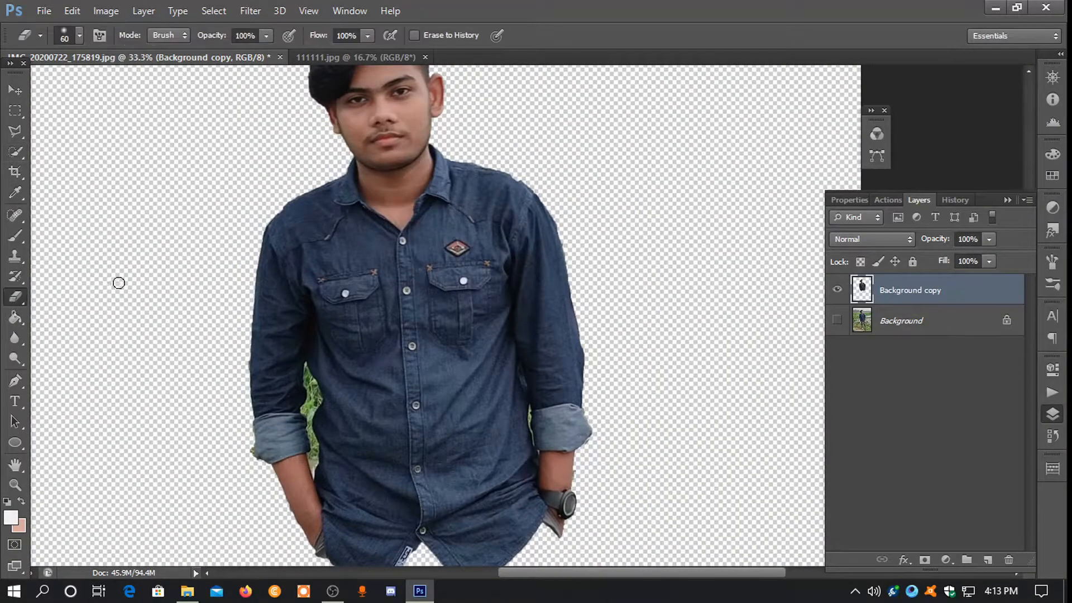
{"action": "key", "text": "ctrl+plus"}
{"action": "key", "text": "ctrl+plus"}
{"action": "key", "text": "ctrl+plus"}
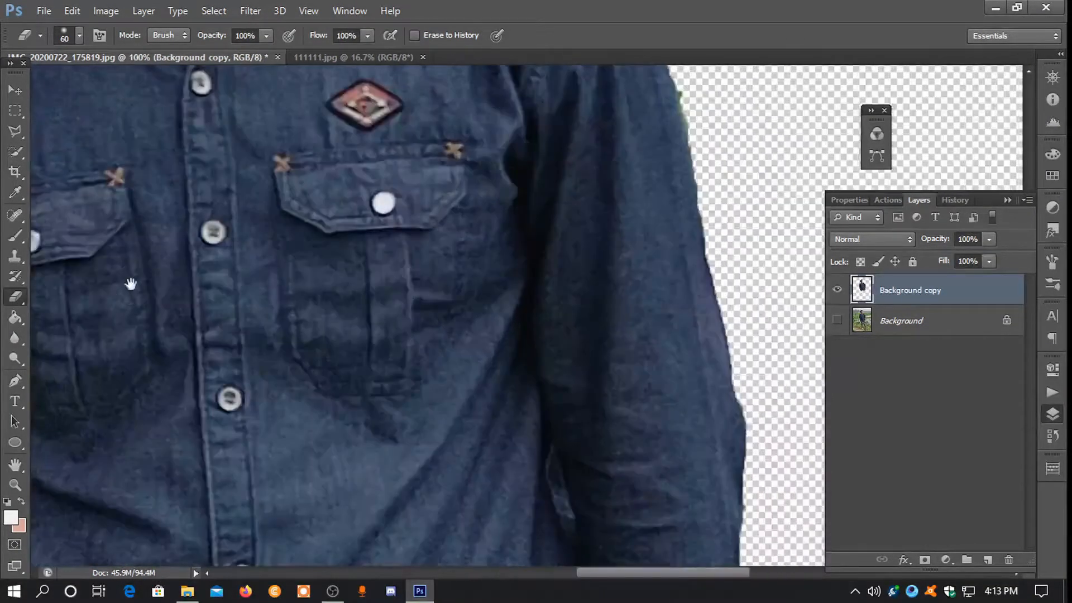
{"action": "mouse_move", "coordinate": [126, 284]}
{"action": "left_mouse_down"}
{"action": "mouse_move", "coordinate": [506, 247]}
{"action": "mouse_move", "coordinate": [352, 217]}
{"action": "left_mouse_up"}
{"action": "left_click_drag", "start_coordinate": [533, 218], "coordinate": [533, 307]}
{"action": "key", "text": "["}
{"action": "left_click", "coordinate": [533, 320]}
Erase the background in the gap between the rolled cuff and the torso, reducing the eraser size to 9.
{"action": "key", "text": "ctrl+plus"}
{"action": "key", "text": "["}
{"action": "key", "text": "["}
{"action": "key", "text": "["}
{"action": "left_click_drag", "start_coordinate": [480, 257], "coordinate": [343, 306]}
{"action": "key", "text": "["}
{"action": "key", "text": "["}
{"action": "key", "text": "["}
{"action": "mouse_move", "coordinate": [406, 334]}
{"action": "left_mouse_down"}
{"action": "mouse_move", "coordinate": [383, 326]}
{"action": "mouse_move", "coordinate": [408, 273]}
{"action": "mouse_move", "coordinate": [406, 151]}
{"action": "mouse_move", "coordinate": [462, 272]}
{"action": "mouse_move", "coordinate": [431, 309]}
{"action": "mouse_move", "coordinate": [367, 347]}
{"action": "mouse_move", "coordinate": [405, 375]}
{"action": "mouse_move", "coordinate": [407, 362]}
{"action": "mouse_move", "coordinate": [401, 454]}
{"action": "mouse_move", "coordinate": [390, 449]}
{"action": "mouse_move", "coordinate": [411, 408]}
{"action": "mouse_move", "coordinate": [430, 506]}
{"action": "mouse_move", "coordinate": [423, 459]}
{"action": "left_mouse_up"}
{"action": "key", "text": "["}
{"action": "key", "text": "["}
{"action": "key", "text": "["}
{"action": "key", "text": "space"}
{"action": "left_click_drag", "start_coordinate": [378, 446], "coordinate": [351, 322]}
{"action": "mouse_move", "coordinate": [367, 344]}
{"action": "left_mouse_down"}
{"action": "mouse_move", "coordinate": [394, 456]}
{"action": "mouse_move", "coordinate": [408, 393]}
{"action": "mouse_move", "coordinate": [421, 445]}
{"action": "mouse_move", "coordinate": [424, 432]}
{"action": "mouse_move", "coordinate": [411, 497]}
{"action": "mouse_move", "coordinate": [410, 445]}
{"action": "mouse_move", "coordinate": [390, 470]}
{"action": "left_mouse_up"}
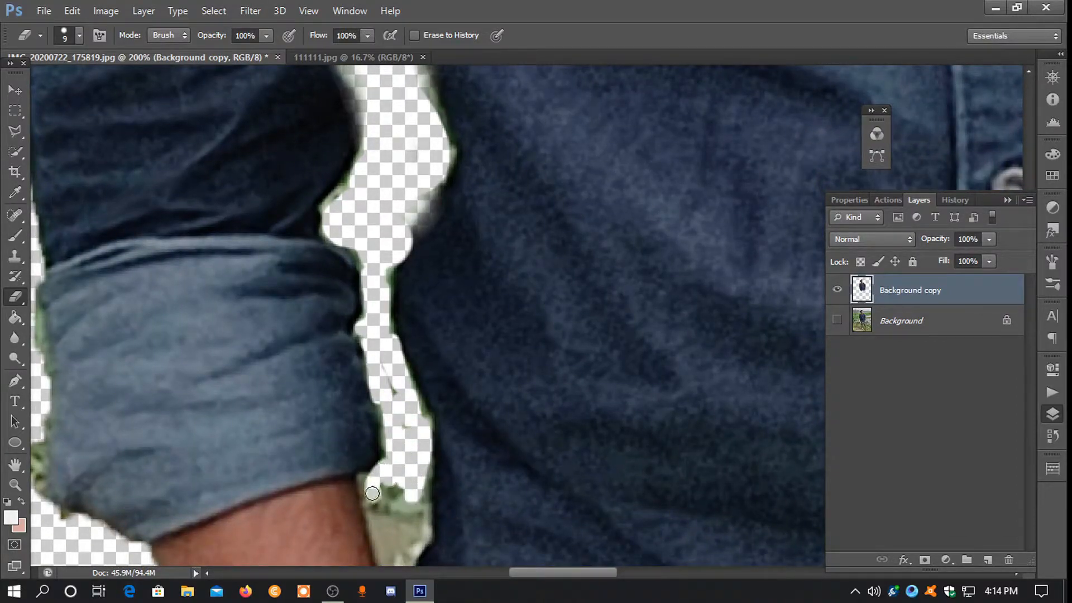
Erase the background left between the forearm and the shirt below the same cuff.
{"action": "left_click_drag", "start_coordinate": [380, 512], "coordinate": [391, 493]}
{"action": "key", "text": "space"}
{"action": "left_click_drag", "start_coordinate": [409, 450], "coordinate": [349, 322]}
{"action": "mouse_move", "coordinate": [351, 373]}
{"action": "left_mouse_down"}
{"action": "mouse_move", "coordinate": [363, 402]}
{"action": "mouse_move", "coordinate": [326, 379]}
{"action": "mouse_move", "coordinate": [344, 473]}
{"action": "mouse_move", "coordinate": [350, 429]}
{"action": "mouse_move", "coordinate": [306, 355]}
{"action": "mouse_move", "coordinate": [345, 487]}
{"action": "left_mouse_up"}
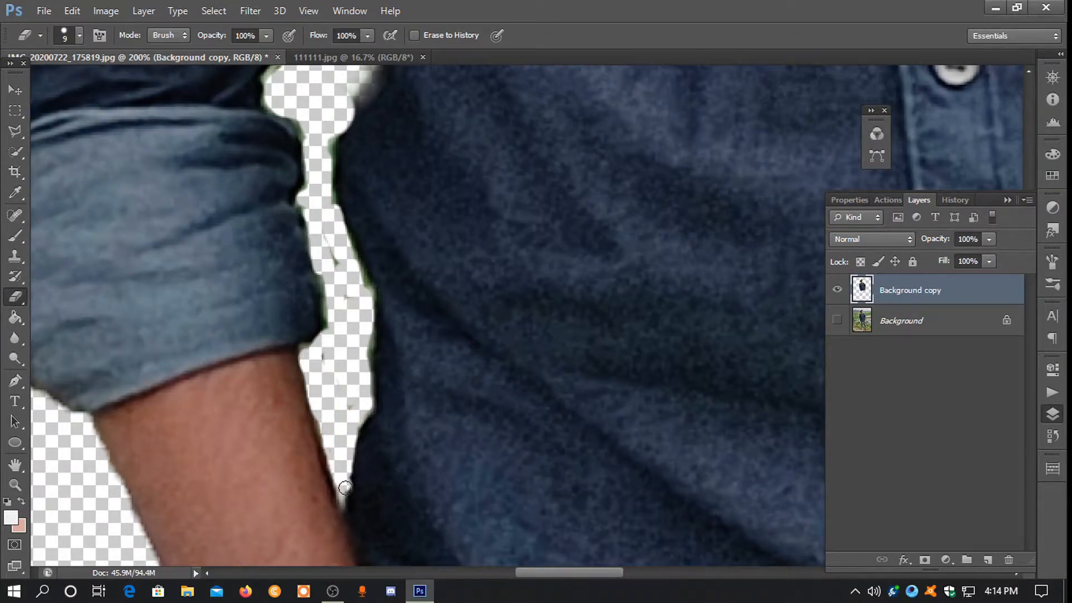
Erase the green tip at the top of the same arm gap and clean the gap's edges along sleeve and torso.
{"action": "key", "text": "space"}
{"action": "left_click_drag", "start_coordinate": [326, 153], "coordinate": [340, 395]}
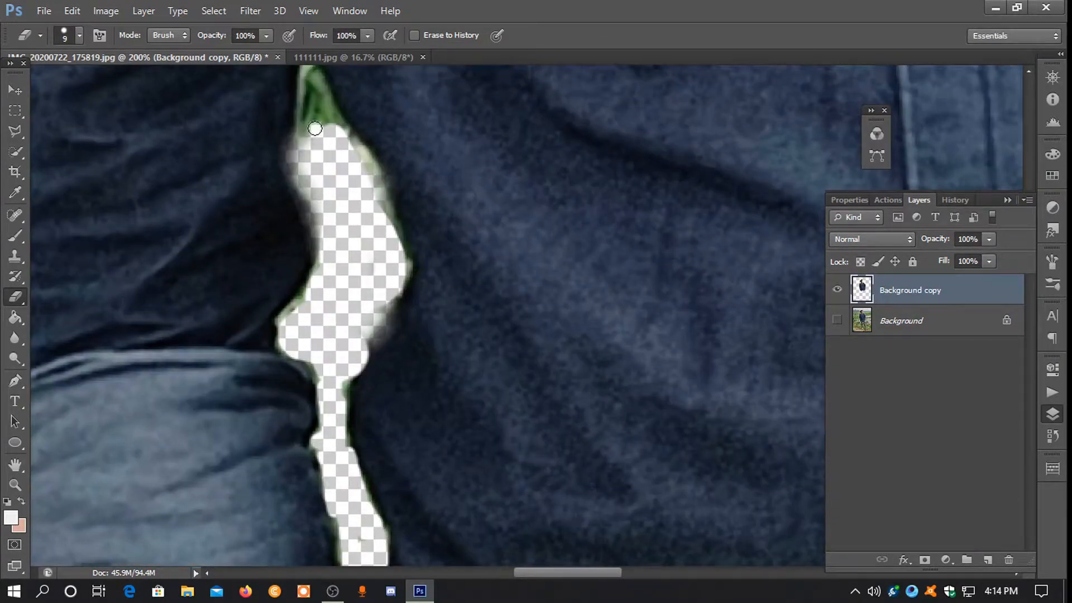
{"action": "key", "text": "space"}
{"action": "left_click_drag", "start_coordinate": [315, 129], "coordinate": [339, 246]}
{"action": "mouse_move", "coordinate": [329, 173]}
{"action": "left_mouse_down"}
{"action": "mouse_move", "coordinate": [335, 207]}
{"action": "mouse_move", "coordinate": [413, 346]}
{"action": "left_mouse_up"}
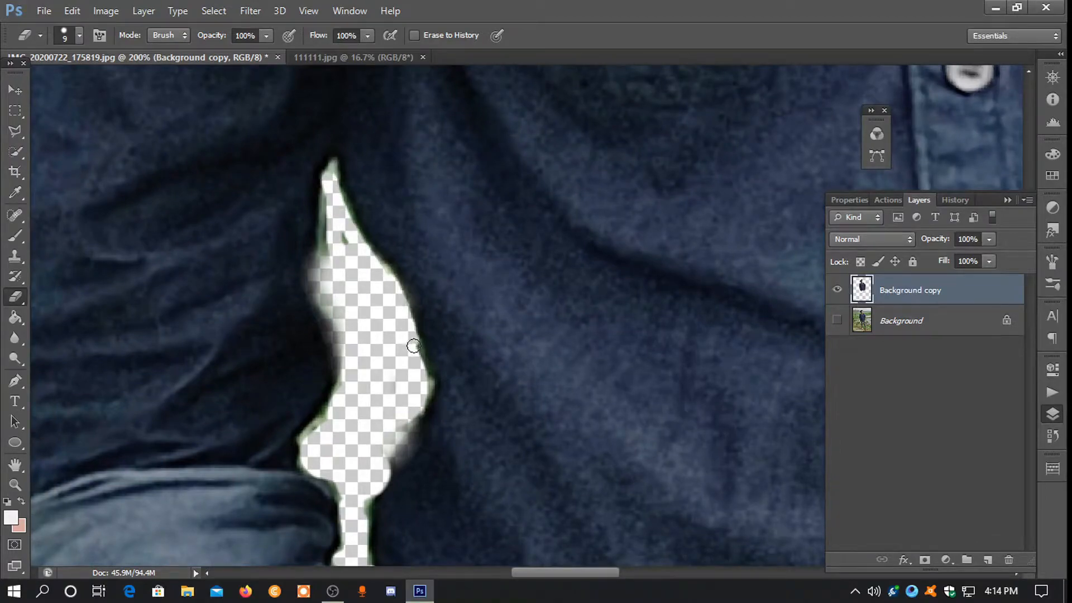
{"action": "mouse_move", "coordinate": [351, 311]}
{"action": "left_mouse_down"}
{"action": "mouse_move", "coordinate": [325, 281]}
{"action": "mouse_move", "coordinate": [325, 230]}
{"action": "left_mouse_up"}
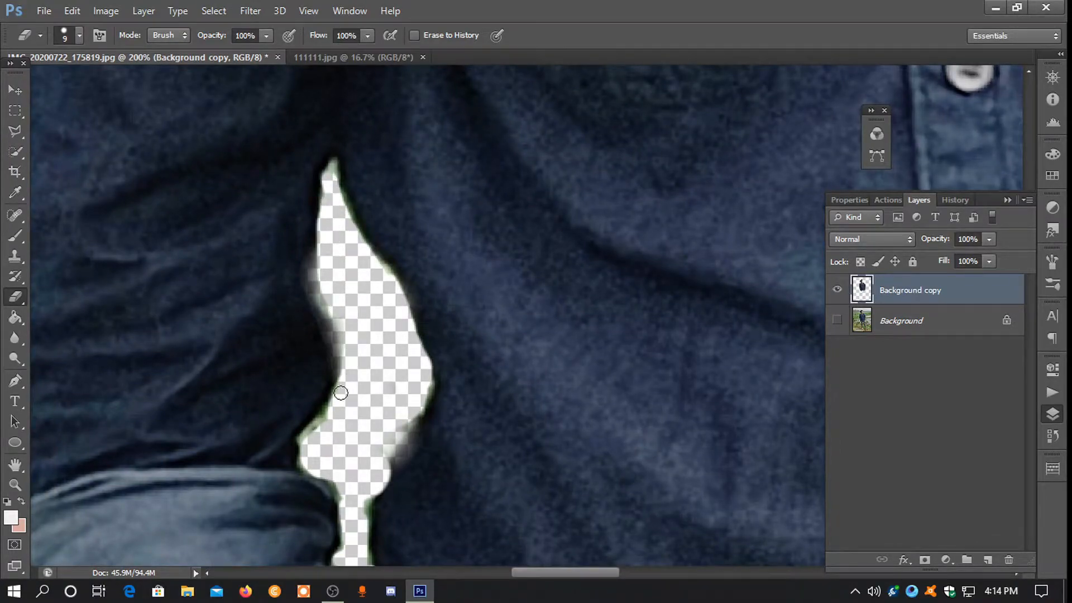
{"action": "key", "text": "space"}
{"action": "left_click_drag", "start_coordinate": [317, 432], "coordinate": [309, 249]}
{"action": "mouse_move", "coordinate": [340, 404]}
{"action": "left_mouse_down"}
{"action": "mouse_move", "coordinate": [330, 445]}
{"action": "mouse_move", "coordinate": [368, 507]}
{"action": "left_mouse_up"}
Erase the green background between the torso and the rolled cuff on the other arm, reducing the eraser size to 6.
{"action": "key", "text": "space"}
{"action": "left_click_drag", "start_coordinate": [670, 128], "coordinate": [462, 218]}
{"action": "mouse_move", "coordinate": [726, 313]}
{"action": "left_mouse_down"}
{"action": "mouse_move", "coordinate": [537, 268]}
{"action": "mouse_move", "coordinate": [567, 305]}
{"action": "left_mouse_up"}
{"action": "mouse_move", "coordinate": [396, 179]}
{"action": "left_mouse_down"}
{"action": "mouse_move", "coordinate": [435, 286]}
{"action": "mouse_move", "coordinate": [390, 352]}
{"action": "left_mouse_up"}
{"action": "key", "text": "space"}
{"action": "left_click_drag", "start_coordinate": [369, 421], "coordinate": [423, 104]}
{"action": "mouse_move", "coordinate": [385, 196]}
{"action": "left_mouse_down"}
{"action": "mouse_move", "coordinate": [373, 237]}
{"action": "mouse_move", "coordinate": [384, 200]}
{"action": "mouse_move", "coordinate": [717, 563]}
{"action": "left_mouse_up"}
{"action": "key", "text": "space"}
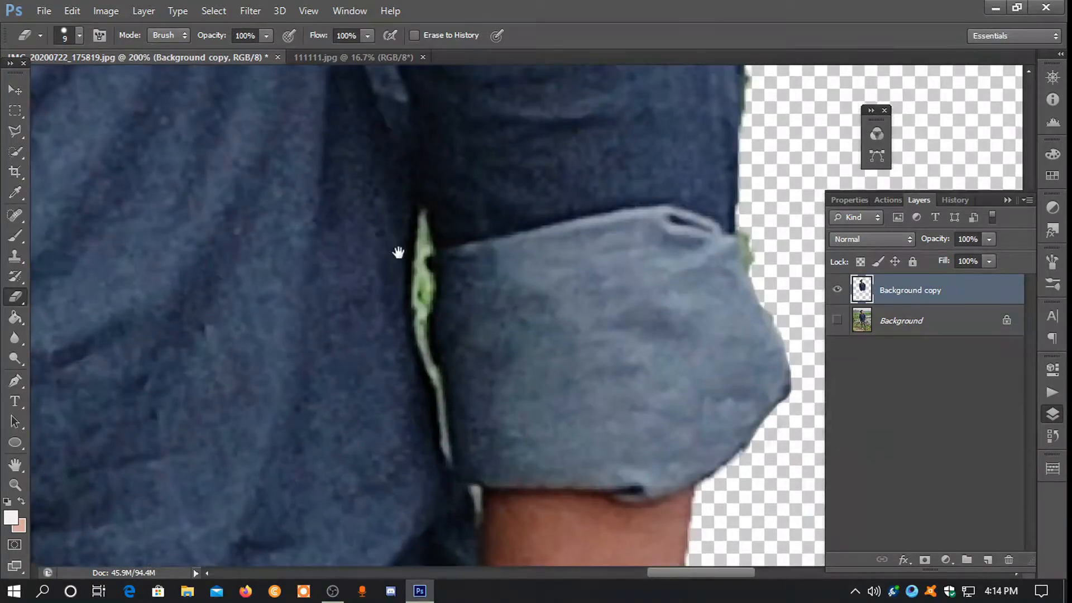
{"action": "left_click_drag", "start_coordinate": [421, 239], "coordinate": [425, 306]}
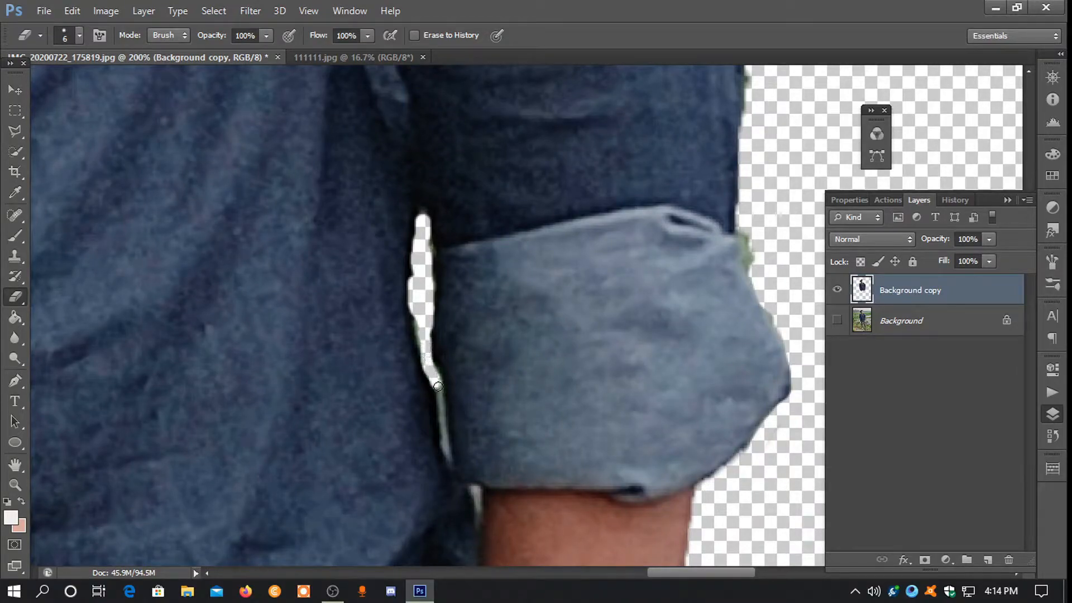
Add a new layer filled with the light foreground color and place it beneath the cutout layer.
{"action": "key", "text": "ctrl+minus"}
{"action": "key", "text": "ctrl+minus"}
{"action": "key", "text": "ctrl+minus"}
{"action": "key", "text": "ctrl+minus"}
{"action": "key", "text": "ctrl+minus"}
{"action": "key", "text": "ctrl+minus"}
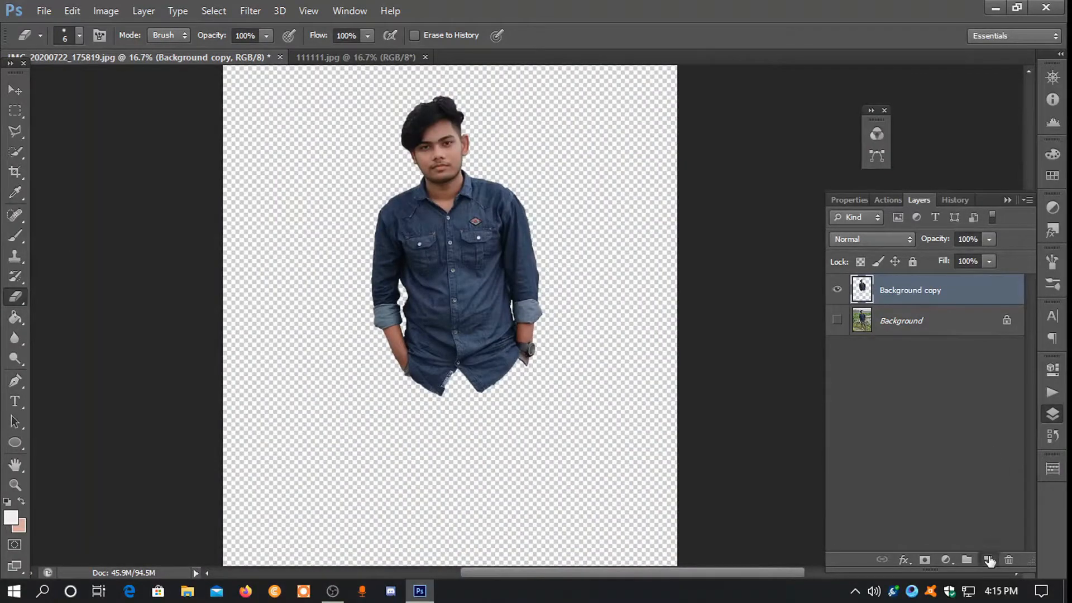
{"action": "left_click", "coordinate": [989, 560]}
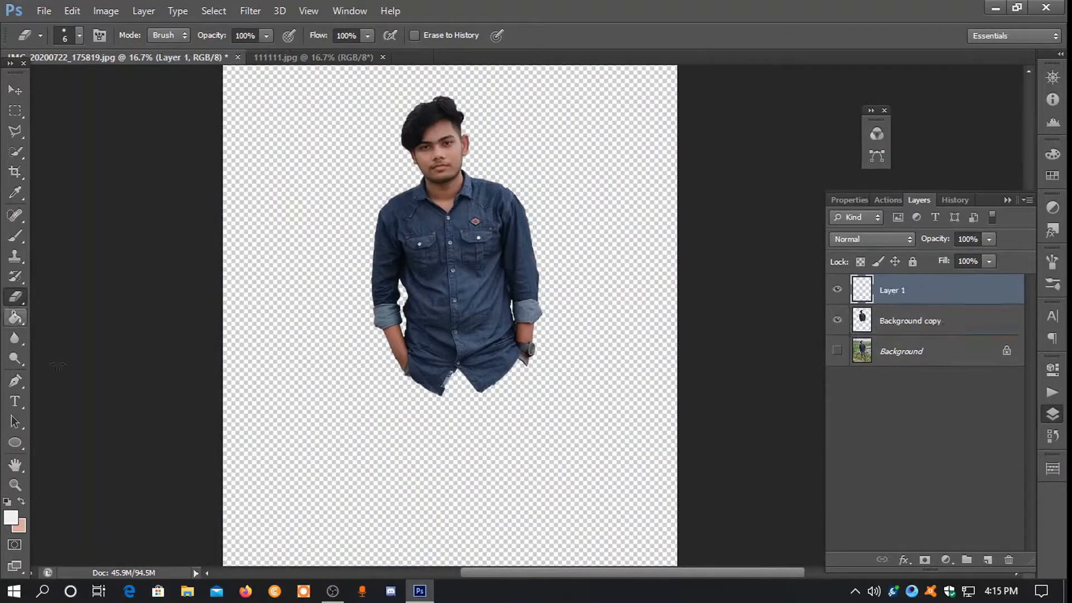
{"action": "left_click", "coordinate": [15, 317]}
{"action": "left_click", "coordinate": [337, 166]}
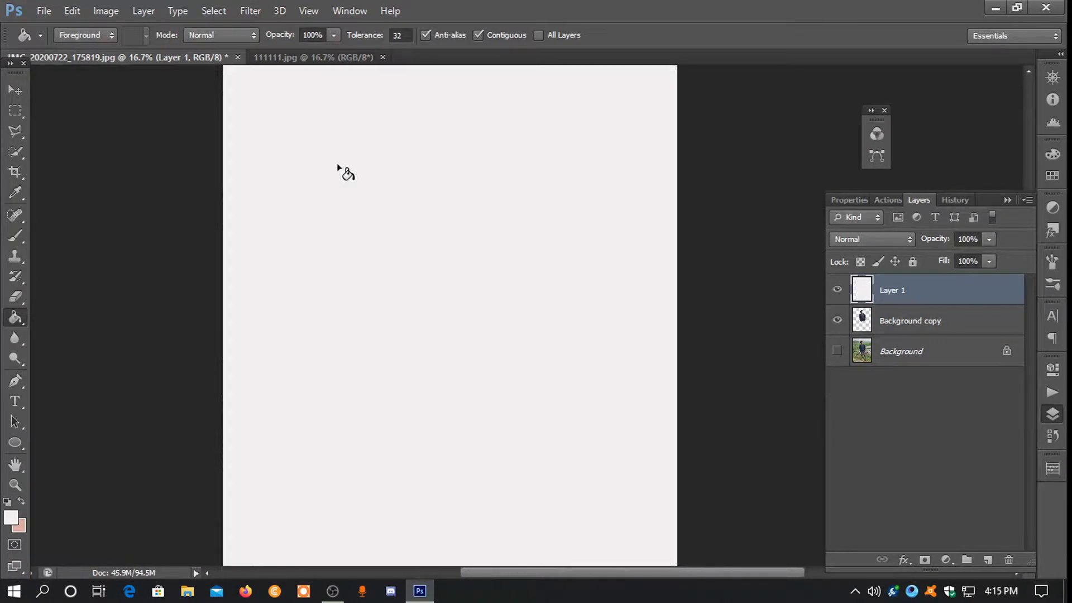
{"action": "left_click_drag", "start_coordinate": [841, 318], "coordinate": [839, 290]}
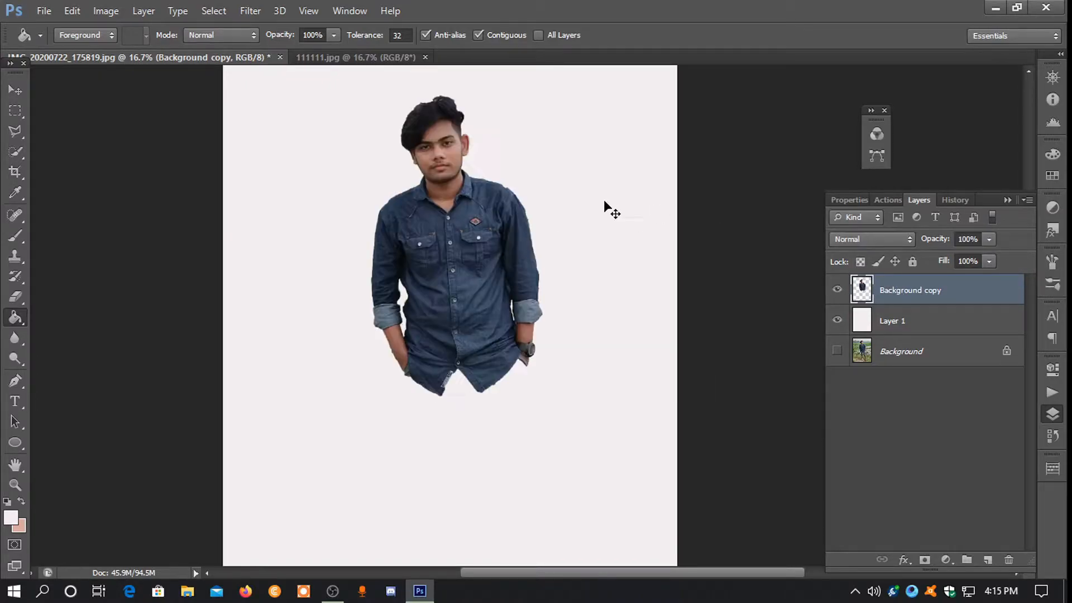
Enlarge the cutout man to about 126% and reposition him near the middle of the canvas.
{"action": "key", "text": "ctrl+t"}
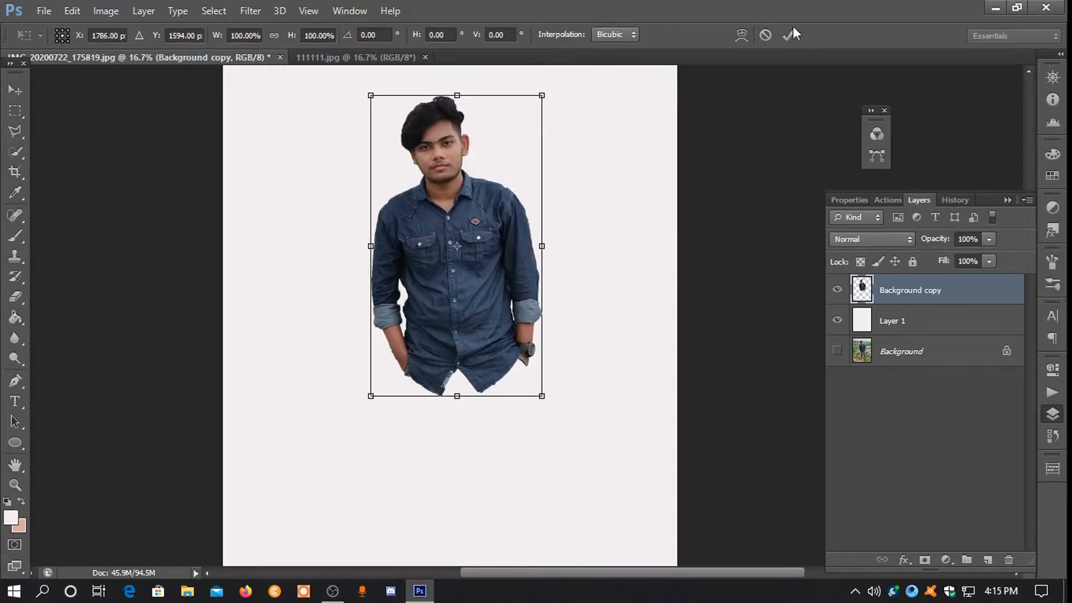
{"action": "key", "text": "Return"}
{"action": "left_click", "coordinate": [72, 11]}
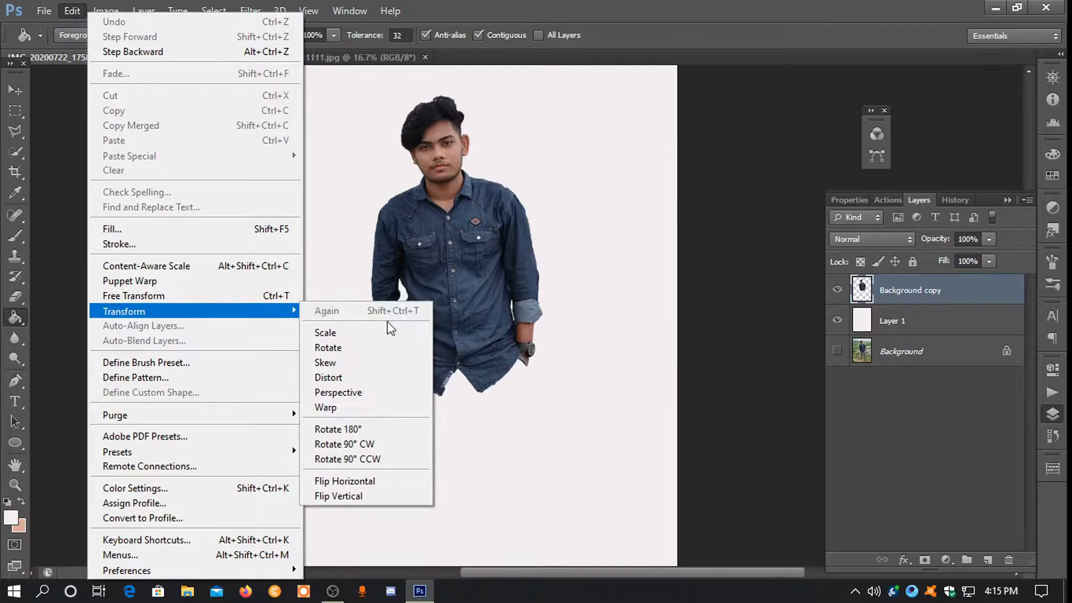
{"action": "left_click", "coordinate": [330, 331]}
{"action": "left_click_drag", "start_coordinate": [486, 170], "coordinate": [474, 262]}
{"action": "mouse_move", "coordinate": [529, 187]}
{"action": "left_mouse_down"}
{"action": "mouse_move", "coordinate": [589, 105]}
{"action": "mouse_move", "coordinate": [532, 200]}
{"action": "left_mouse_up"}
{"action": "mouse_move", "coordinate": [564, 122]}
{"action": "left_mouse_down"}
{"action": "mouse_move", "coordinate": [534, 132]}
{"action": "mouse_move", "coordinate": [552, 124]}
{"action": "left_mouse_up"}
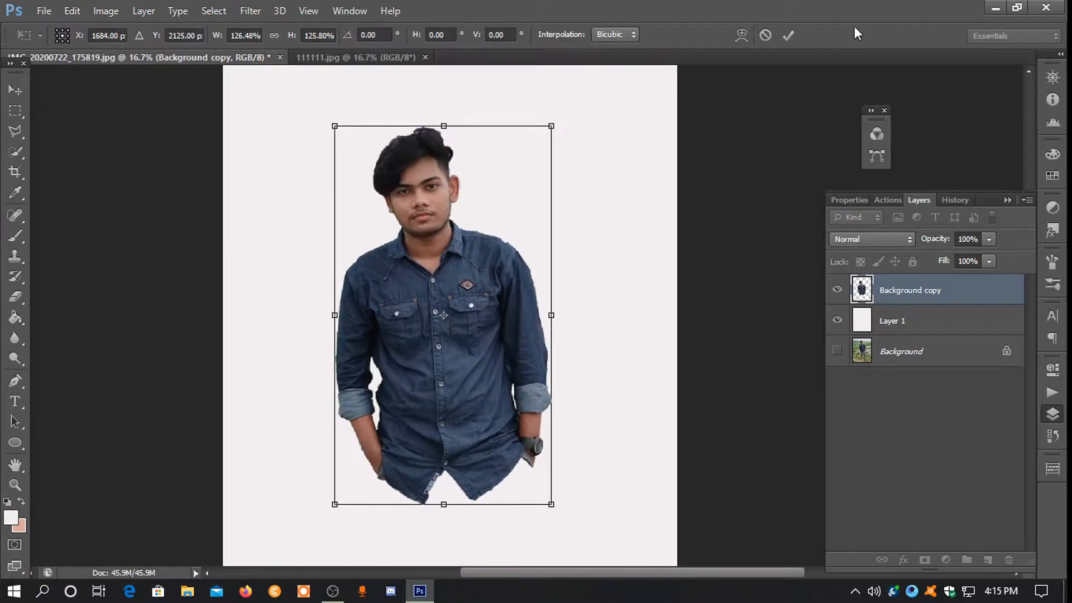
{"action": "left_click", "coordinate": [788, 35]}
Save the image as IMG_20200722_175819.jpg in the new logo kp folder, using JPEG quality 12 and the Baseline ("Standard") format.
{"action": "left_click", "coordinate": [44, 11]}
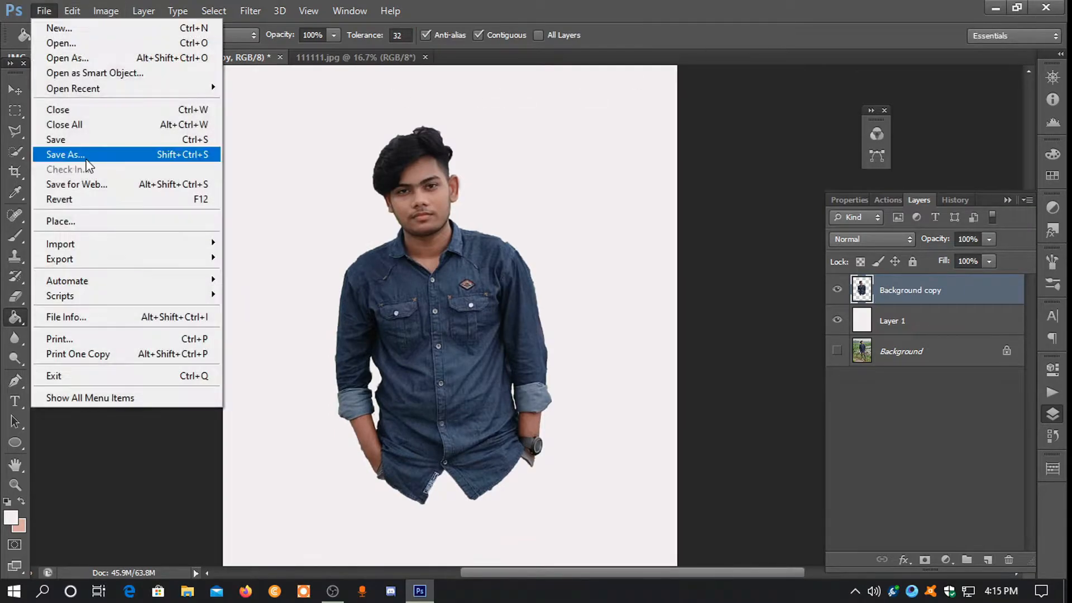
{"action": "left_click", "coordinate": [83, 152]}
{"action": "left_click", "coordinate": [361, 384]}
{"action": "left_click", "coordinate": [378, 258]}
{"action": "left_click", "coordinate": [982, 365]}
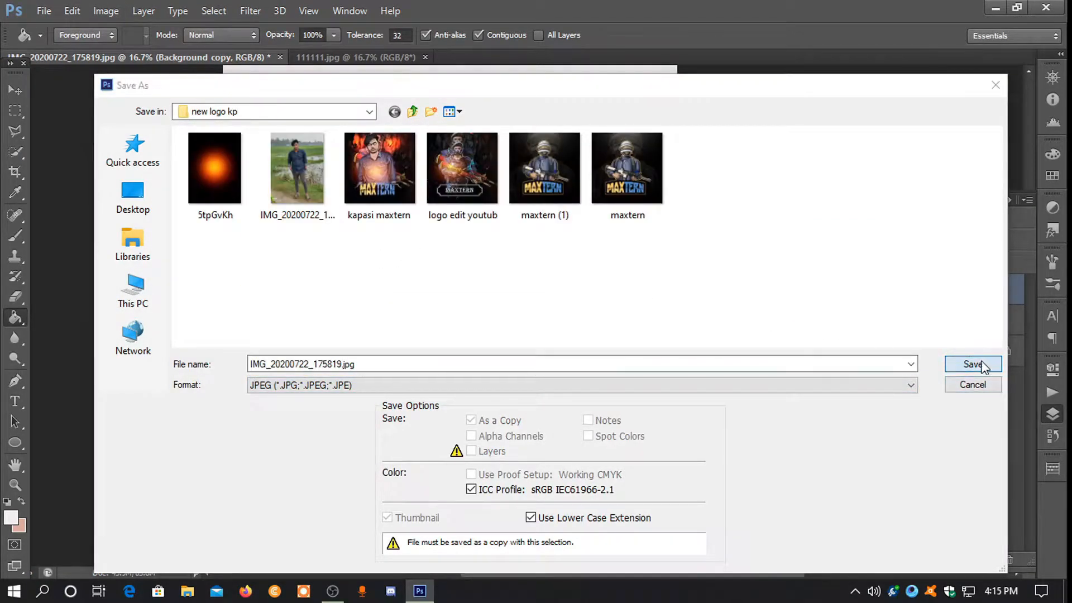
{"action": "left_click", "coordinate": [489, 232]}
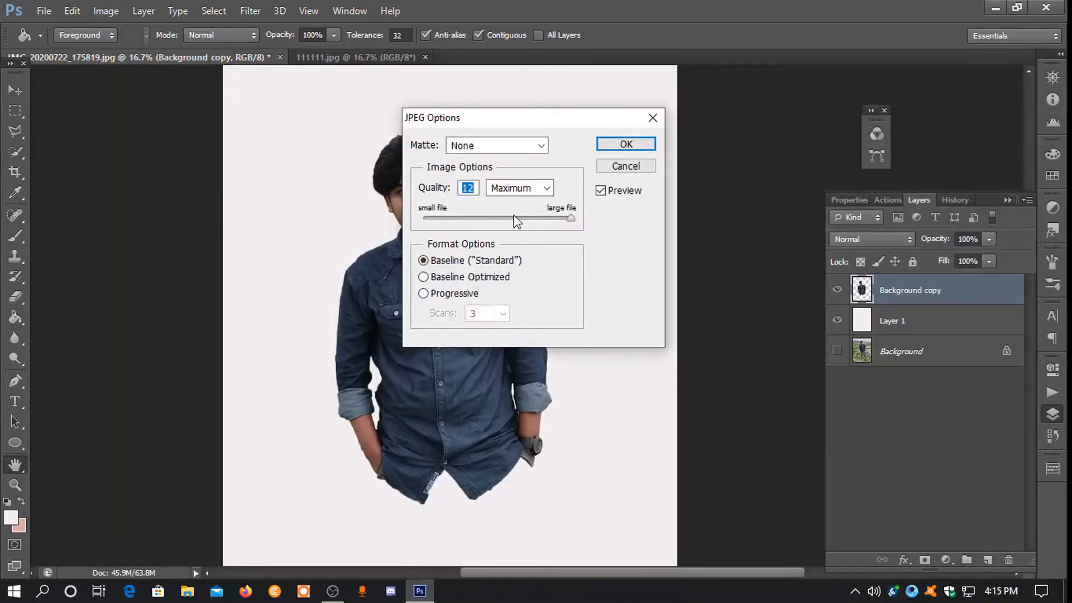
{"action": "left_click", "coordinate": [625, 145]}
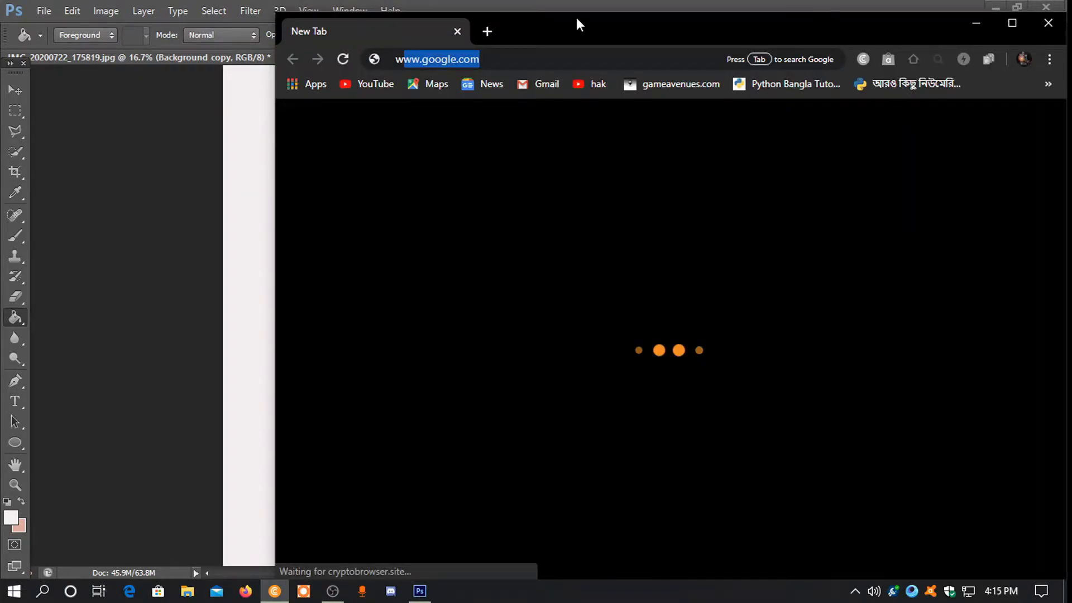
In the CryptoTab browser, search Google for "cartton photo maker online".
{"action": "type", "text": "on"}
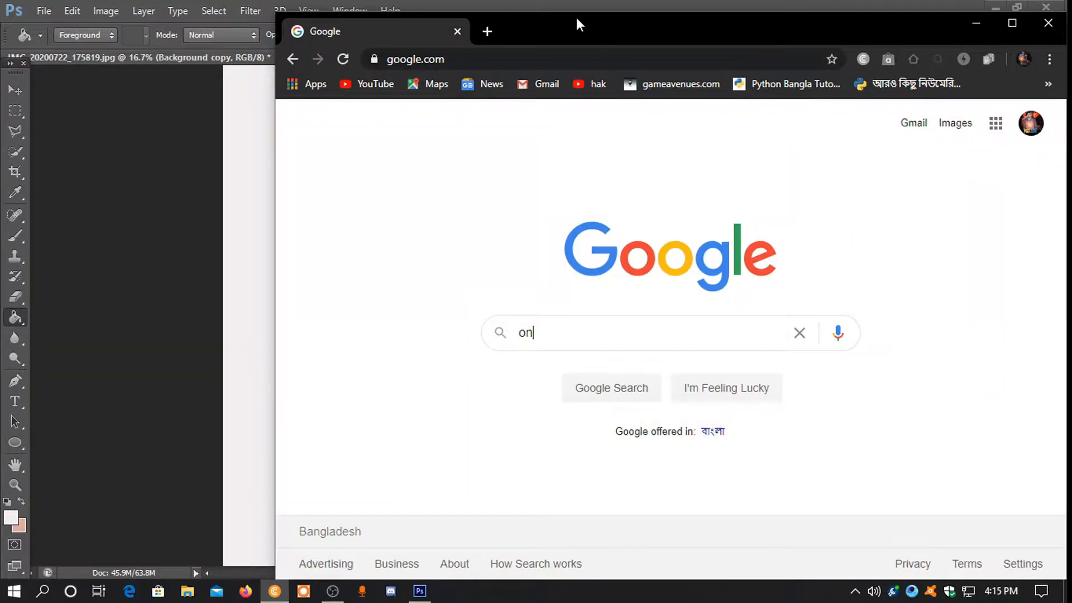
{"action": "key", "text": "BackSpace"}
{"action": "key", "text": "BackSpace"}
{"action": "type", "text": "maker online"}
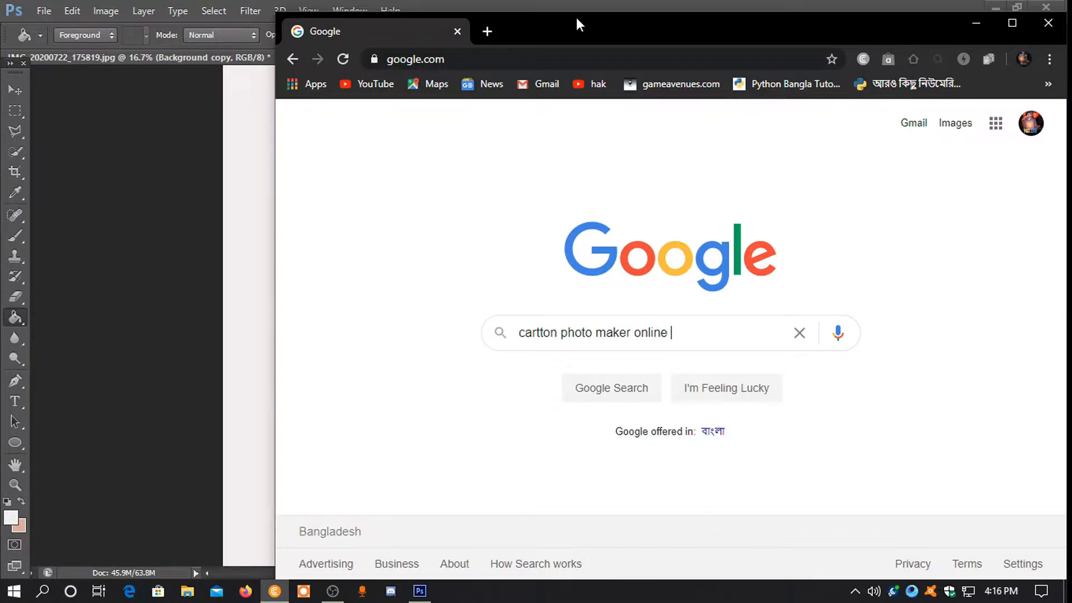
{"action": "key", "text": "Return"}
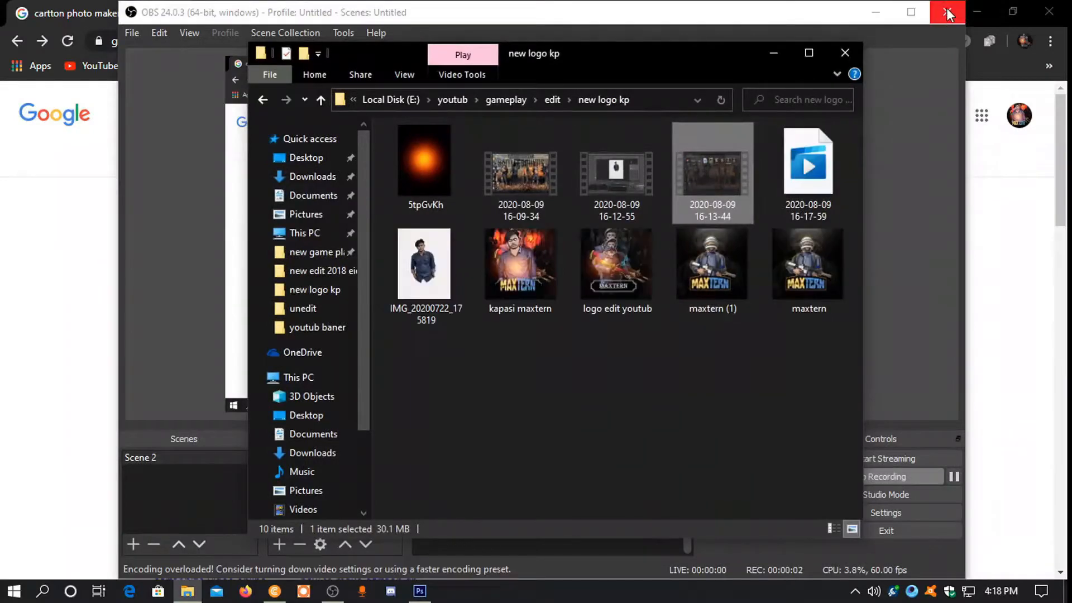
Close the file window covering the browser and open the cartoonize.net search result in a new tab.
{"action": "left_click", "coordinate": [851, 53]}
{"action": "left_click", "coordinate": [1005, 146]}
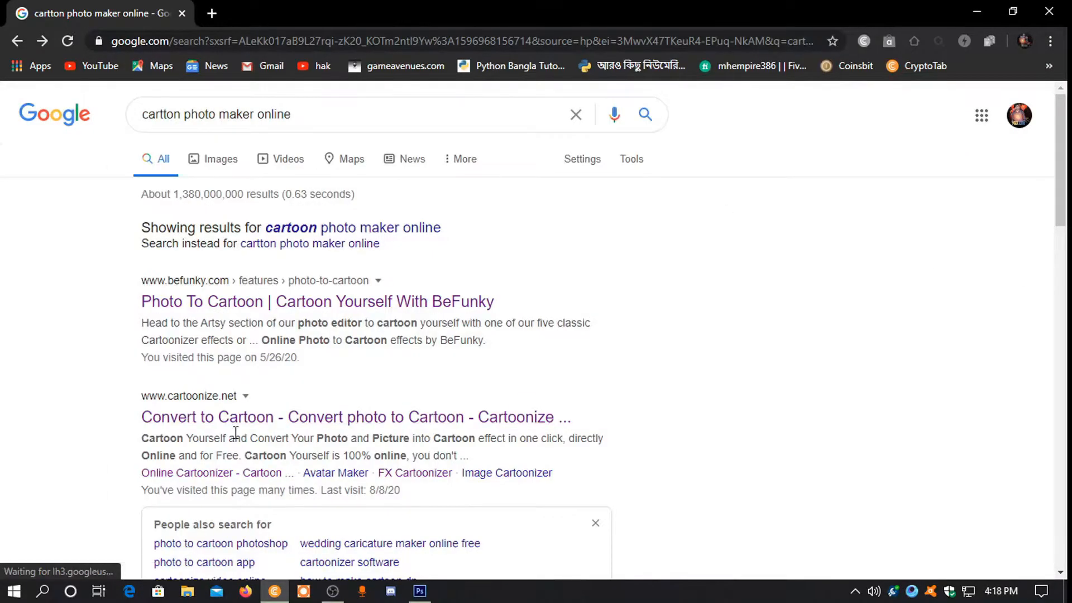
{"action": "right_click", "coordinate": [241, 421]}
{"action": "left_click", "coordinate": [301, 431]}
{"action": "left_click", "coordinate": [287, 13]}
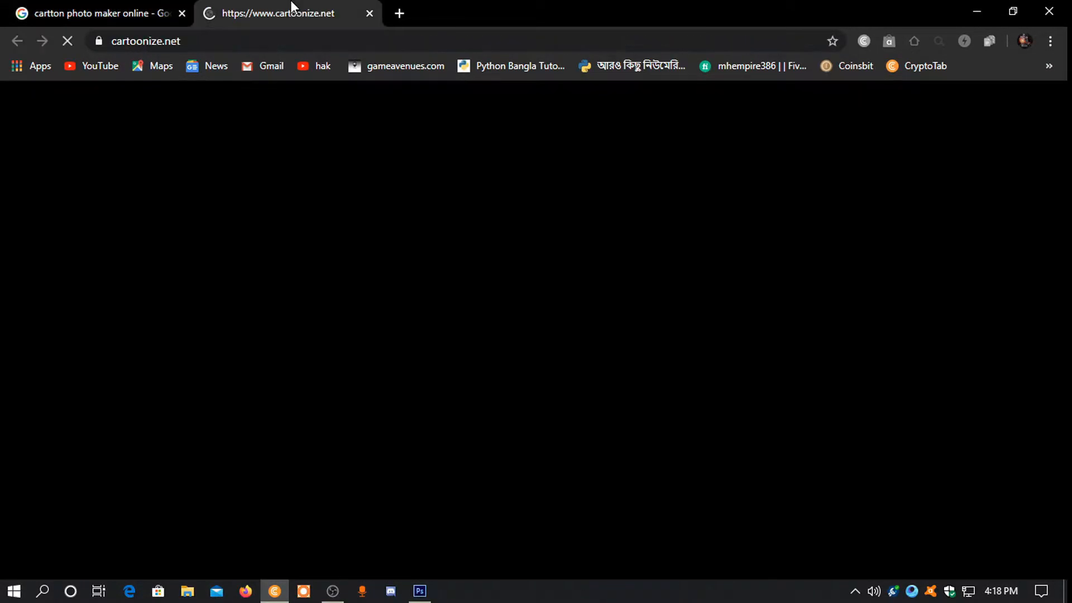
Upload IMG_20200722_175819 from E:\youtub\gameplay\edit\new logo kp to the cartoonizer site.
{"action": "scroll", "coordinate": [648, 303], "scroll_direction": "down", "scroll_amount": 10}
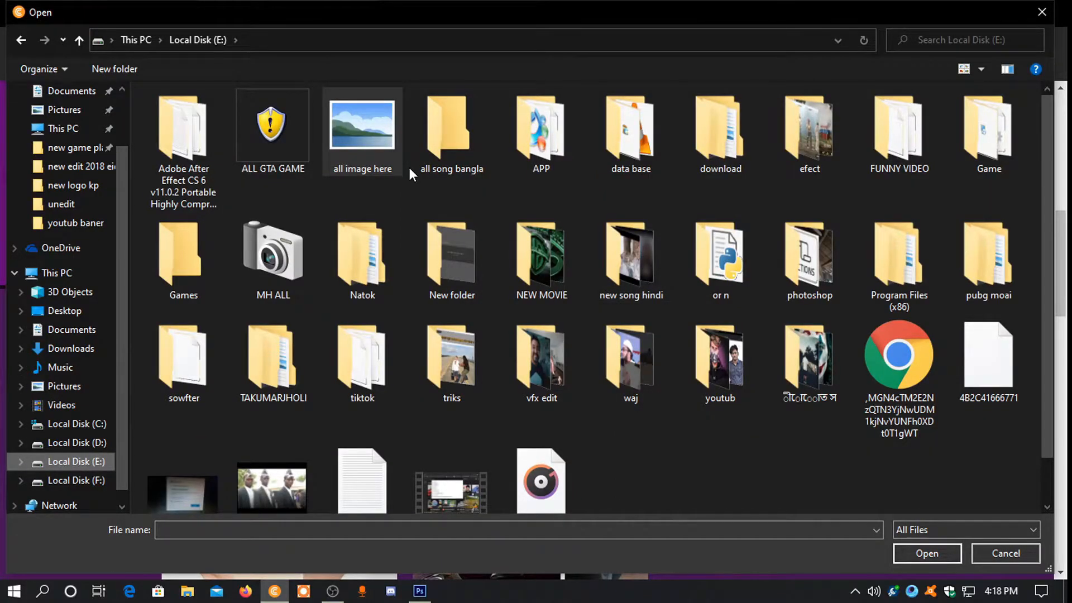
{"action": "double_click", "coordinate": [720, 357]}
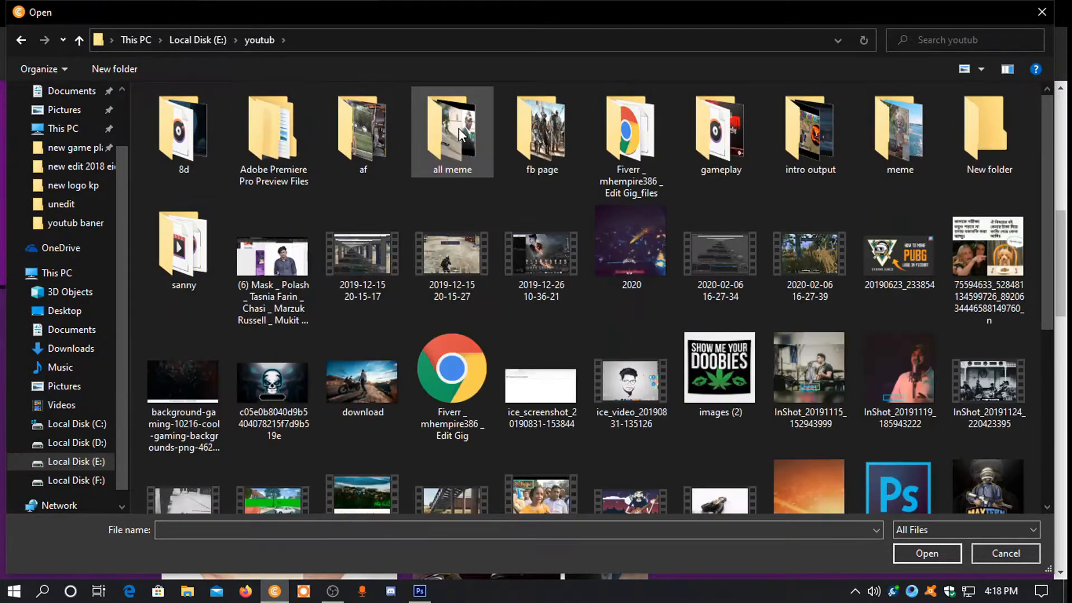
{"action": "double_click", "coordinate": [717, 134]}
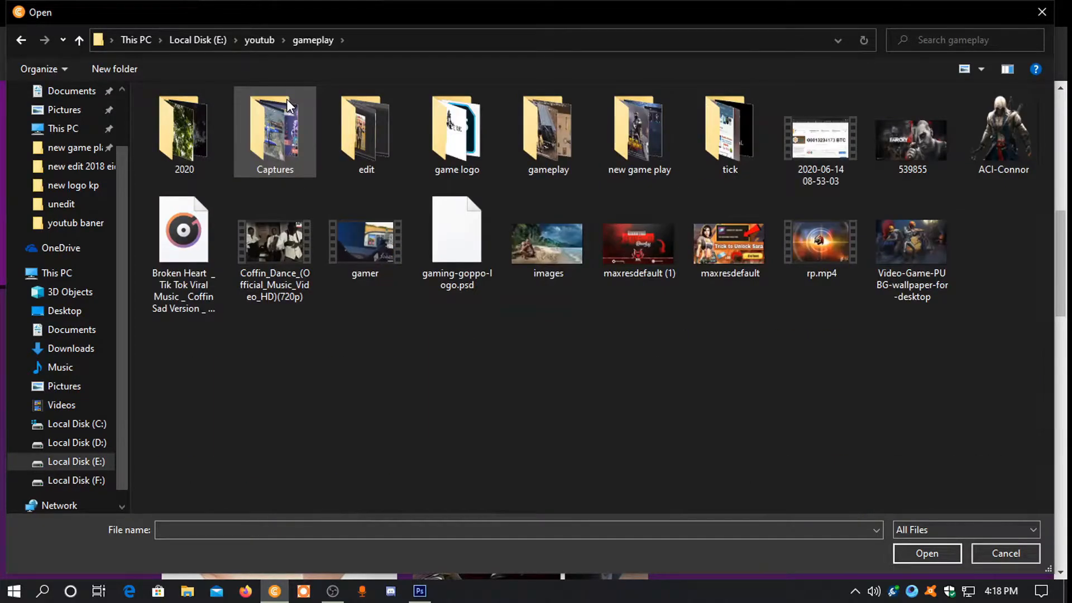
{"action": "double_click", "coordinate": [366, 131]}
{"action": "double_click", "coordinate": [460, 126]}
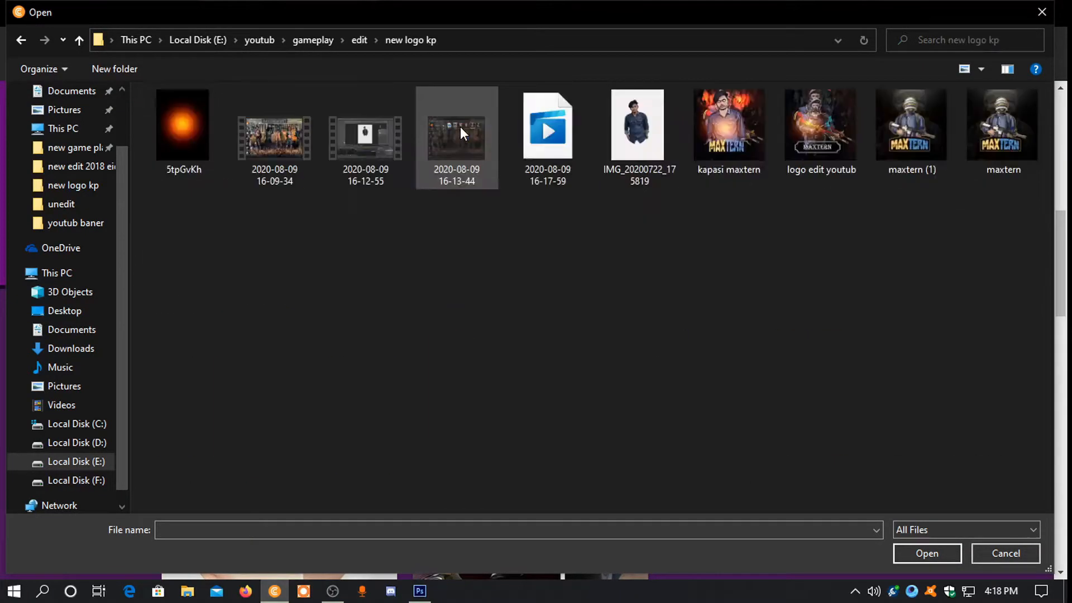
{"action": "double_click", "coordinate": [636, 128]}
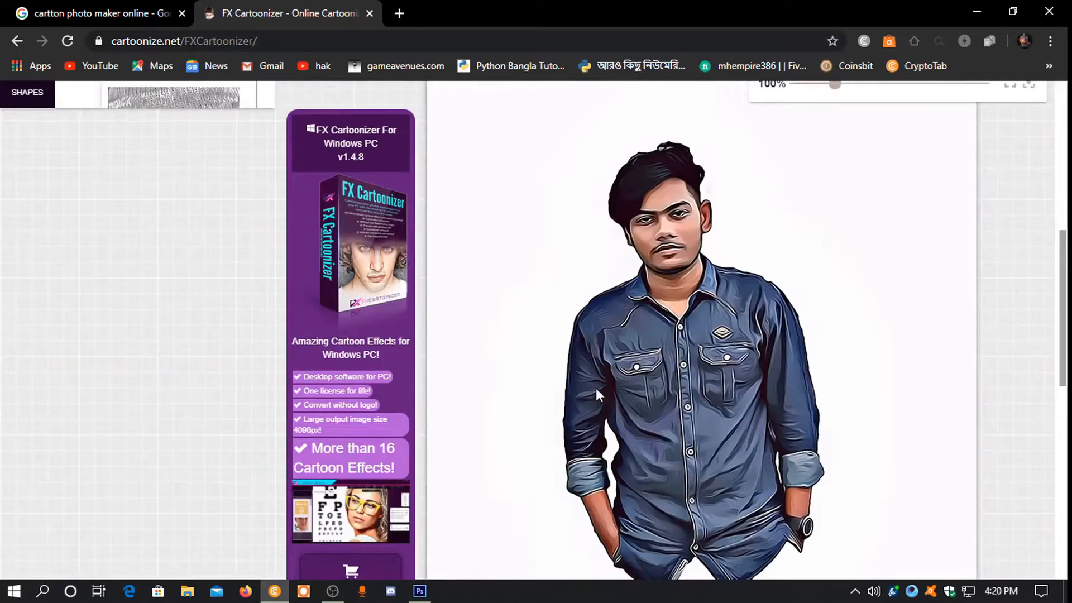
Write the note "take srenshot" in a new Notepad document and close it without saving.
{"action": "scroll", "coordinate": [596, 394], "scroll_direction": "down", "scroll_amount": 2}
{"action": "scroll", "coordinate": [725, 306], "scroll_direction": "up", "scroll_amount": 2}
{"action": "left_click", "coordinate": [55, 587]}
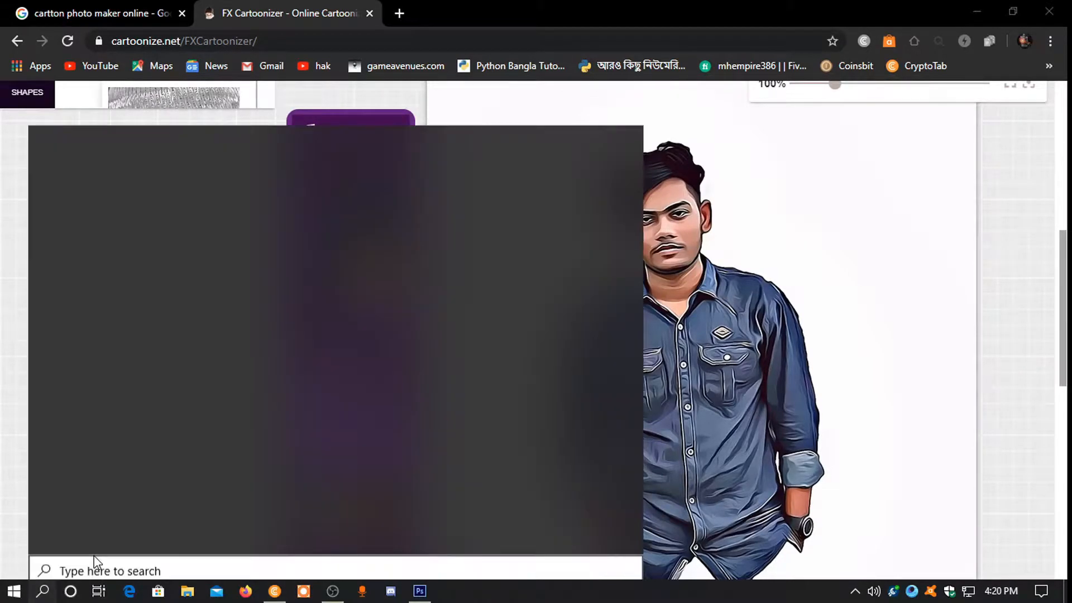
{"action": "type", "text": "n"}
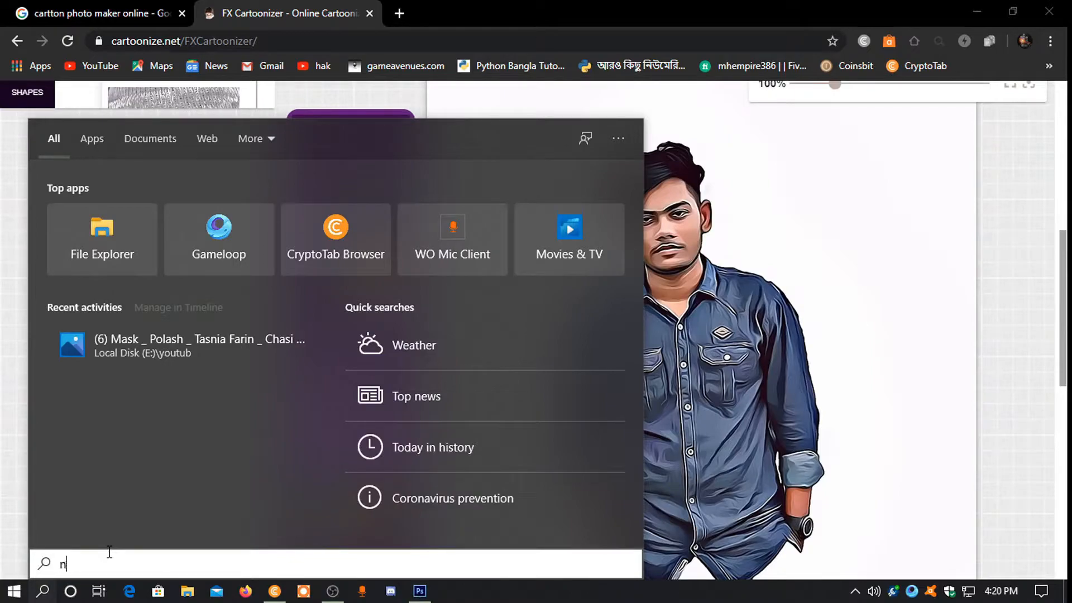
{"action": "type", "text": "ote"}
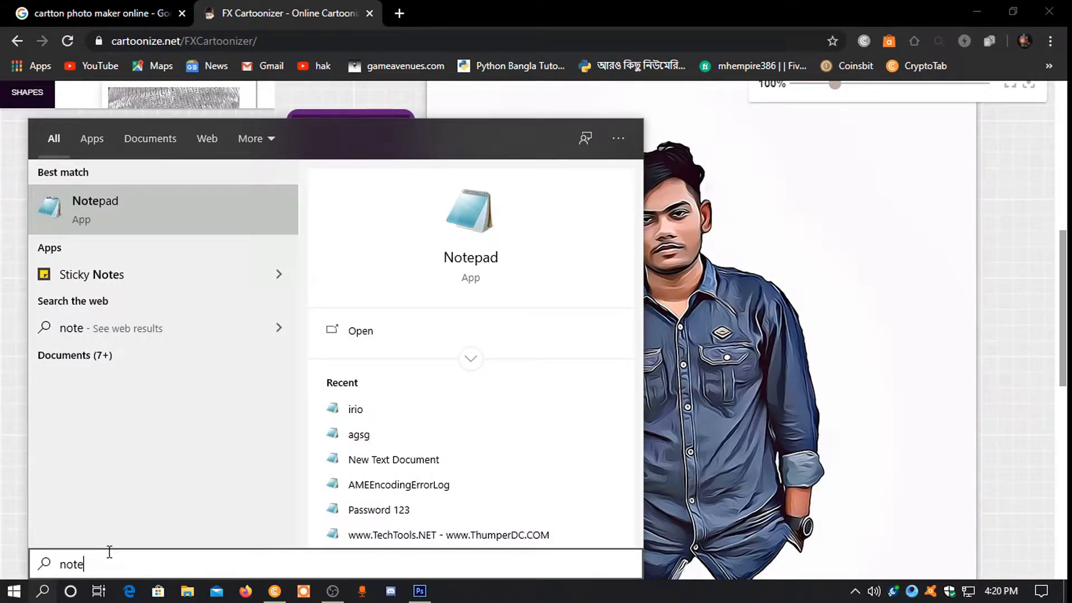
{"action": "left_click", "coordinate": [285, 222]}
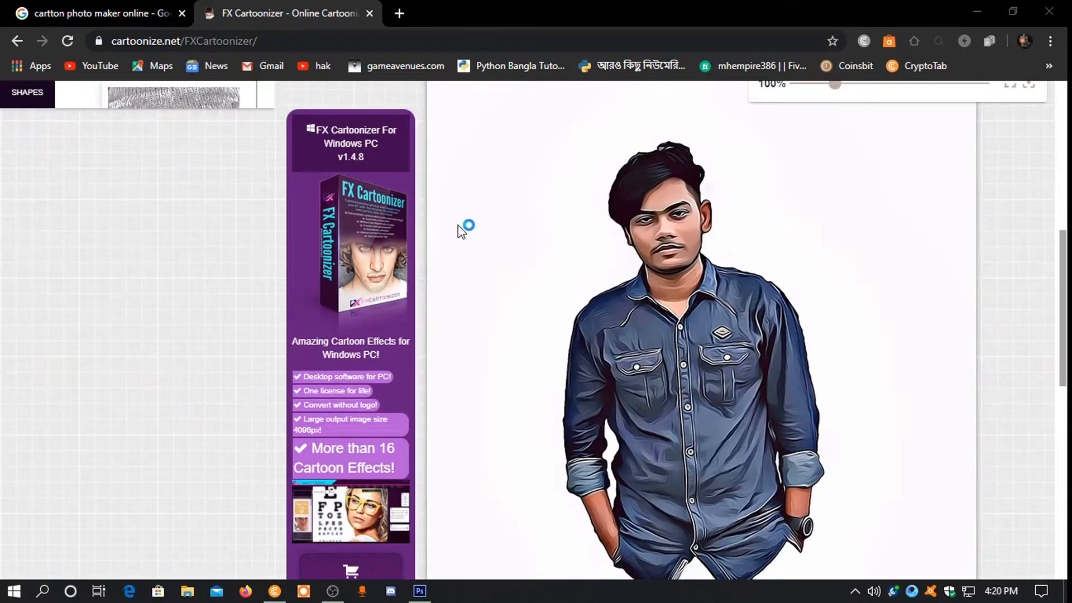
{"action": "type", "text": "take srenshot"}
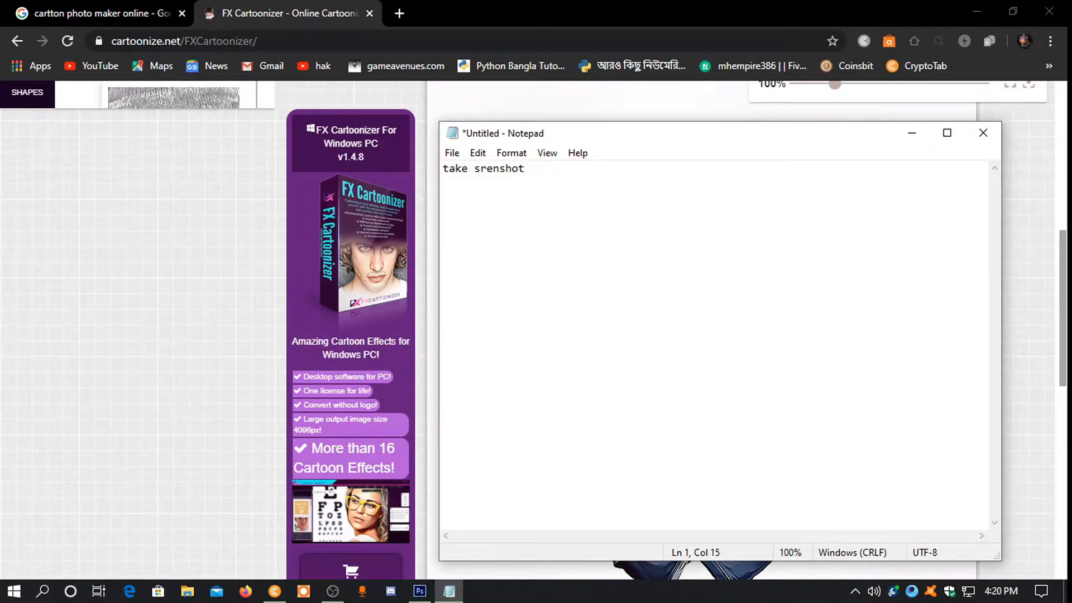
{"action": "left_click", "coordinate": [983, 133]}
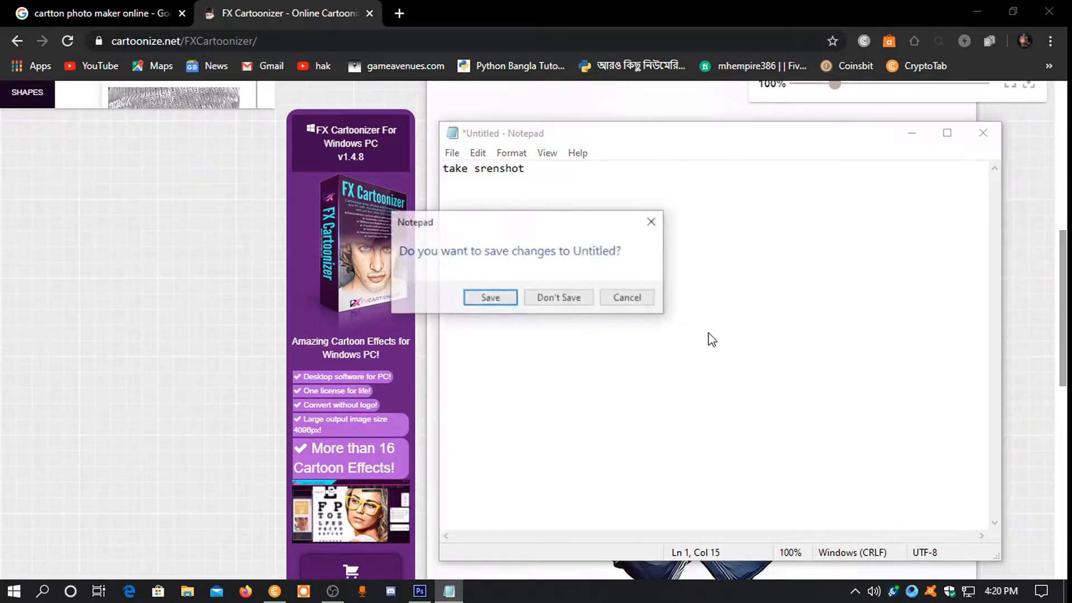
{"action": "left_click", "coordinate": [584, 304]}
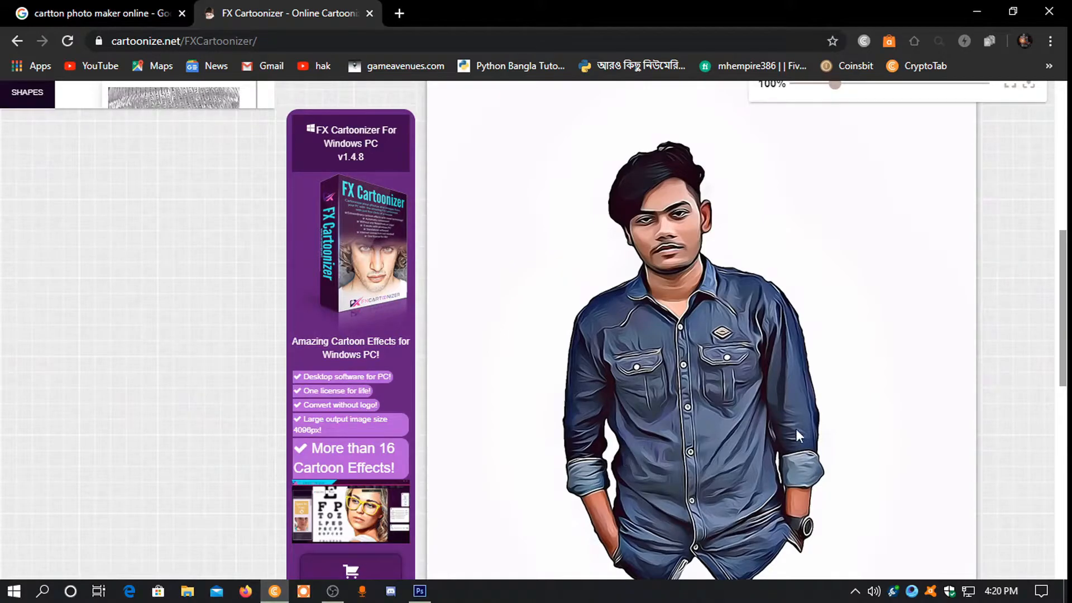
{"action": "left_click", "coordinate": [333, 591]}
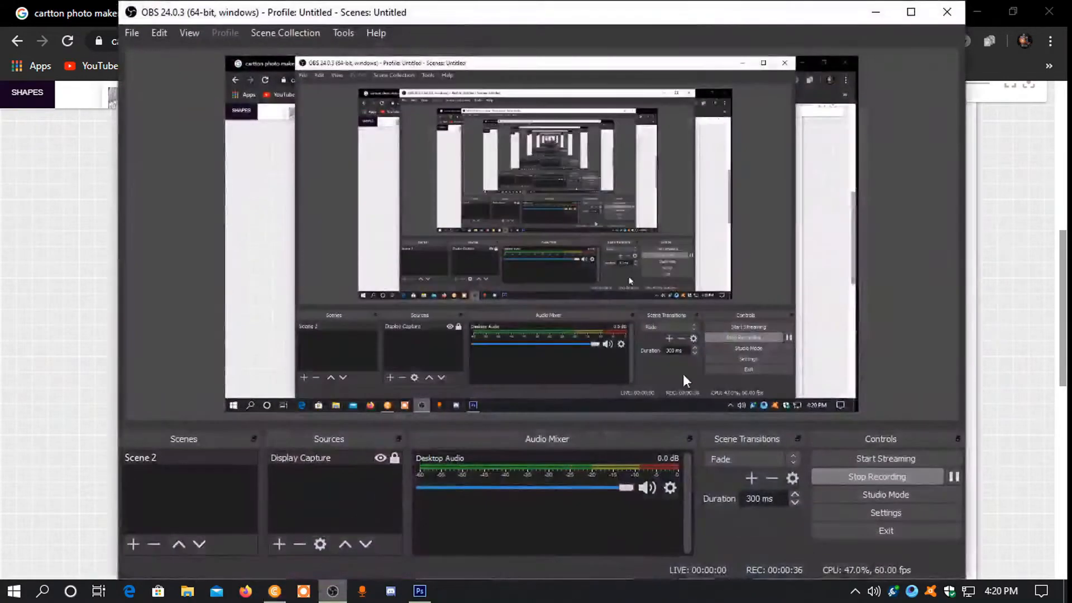
{"action": "left_click", "coordinate": [875, 477]}
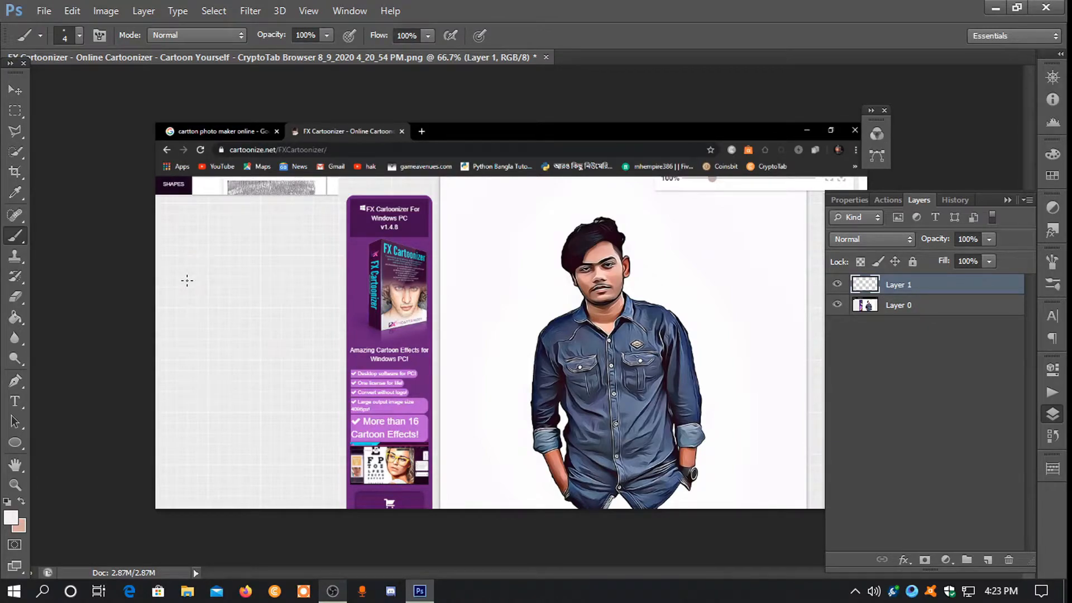
On Layer 1, paint the light foreground color over the browser interface around the cartoon portrait with a size 400 brush.
{"action": "key", "text": "bracketright"}
{"action": "key", "text": "bracketright"}
{"action": "key", "text": "bracketright"}
{"action": "key", "text": "bracketright"}
{"action": "key", "text": "bracketright"}
{"action": "key", "text": "bracketright"}
{"action": "key", "text": "bracketright"}
{"action": "key", "text": "bracketright"}
{"action": "key", "text": "bracketright"}
{"action": "key", "text": "bracketright"}
{"action": "key", "text": "bracketright"}
{"action": "key", "text": "bracketright"}
{"action": "key", "text": "bracketright"}
{"action": "key", "text": "bracketright"}
{"action": "key", "text": "bracketleft"}
{"action": "mouse_move", "coordinate": [198, 276]}
{"action": "left_mouse_down"}
{"action": "mouse_move", "coordinate": [255, 226]}
{"action": "mouse_move", "coordinate": [261, 182]}
{"action": "mouse_move", "coordinate": [293, 148]}
{"action": "mouse_move", "coordinate": [355, 367]}
{"action": "mouse_move", "coordinate": [369, 254]}
{"action": "mouse_move", "coordinate": [364, 437]}
{"action": "mouse_move", "coordinate": [319, 179]}
{"action": "mouse_move", "coordinate": [376, 129]}
{"action": "mouse_move", "coordinate": [535, 88]}
{"action": "mouse_move", "coordinate": [588, 61]}
{"action": "mouse_move", "coordinate": [535, 59]}
{"action": "mouse_move", "coordinate": [585, 55]}
{"action": "mouse_move", "coordinate": [731, 88]}
{"action": "mouse_move", "coordinate": [818, 129]}
{"action": "mouse_move", "coordinate": [825, 155]}
{"action": "left_mouse_up"}
{"action": "left_click_drag", "start_coordinate": [849, 425], "coordinate": [789, 179]}
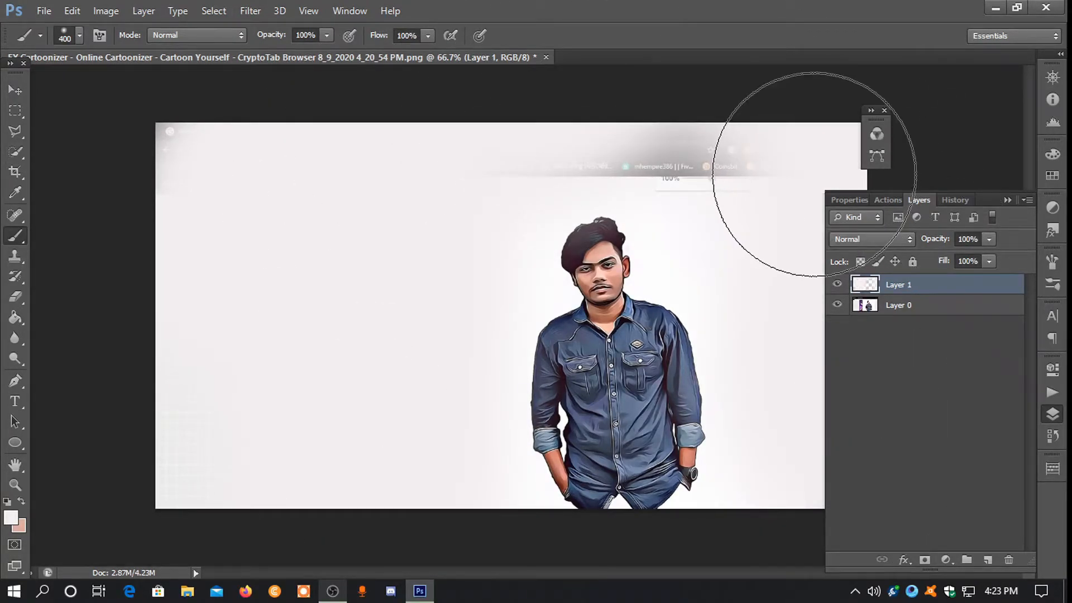
Reduce the brush size to 90 and paint over the browser toolbar remnants above the man's head.
{"action": "key", "text": "bracketleft"}
{"action": "key", "text": "bracketleft"}
{"action": "key", "text": "bracketleft"}
{"action": "key", "text": "bracketleft"}
{"action": "key", "text": "bracketleft"}
{"action": "left_click_drag", "start_coordinate": [734, 158], "coordinate": [576, 184]}
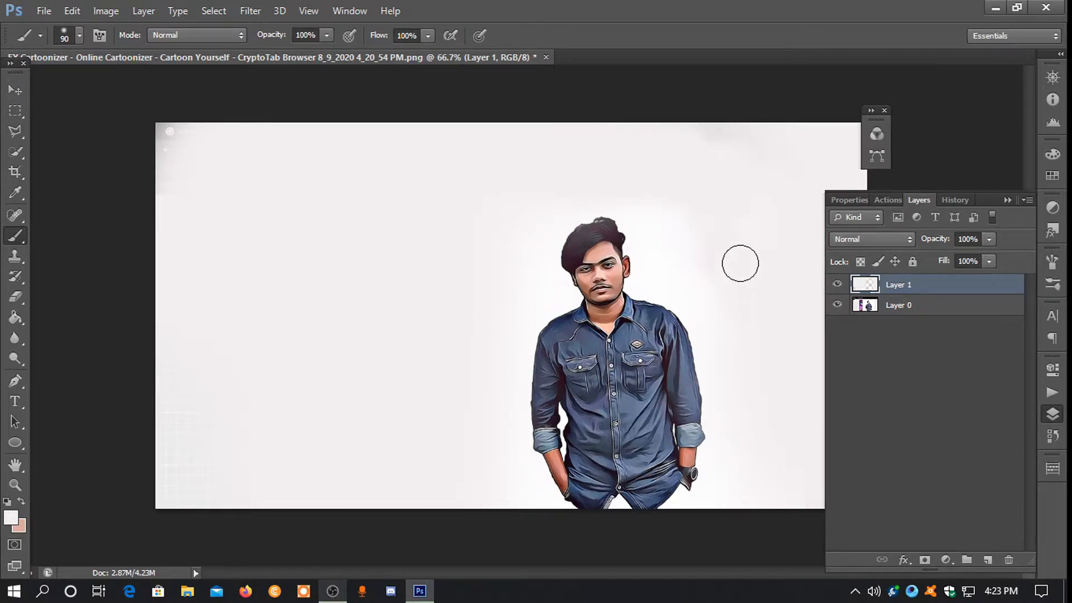
Check the visibility of both layers and merge Layer 1 and Layer 0 into a single layer.
{"action": "left_click", "coordinate": [837, 305]}
{"action": "left_click", "coordinate": [837, 284]}
{"action": "left_click", "coordinate": [836, 284]}
{"action": "left_click", "coordinate": [895, 307]}
{"action": "left_click", "coordinate": [907, 287]}
{"action": "right_click", "coordinate": [908, 289]}
{"action": "left_click", "coordinate": [652, 408]}
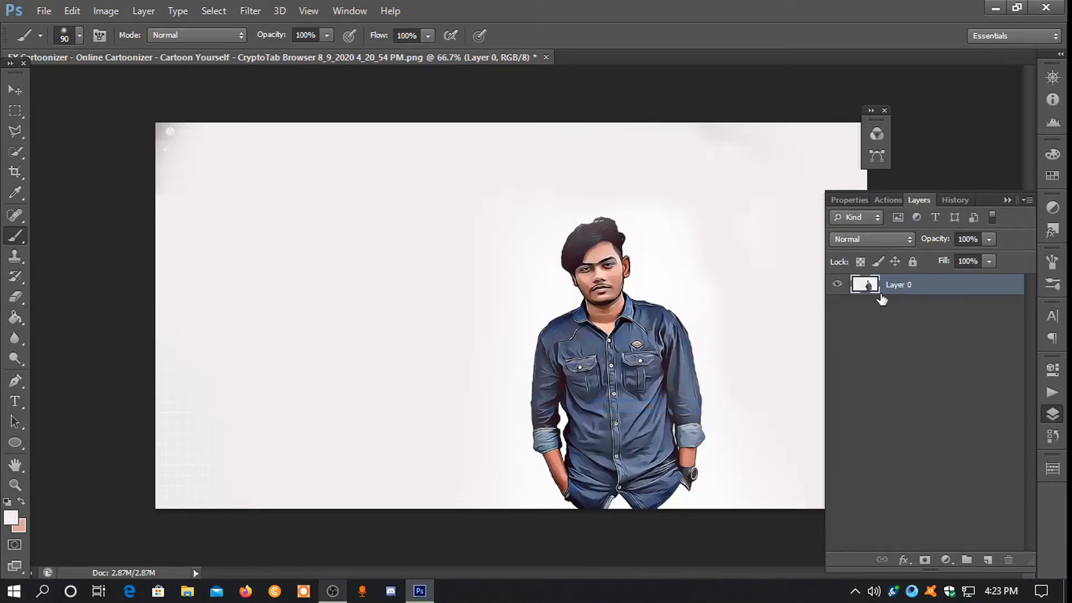
Erase the light background around the man with the Magic Eraser and add a new layer above Layer 0.
{"action": "left_click", "coordinate": [15, 296]}
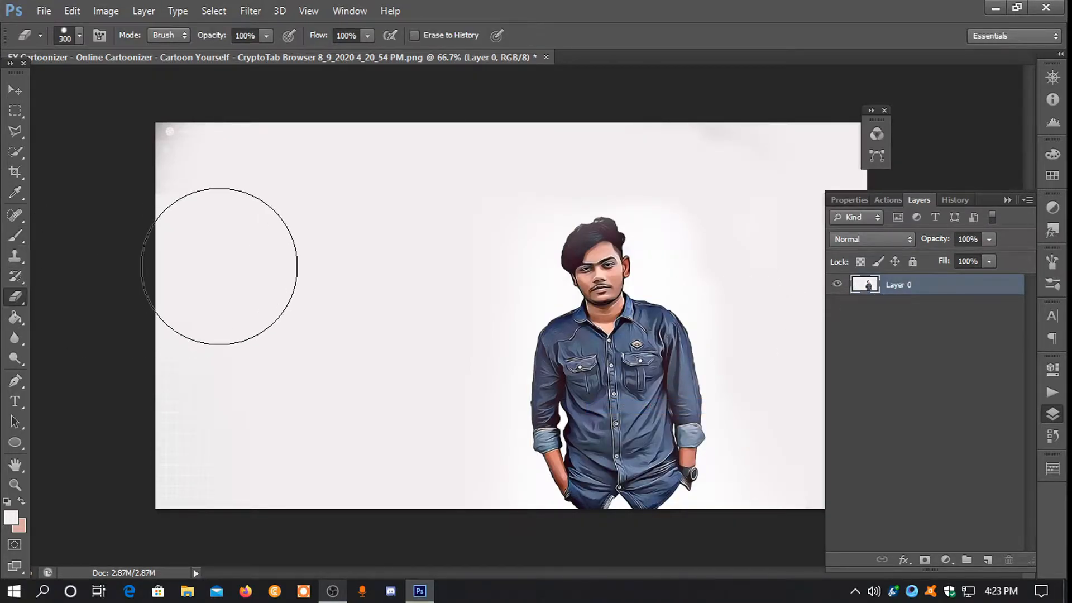
{"action": "right_click", "coordinate": [15, 295]}
{"action": "left_click", "coordinate": [86, 330]}
{"action": "left_click", "coordinate": [311, 273]}
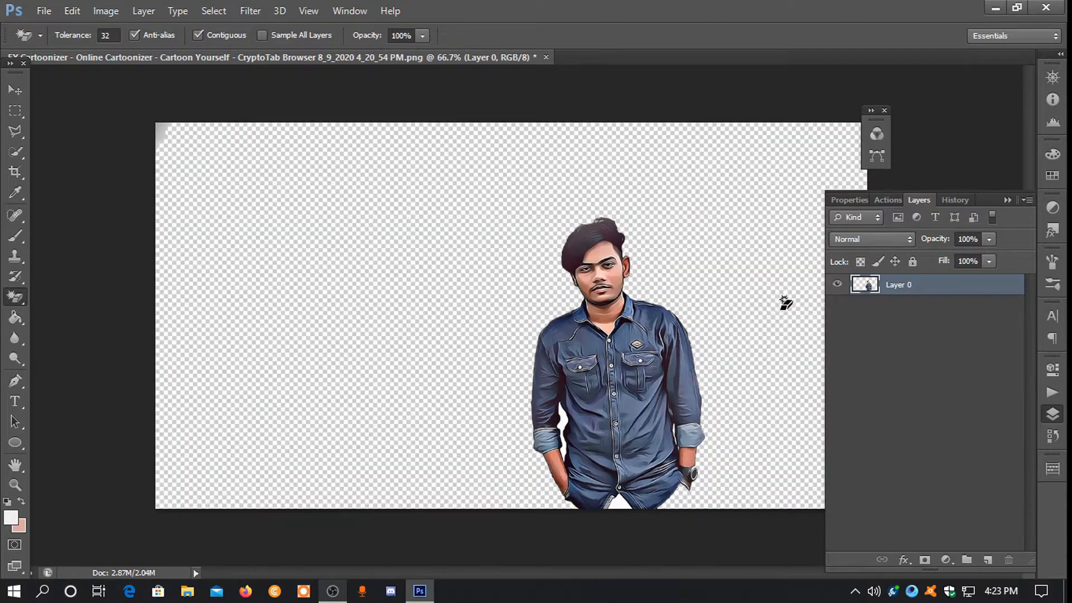
{"action": "right_click", "coordinate": [616, 515]}
{"action": "left_click", "coordinate": [804, 343]}
{"action": "left_click", "coordinate": [987, 559]}
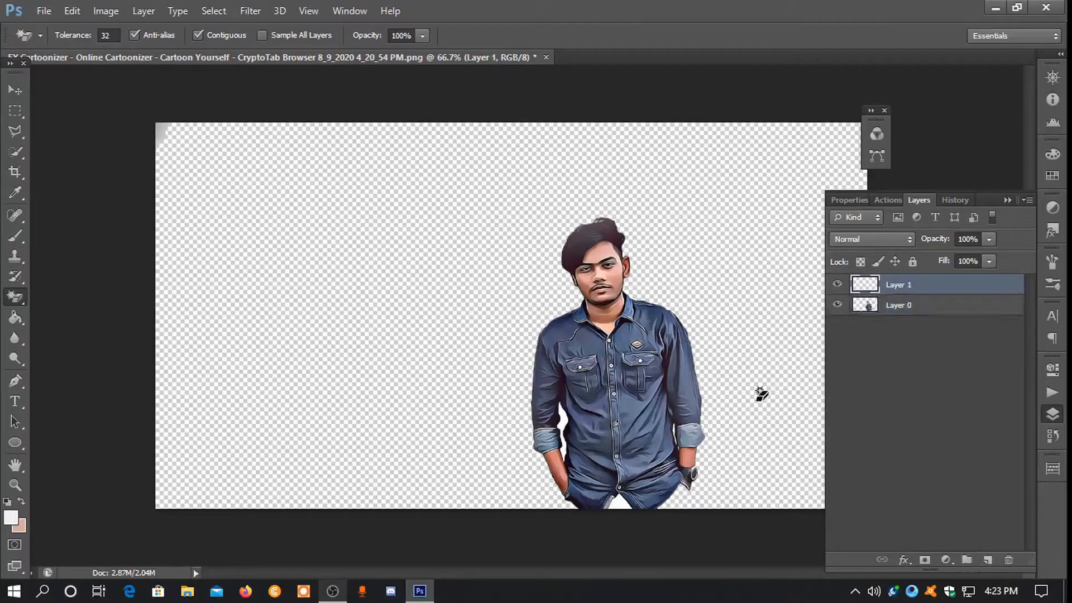
Try to select the man with the Quick Selection tool at size 100 on the empty Layer 1, then deselect.
{"action": "left_click", "coordinate": [15, 151]}
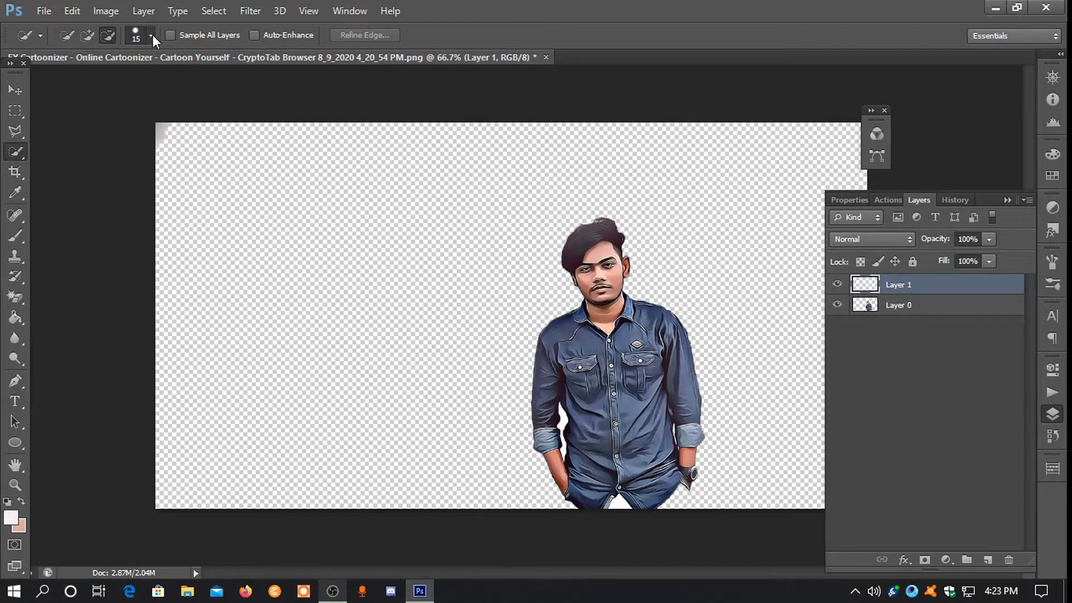
{"action": "key", "text": "]"}
{"action": "key", "text": "]"}
{"action": "key", "text": "]"}
{"action": "key", "text": "]"}
{"action": "key", "text": "]"}
{"action": "key", "text": "]"}
{"action": "key", "text": "]"}
{"action": "mouse_move", "coordinate": [575, 240]}
{"action": "left_mouse_down"}
{"action": "mouse_move", "coordinate": [630, 388]}
{"action": "mouse_move", "coordinate": [672, 457]}
{"action": "mouse_move", "coordinate": [590, 446]}
{"action": "left_mouse_up"}
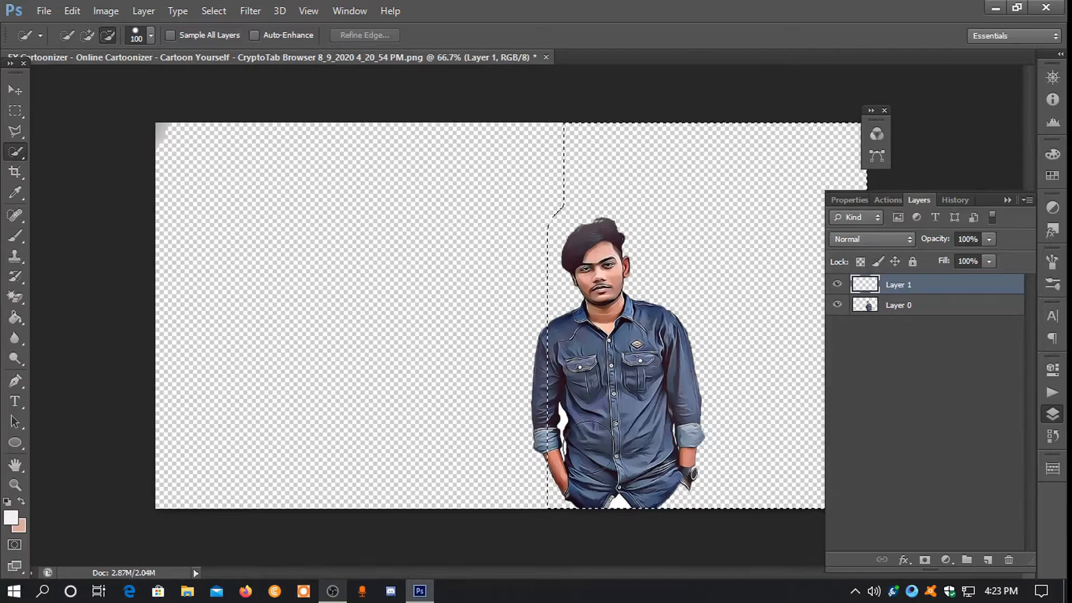
{"action": "key", "text": "ctrl+d"}
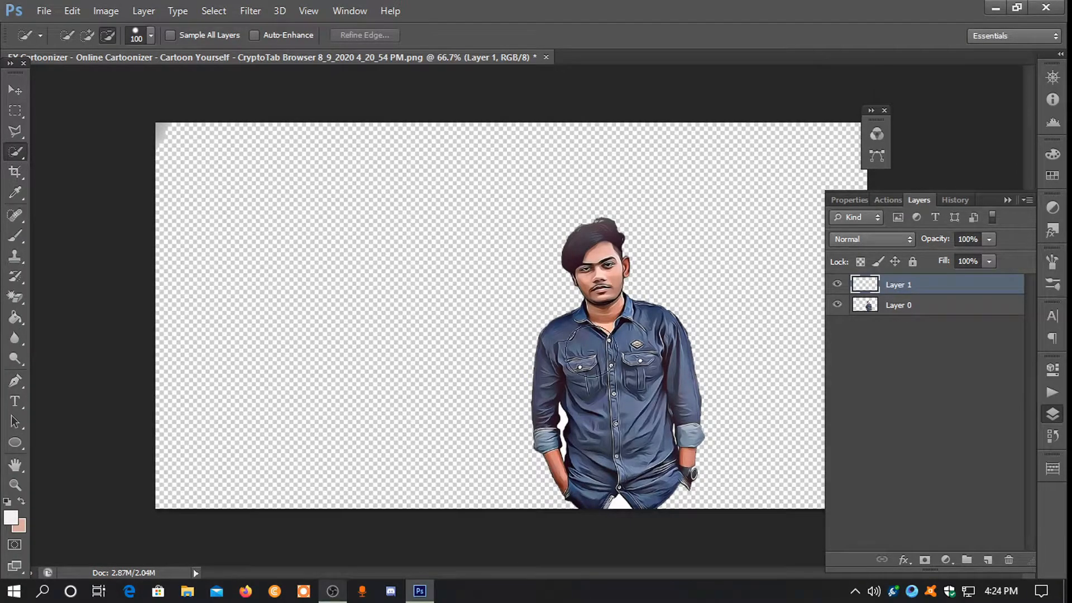
Select the whole figure of the man on Layer 0 with the Quick Selection tool at size 90.
{"action": "key", "text": "bracketleft"}
{"action": "left_click", "coordinate": [895, 305]}
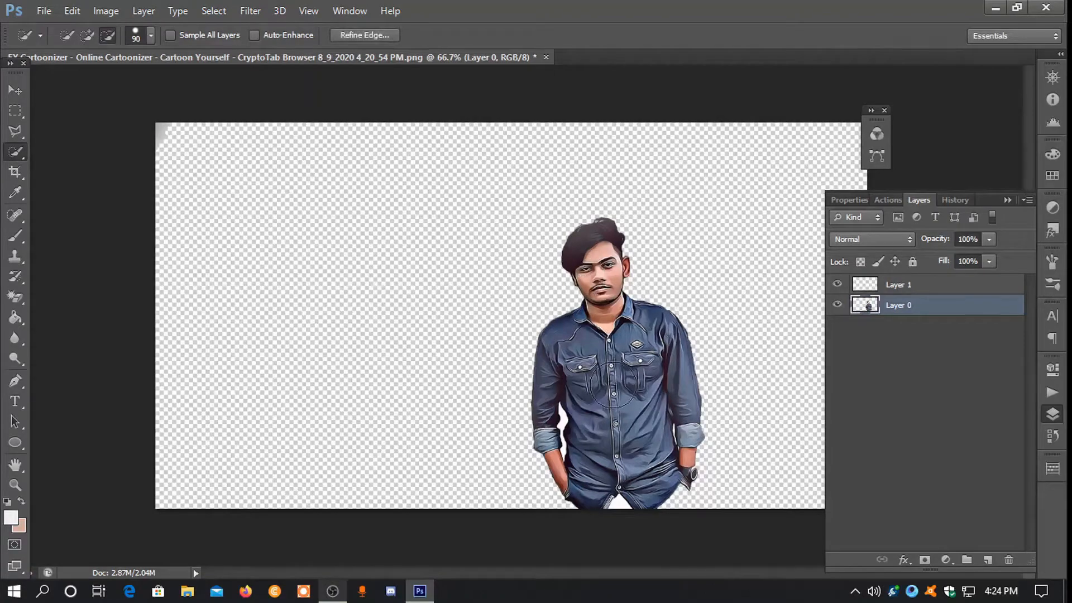
{"action": "left_click_drag", "start_coordinate": [567, 372], "coordinate": [601, 313]}
{"action": "mouse_move", "coordinate": [581, 277]}
{"action": "left_mouse_down", "text": "alt"}
{"action": "mouse_move", "coordinate": [600, 303]}
{"action": "mouse_move", "coordinate": [596, 402]}
{"action": "mouse_move", "coordinate": [616, 362]}
{"action": "left_mouse_up", "text": "alt"}
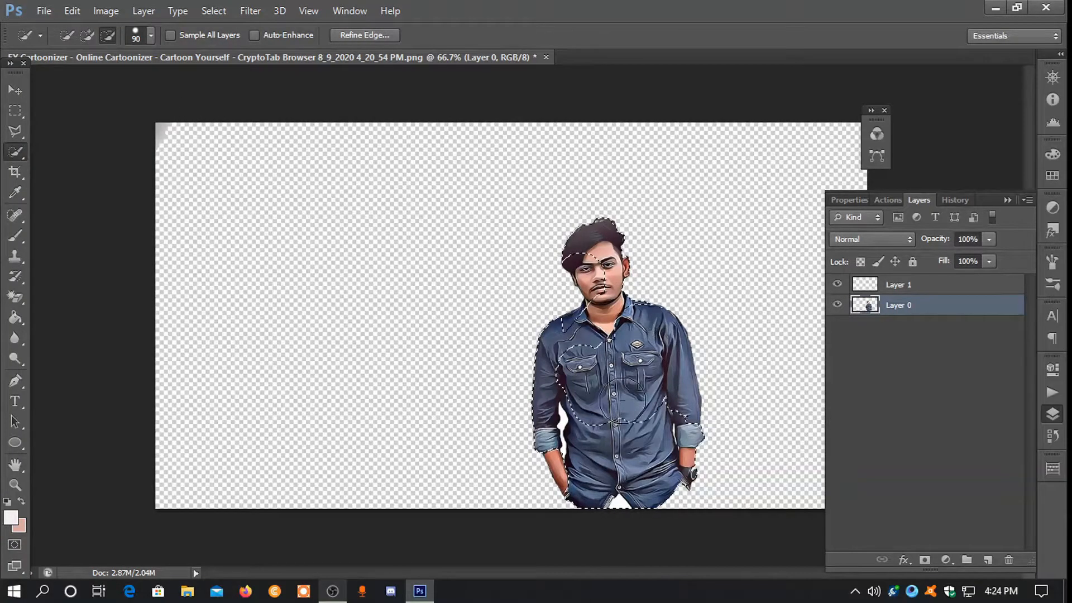
{"action": "mouse_move", "coordinate": [624, 408]}
{"action": "left_mouse_down"}
{"action": "mouse_move", "coordinate": [603, 291]}
{"action": "mouse_move", "coordinate": [583, 371]}
{"action": "mouse_move", "coordinate": [583, 268]}
{"action": "mouse_move", "coordinate": [586, 444]}
{"action": "mouse_move", "coordinate": [602, 397]}
{"action": "mouse_move", "coordinate": [665, 410]}
{"action": "mouse_move", "coordinate": [671, 441]}
{"action": "mouse_move", "coordinate": [667, 342]}
{"action": "left_mouse_up"}
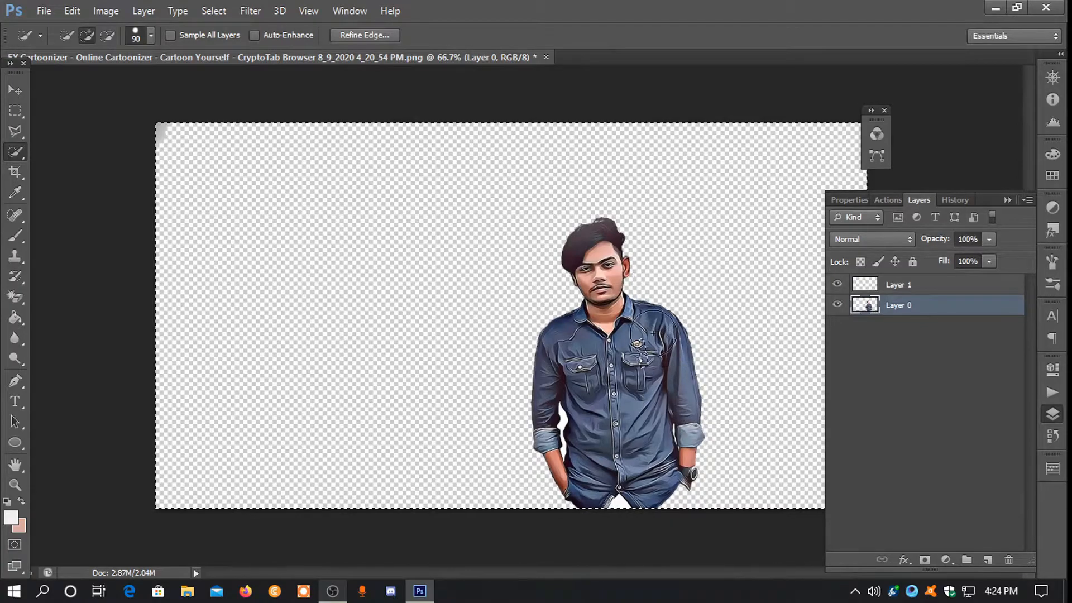
{"action": "left_click", "coordinate": [107, 34]}
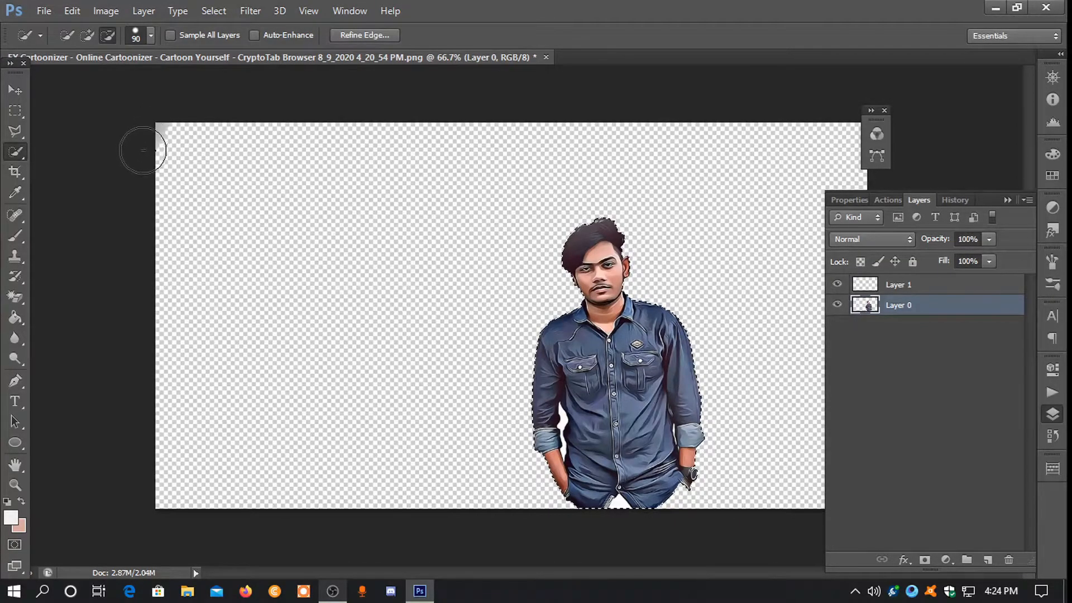
Add a new empty layer above Layer 0 and copy the selected man from Layer 0 onto a layer of his own.
{"action": "key", "text": "ctrl+minus"}
{"action": "key", "text": "ctrl+plus"}
{"action": "key", "text": "ctrl+plus"}
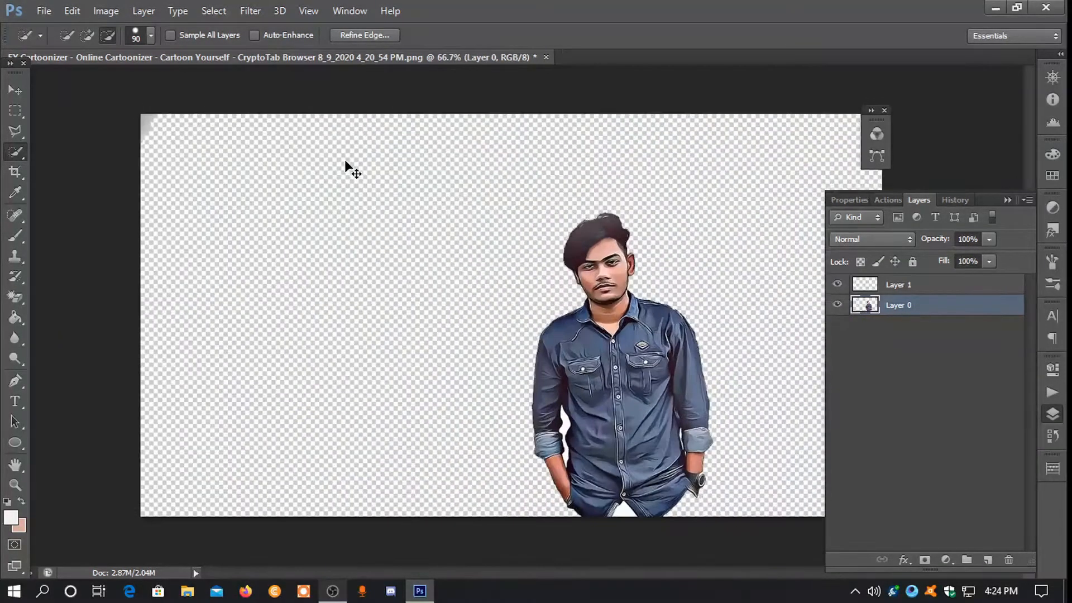
{"action": "scroll", "coordinate": [363, 231], "scroll_direction": "right", "scroll_amount": 3}
{"action": "key", "text": "ctrl+plus"}
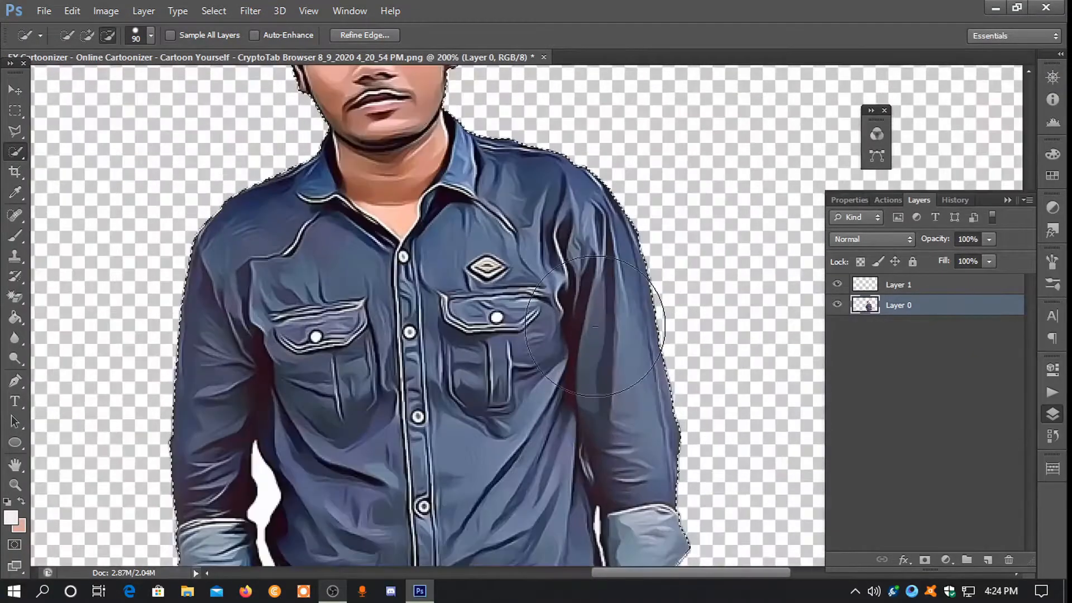
{"action": "key", "text": "ctrl+minus"}
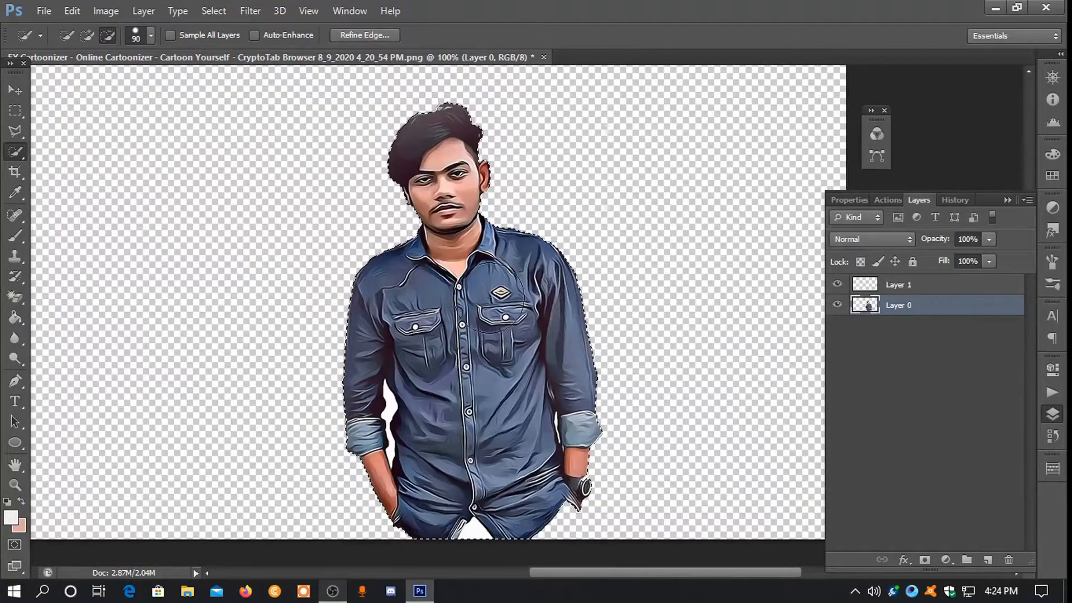
{"action": "left_click", "coordinate": [986, 559]}
{"action": "left_click", "coordinate": [932, 325]}
{"action": "right_click", "coordinate": [926, 326]}
{"action": "right_click", "coordinate": [415, 333]}
{"action": "left_click", "coordinate": [487, 128]}
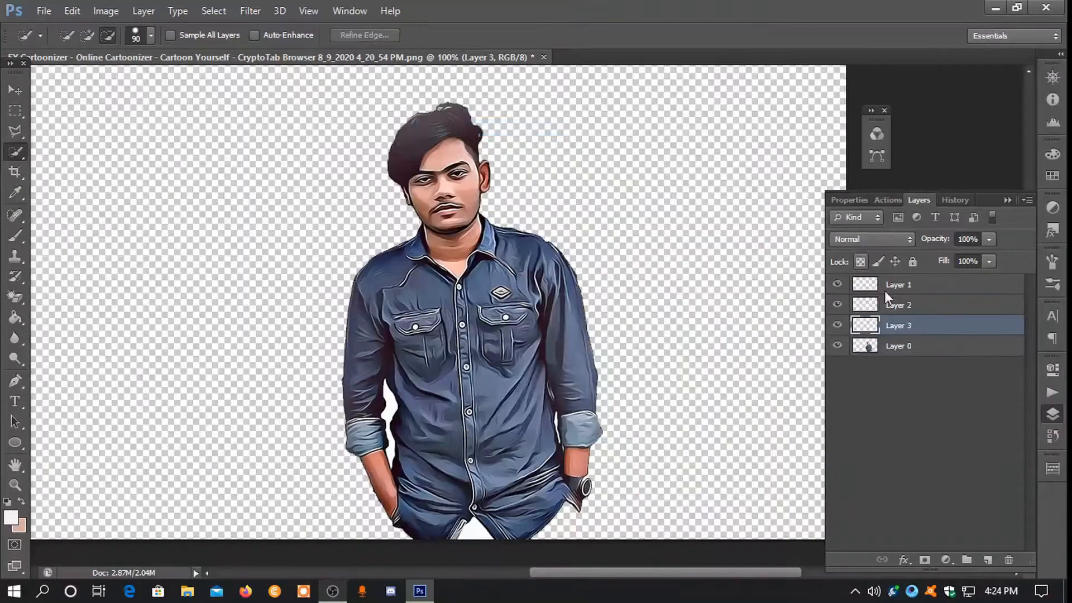
Hide Layer 1, Layer 2 and Layer 3 so that only Layer 0 is shown.
{"action": "left_click", "coordinate": [837, 325]}
{"action": "left_click", "coordinate": [837, 304]}
{"action": "left_click", "coordinate": [837, 284]}
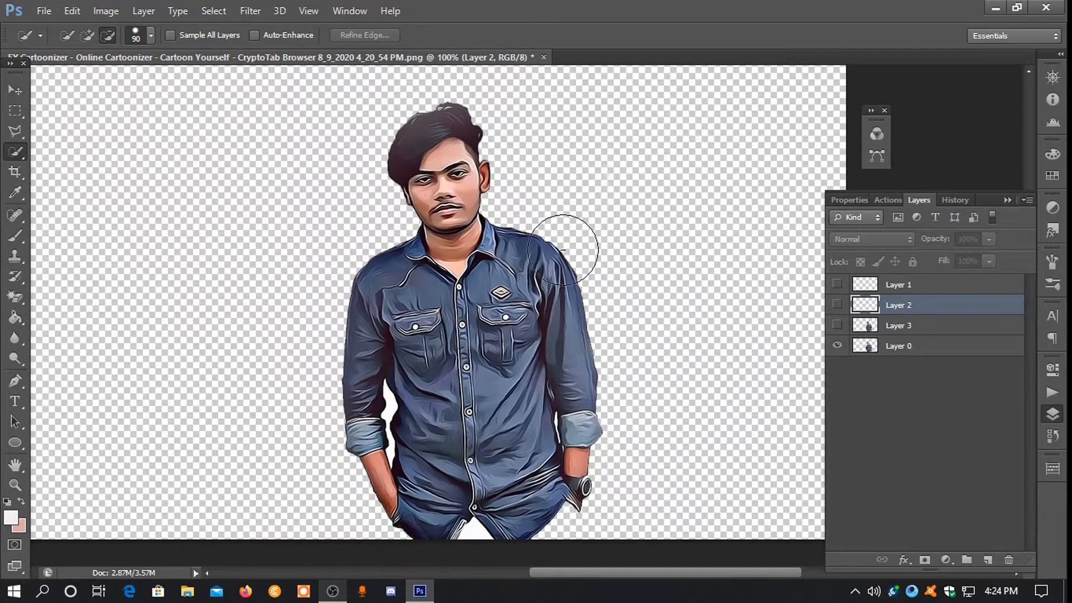
On Layer 0, erase the white areas between the man's arm and torso and between his legs with the Magic Eraser.
{"action": "scroll", "coordinate": [508, 309], "scroll_direction": "up", "scroll_amount": 2}
{"action": "left_click_drag", "start_coordinate": [506, 307], "coordinate": [469, 282]}
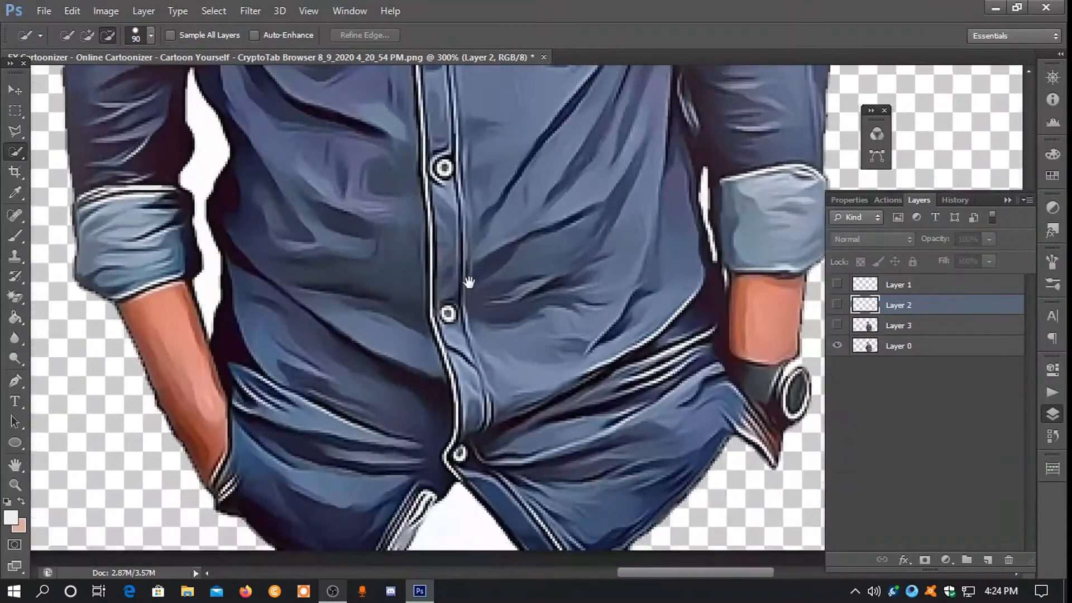
{"action": "left_click", "coordinate": [15, 297]}
{"action": "left_click", "coordinate": [211, 168]}
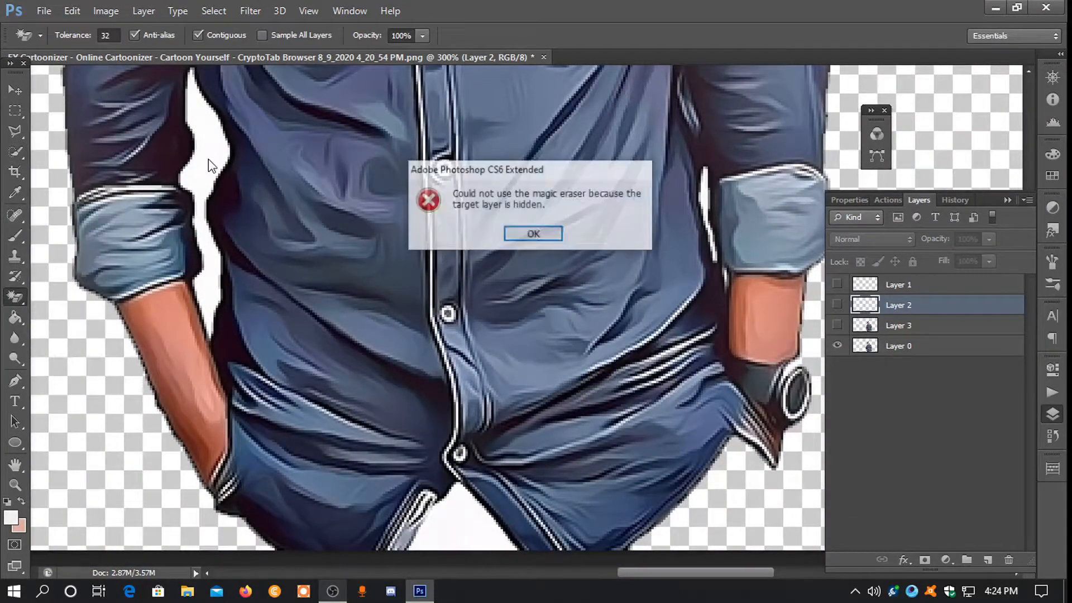
{"action": "left_click", "coordinate": [534, 235]}
{"action": "left_click", "coordinate": [907, 346]}
{"action": "left_click", "coordinate": [211, 146]}
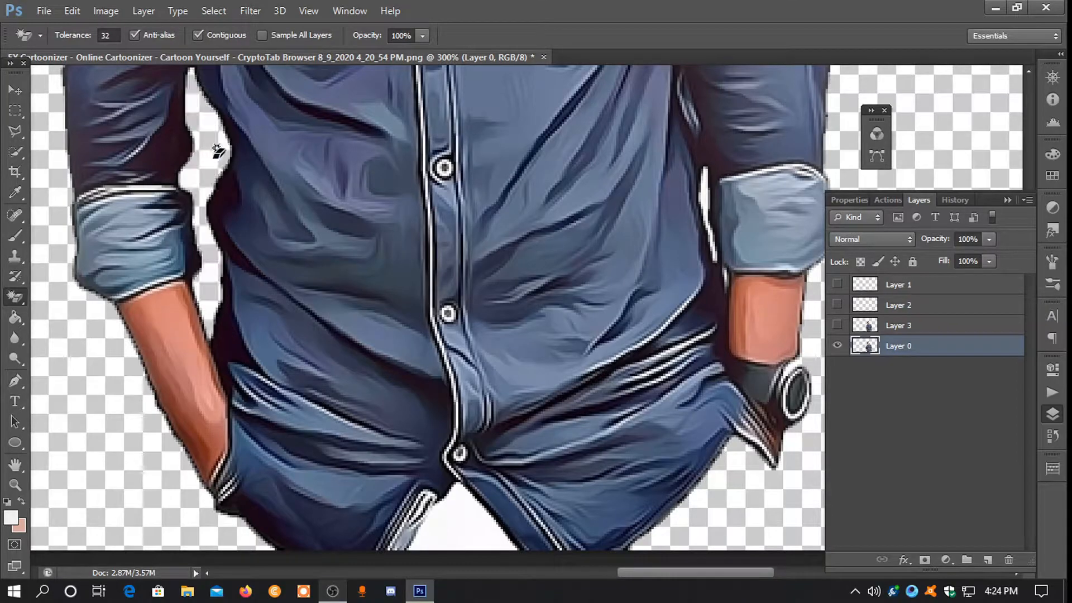
{"action": "left_click", "coordinate": [449, 509]}
Move the man on Layer 0 to the middle of the canvas.
{"action": "key", "text": "ctrl+minus"}
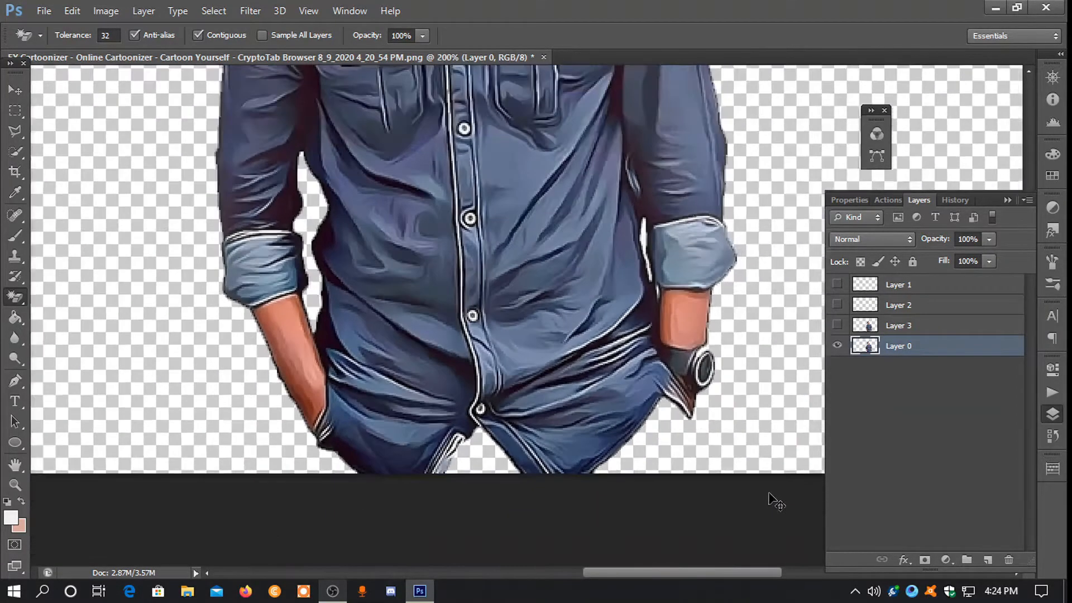
{"action": "key", "text": "ctrl+minus"}
{"action": "key", "text": "ctrl+minus"}
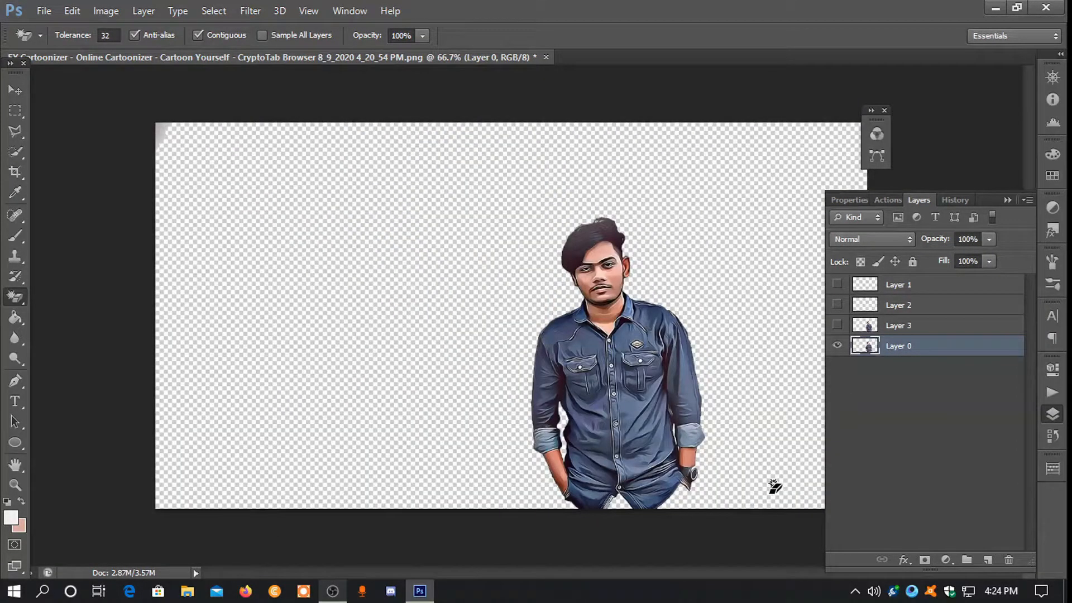
{"action": "left_click", "coordinate": [15, 89]}
{"action": "left_click_drag", "start_coordinate": [624, 340], "coordinate": [517, 299]}
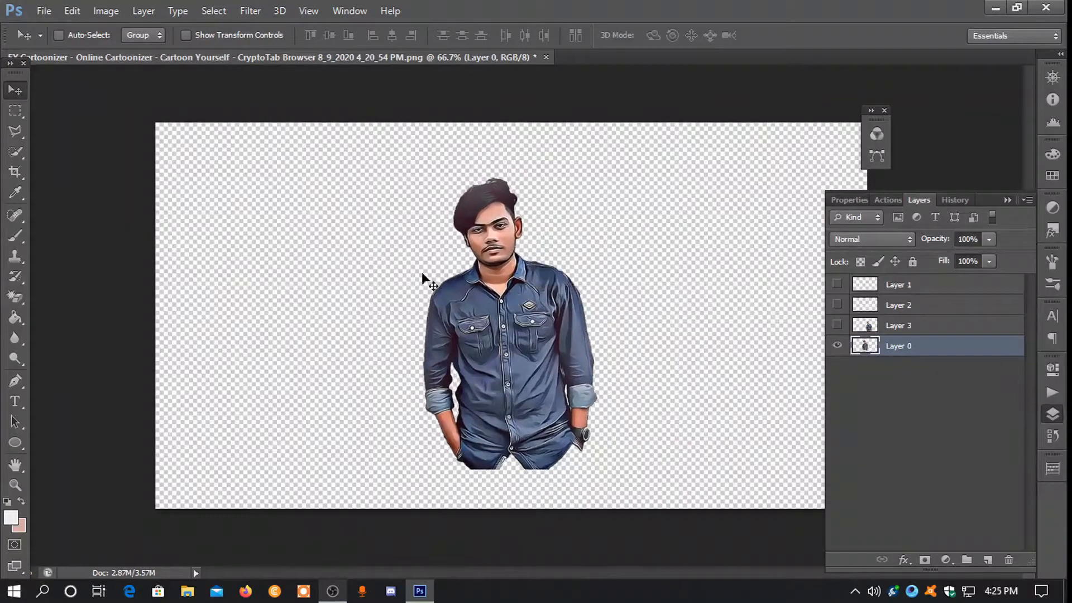
Open logo edit youtub.jpg from the new logo kp folder and dock its window beside the portrait document.
{"action": "left_click", "coordinate": [43, 11]}
{"action": "left_click", "coordinate": [53, 36]}
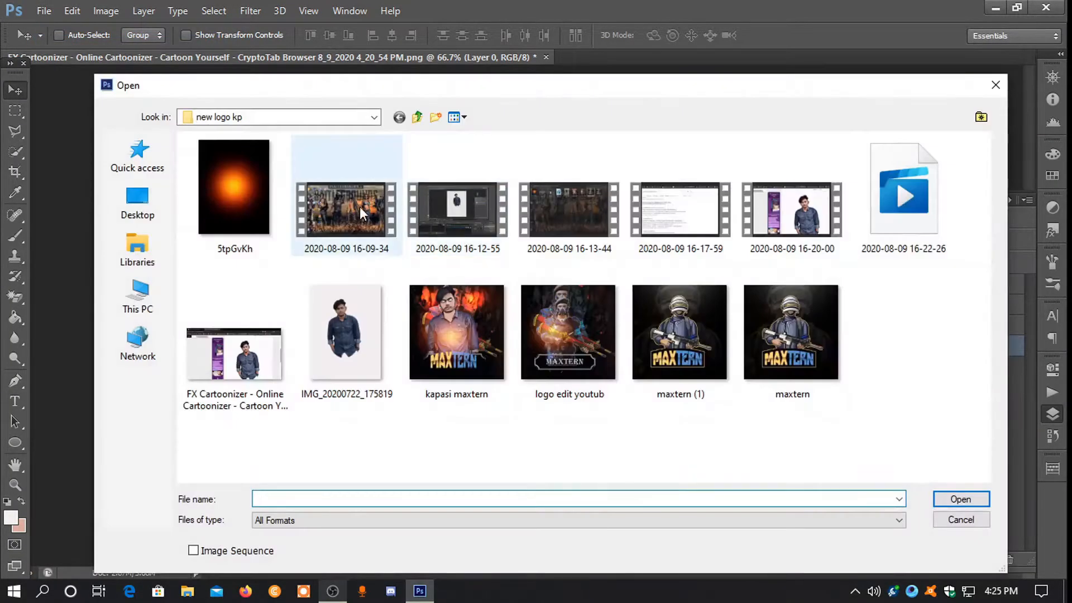
{"action": "double_click", "coordinate": [454, 327]}
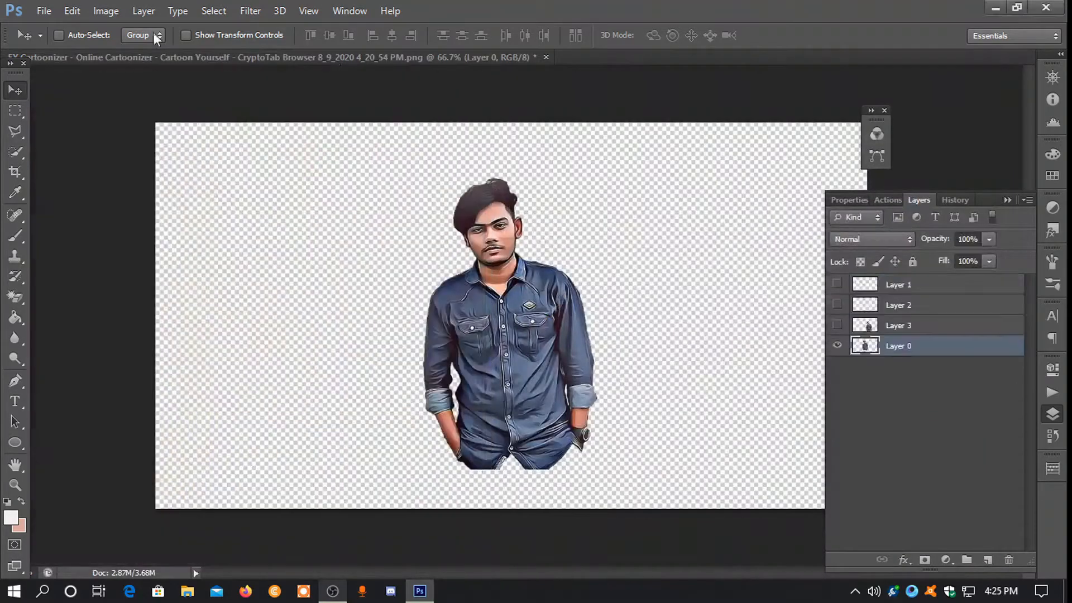
{"action": "left_click", "coordinate": [51, 11]}
{"action": "left_click", "coordinate": [53, 43]}
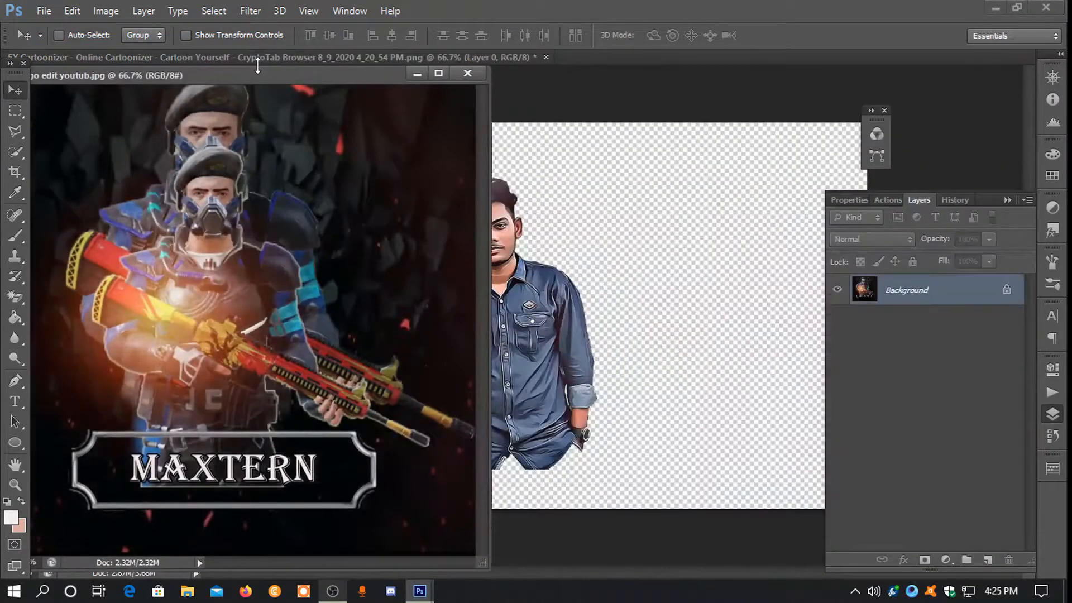
{"action": "left_click_drag", "start_coordinate": [266, 74], "coordinate": [597, 59]}
{"action": "left_click", "coordinate": [517, 56]}
{"action": "left_click", "coordinate": [640, 60]}
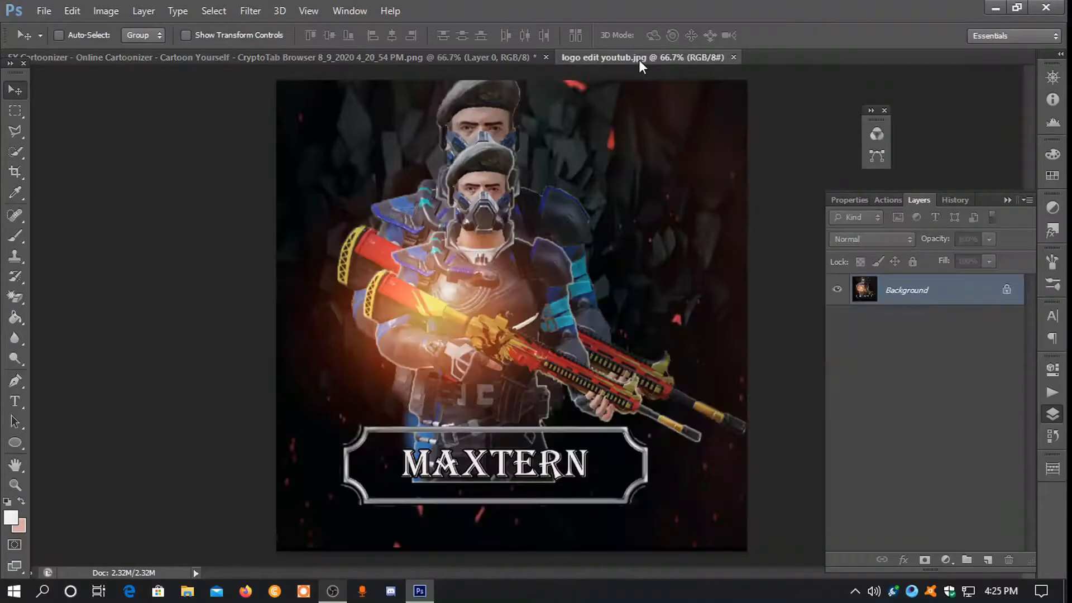
{"action": "left_click", "coordinate": [250, 11]}
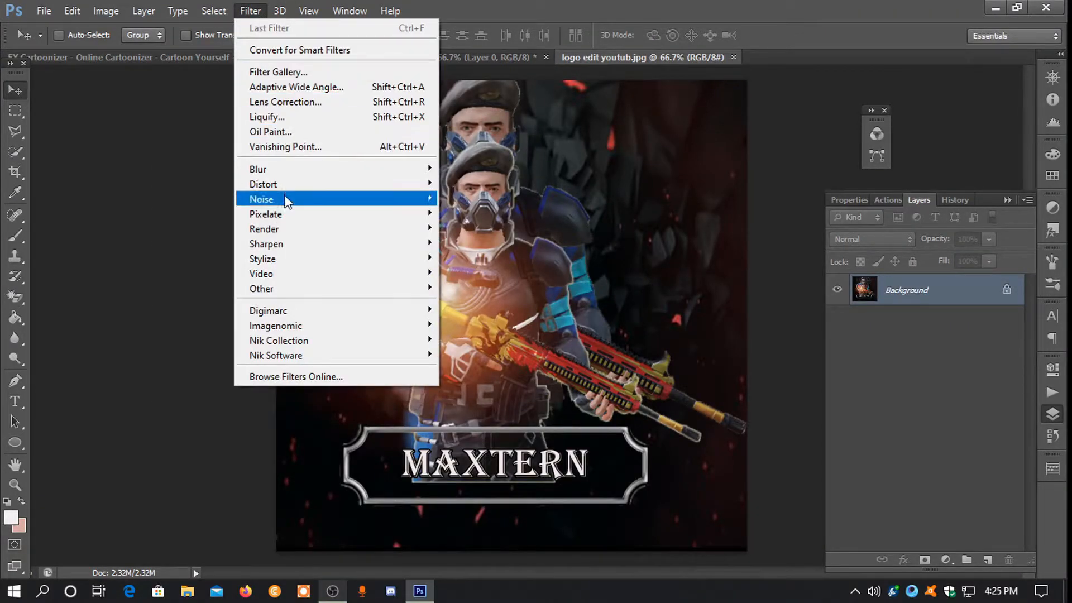
{"action": "mouse_move", "coordinate": [283, 167]}
{"action": "left_click", "coordinate": [477, 200]}
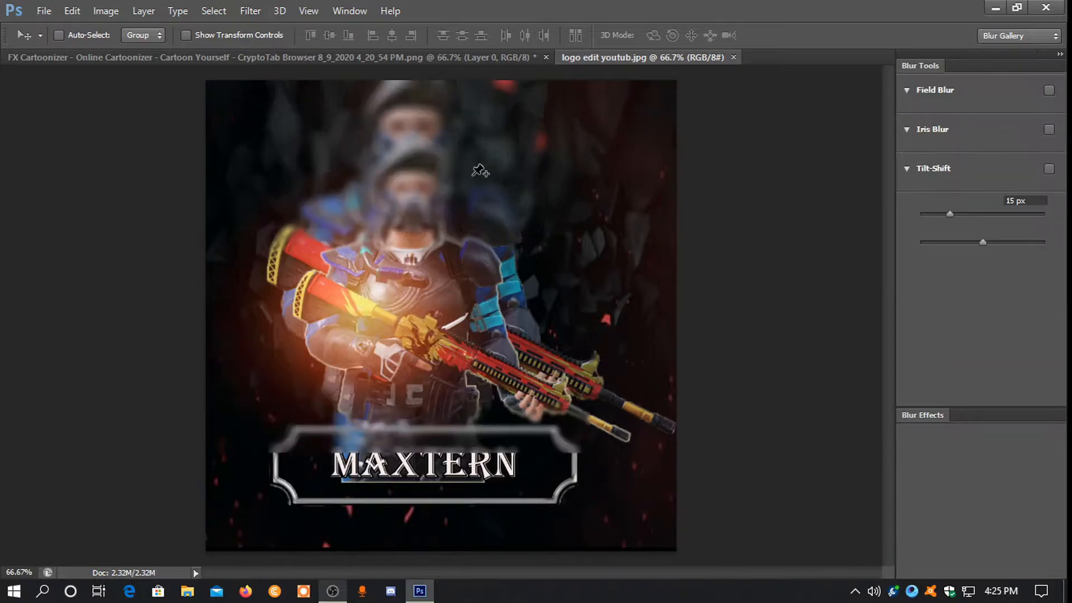
{"action": "left_click", "coordinate": [778, 35]}
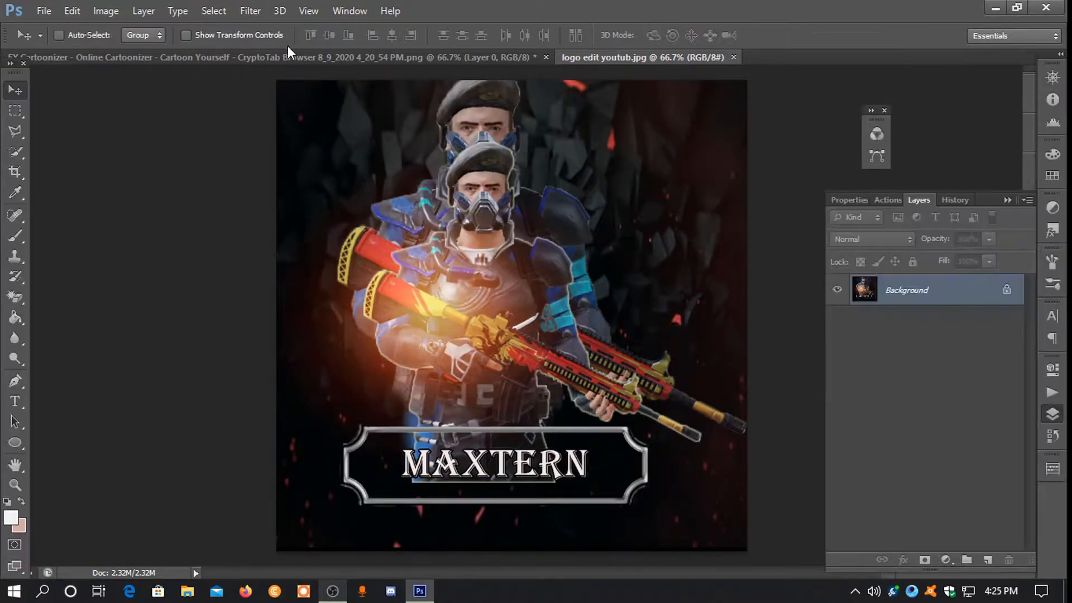
Copy the man from the cartoon document into logo edit youtub.jpg, placing him over the masked soldier artwork.
{"action": "left_click", "coordinate": [295, 55]}
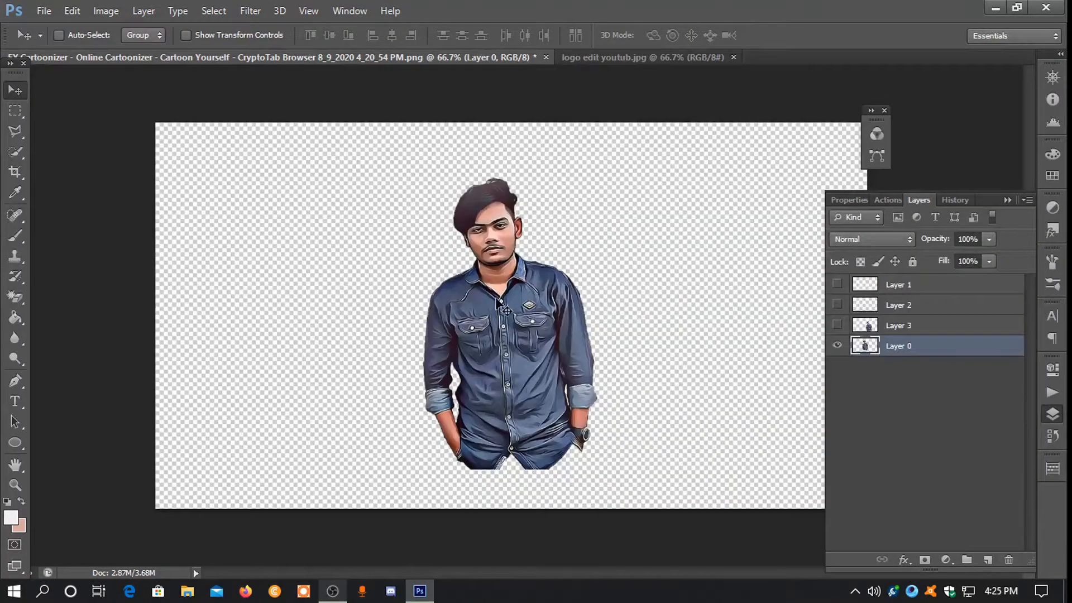
{"action": "left_click", "coordinate": [546, 184]}
{"action": "left_click_drag", "start_coordinate": [505, 319], "coordinate": [472, 252]}
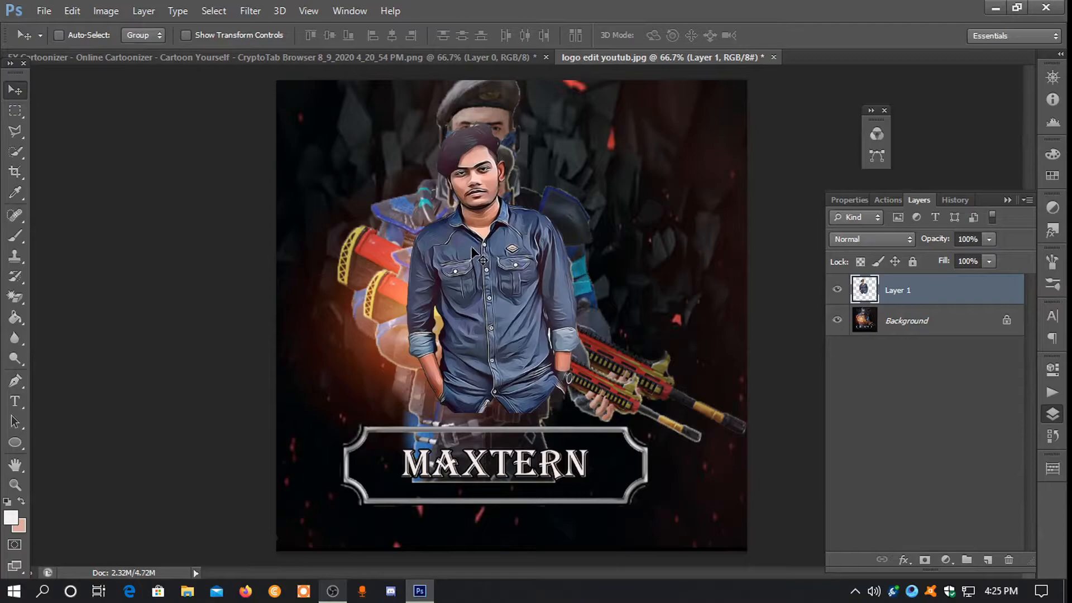
Enlarge the man on Layer 1 to about 118% width and 117% height with Free Transform, above the MAXTERN nameplate.
{"action": "key", "text": "ctrl+t"}
{"action": "left_click_drag", "start_coordinate": [306, 222], "coordinate": [343, 316]}
{"action": "left_click_drag", "start_coordinate": [617, 117], "coordinate": [679, 41]}
{"action": "left_click_drag", "start_coordinate": [539, 309], "coordinate": [528, 178]}
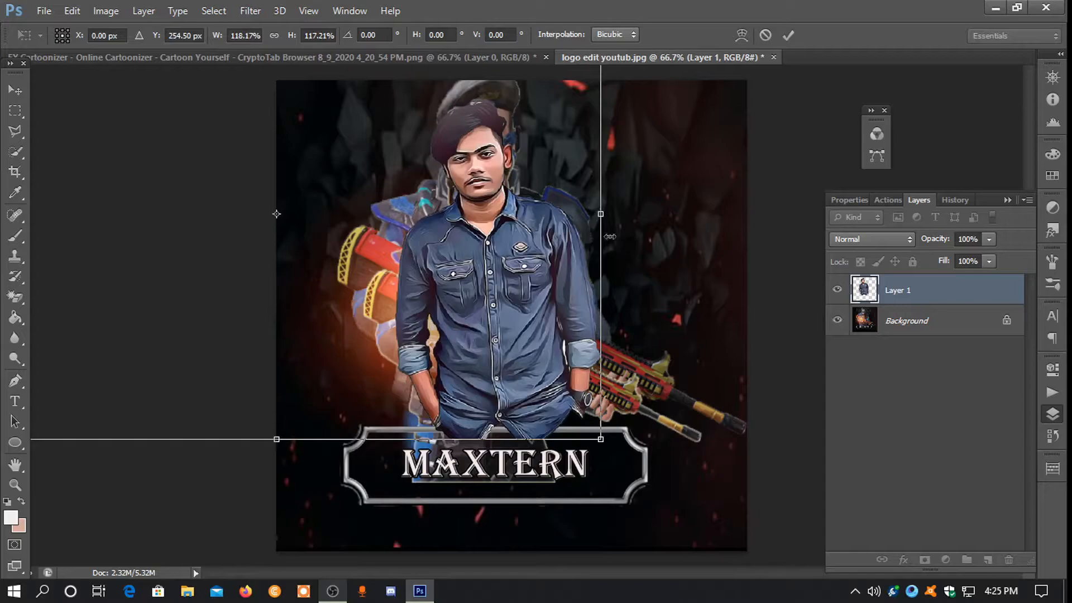
{"action": "left_click", "coordinate": [788, 37]}
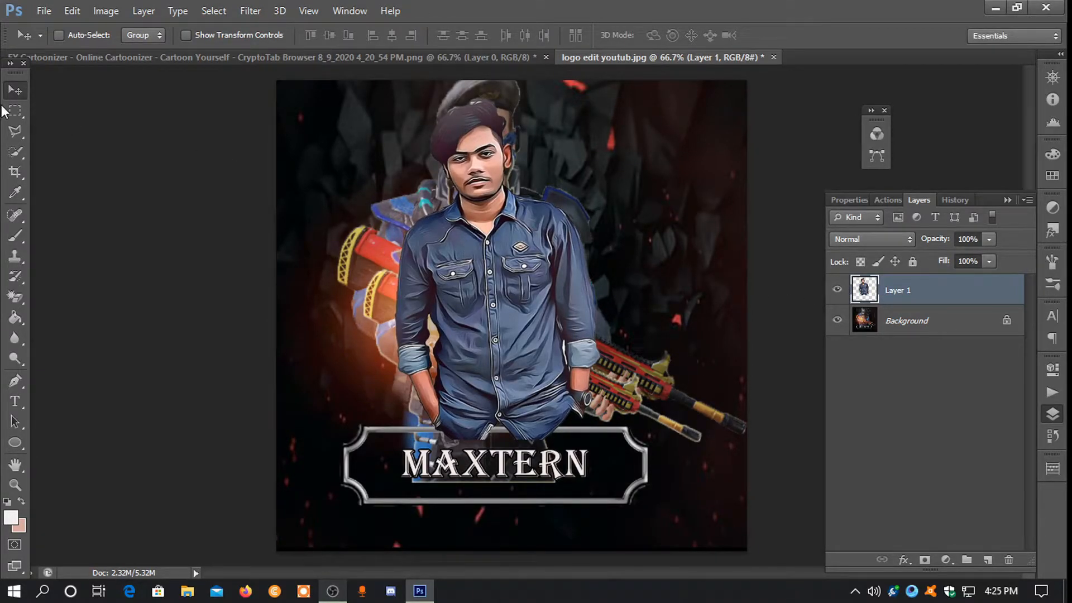
Scale the man again to about 107% width and 104% height and reposition him over the soldier, just above the MAXTERN text.
{"action": "left_click_drag", "start_coordinate": [475, 211], "coordinate": [476, 353]}
{"action": "key", "text": "ctrl+t"}
{"action": "right_click", "coordinate": [589, 262]}
{"action": "left_click", "coordinate": [568, 245]}
{"action": "right_click", "coordinate": [491, 216]}
{"action": "left_click", "coordinate": [479, 207]}
{"action": "left_click_drag", "start_coordinate": [631, 176], "coordinate": [673, 159]}
{"action": "left_click_drag", "start_coordinate": [553, 259], "coordinate": [493, 166]}
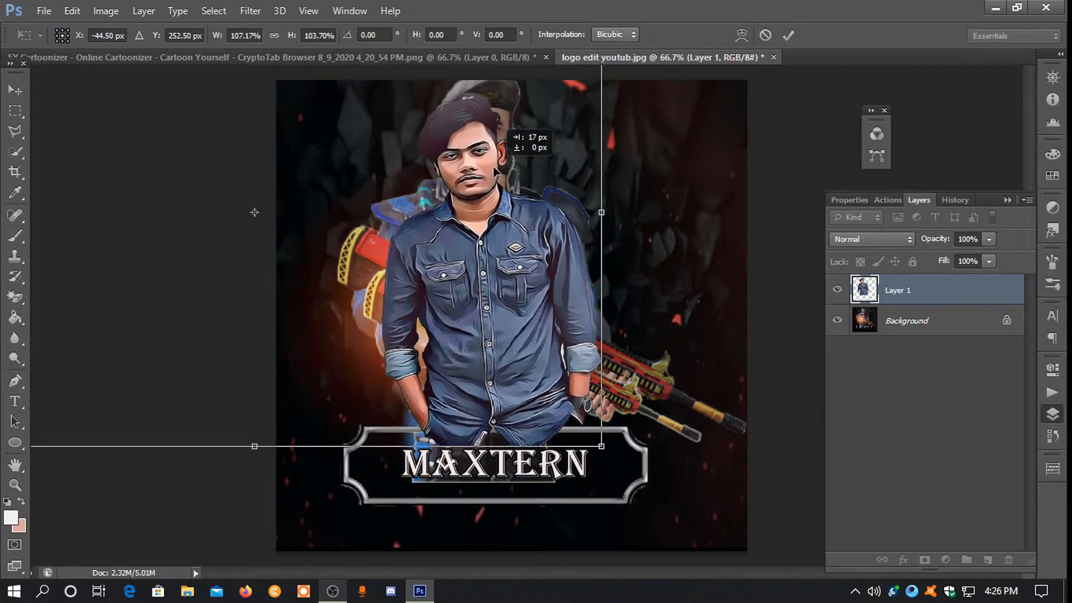
{"action": "left_click", "coordinate": [787, 35]}
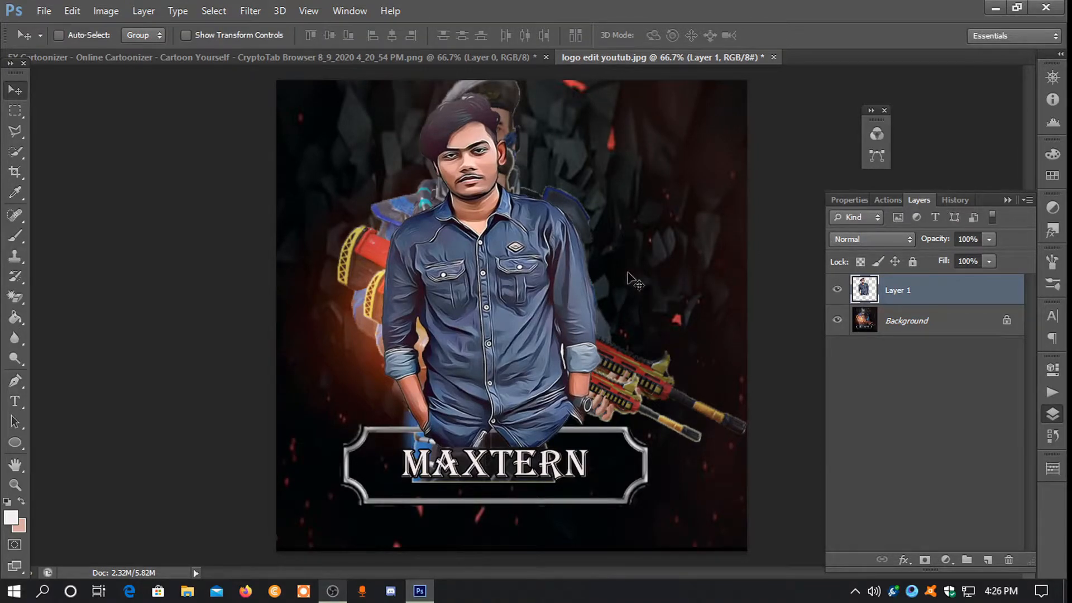
{"action": "key", "text": "ctrl+plus"}
{"action": "key", "text": "ctrl+plus"}
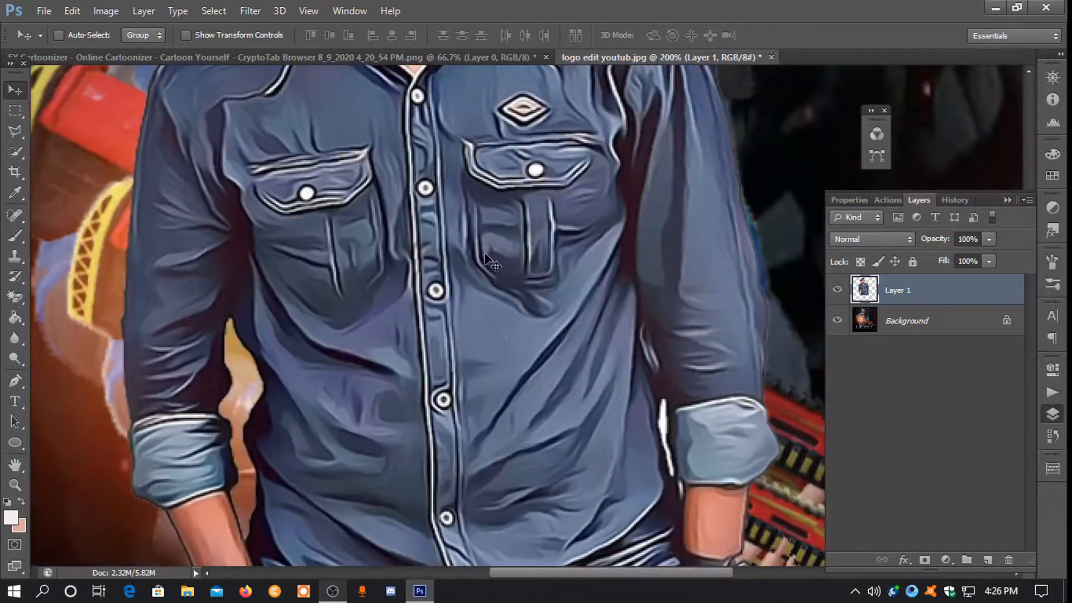
{"action": "key", "text": "ctrl+minus"}
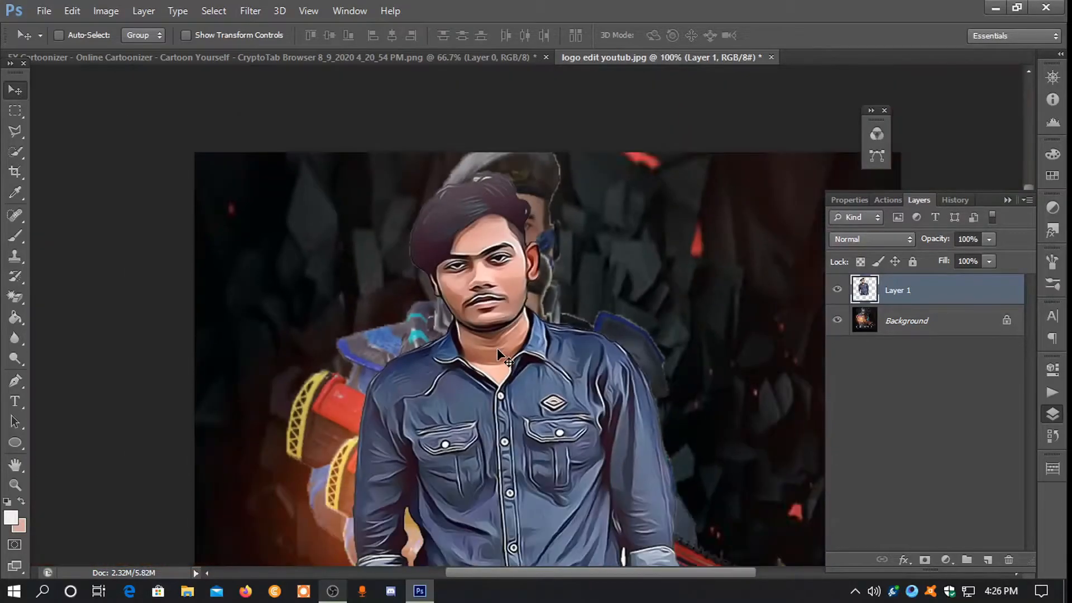
{"action": "key", "text": "ctrl+minus"}
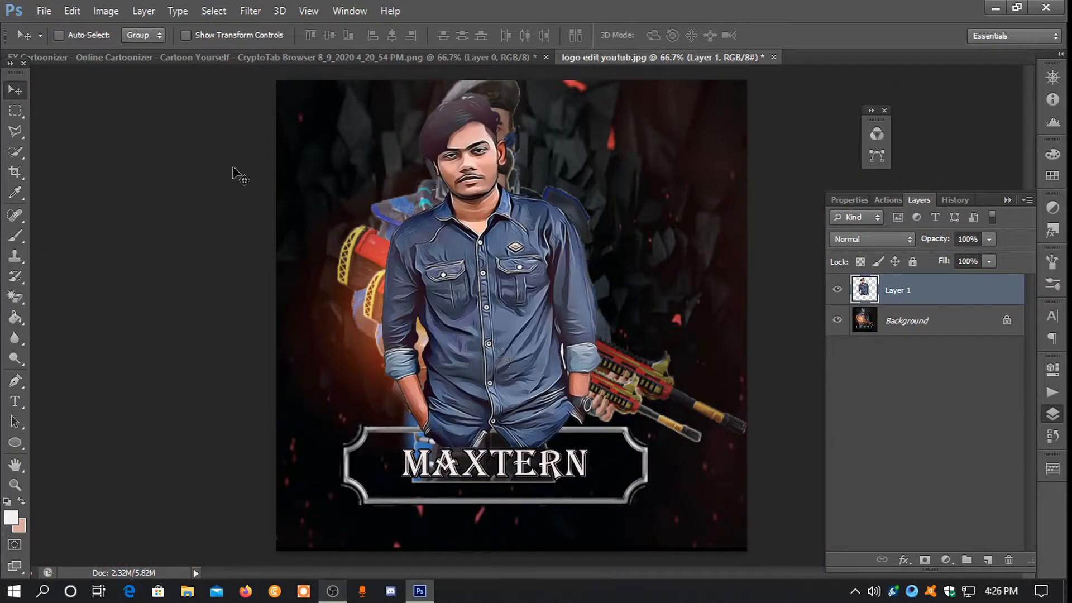
Reposition the man on Layer 0 of the cartoon document to X 430.5 px, Y 317 px with Free Transform.
{"action": "left_click", "coordinate": [345, 59]}
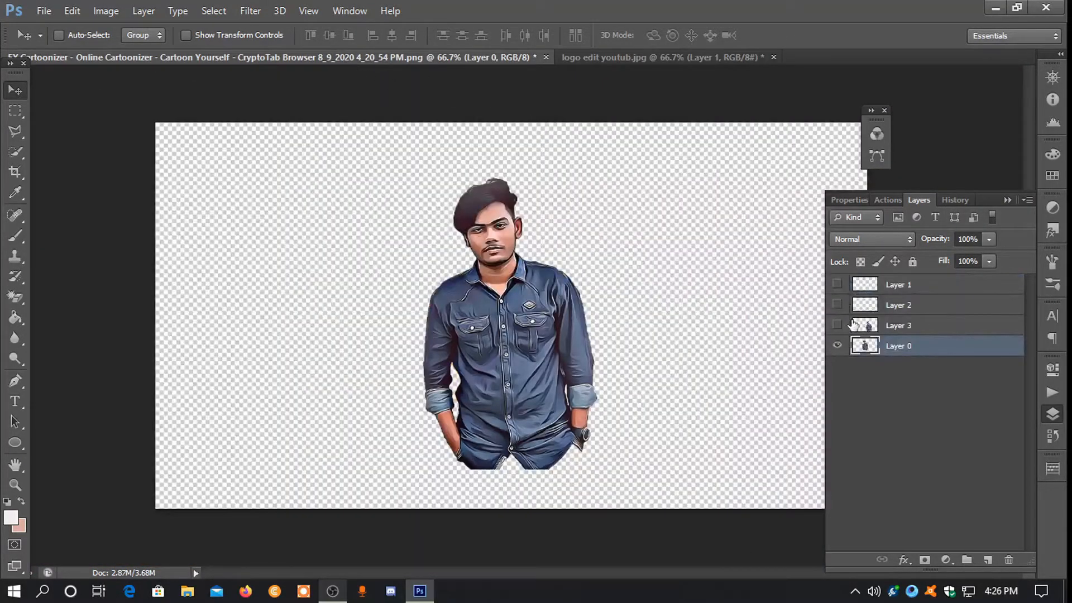
{"action": "left_click", "coordinate": [837, 346]}
{"action": "left_click", "coordinate": [836, 346]}
{"action": "key", "text": "ctrl+t"}
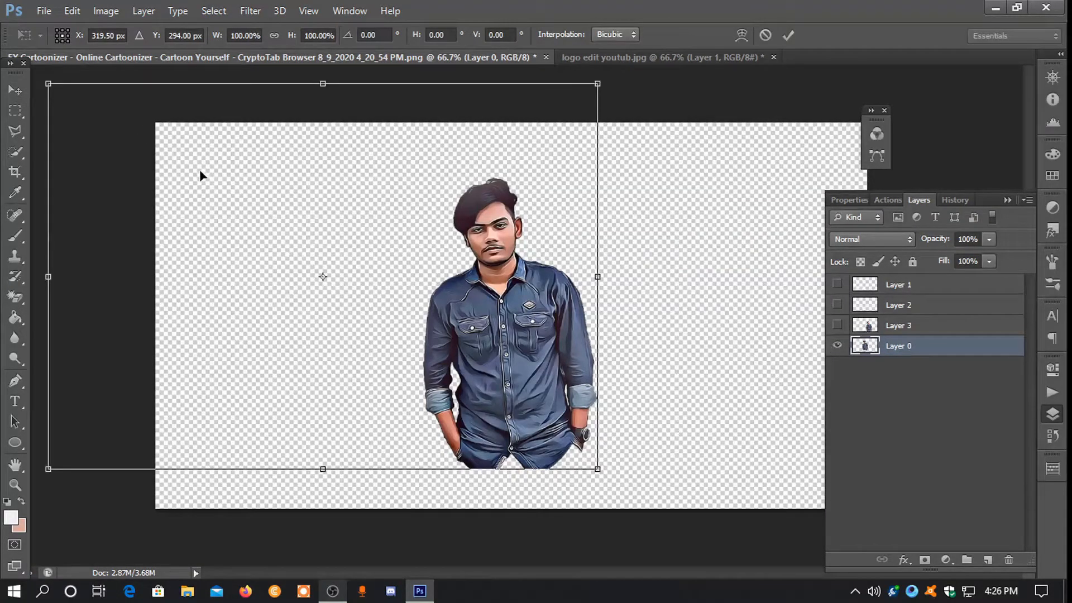
{"action": "left_click_drag", "start_coordinate": [341, 231], "coordinate": [399, 243]}
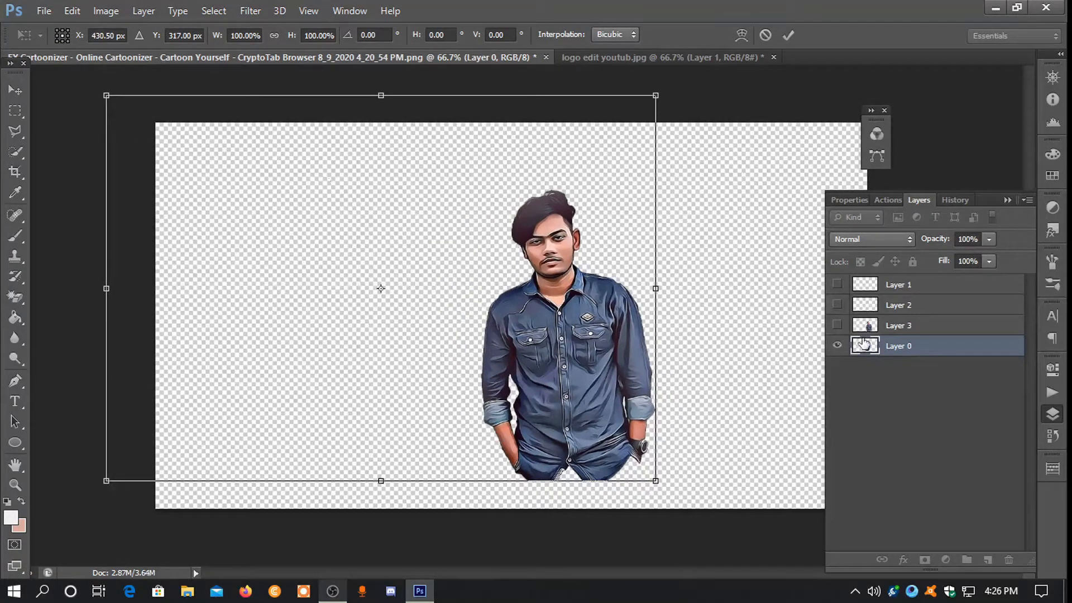
{"action": "left_click", "coordinate": [788, 35]}
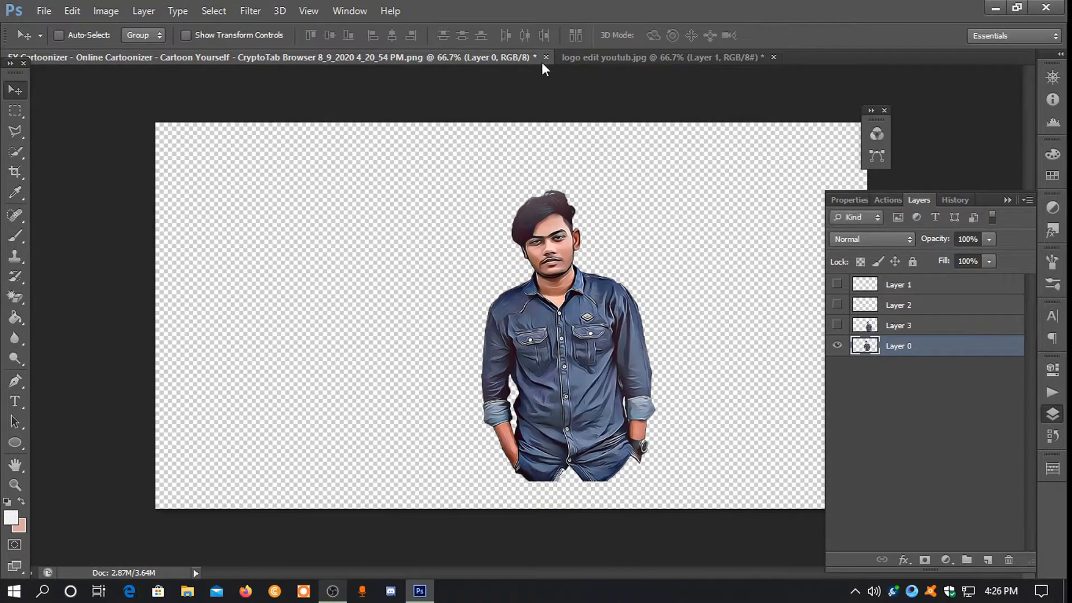
Return to logo edit youtub.jpg and stretch the man on Layer 1 slightly taller, down over the MAXTERN text.
{"action": "left_click", "coordinate": [567, 58]}
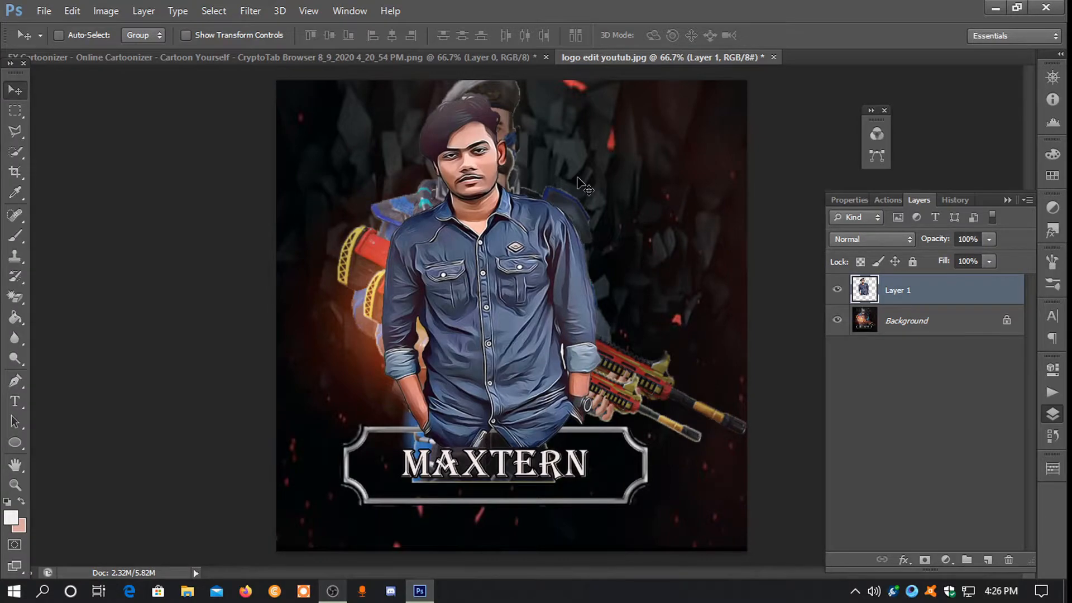
{"action": "key", "text": "ctrl+t"}
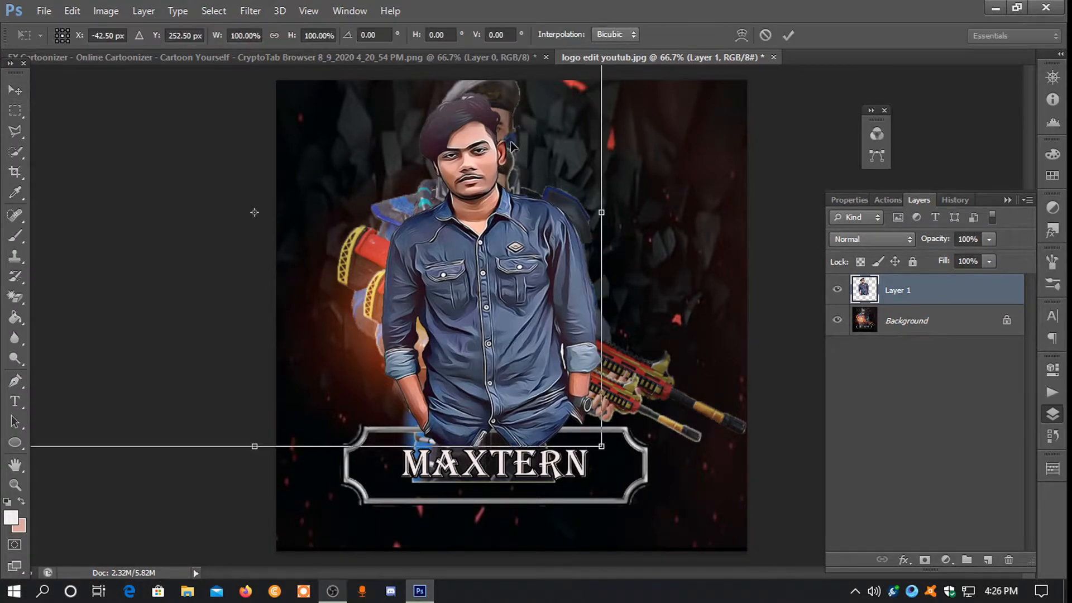
{"action": "left_click_drag", "start_coordinate": [604, 454], "coordinate": [607, 481]}
{"action": "mouse_move", "coordinate": [574, 441]}
{"action": "left_mouse_down"}
{"action": "mouse_move", "coordinate": [575, 423]}
{"action": "mouse_move", "coordinate": [575, 433]}
{"action": "left_mouse_up"}
{"action": "left_click", "coordinate": [790, 34]}
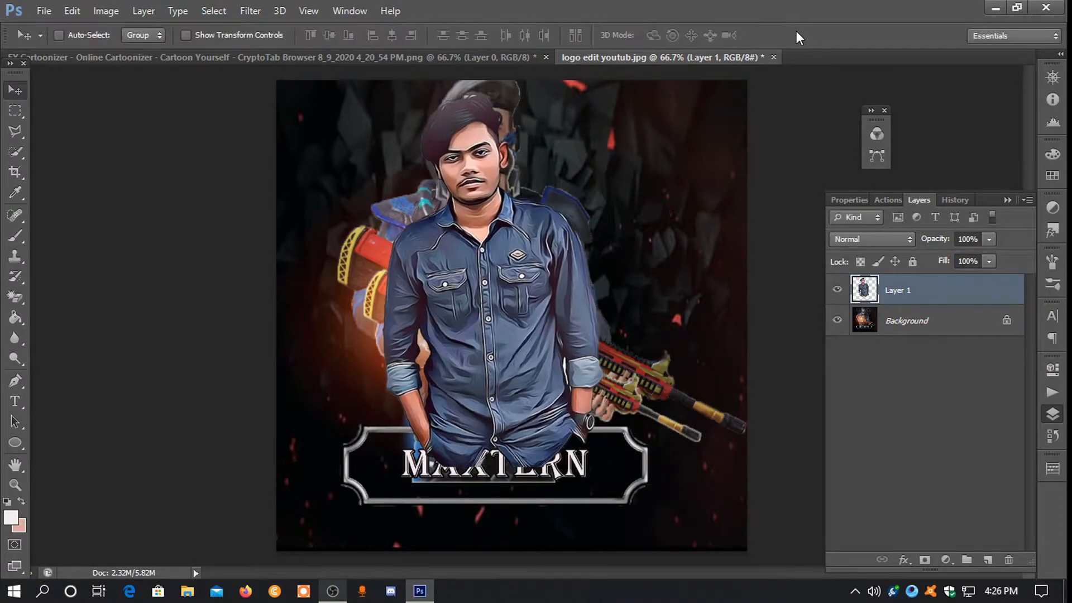
Duplicate the Background layer as Background copy, beneath Layer 1.
{"action": "left_click", "coordinate": [901, 328]}
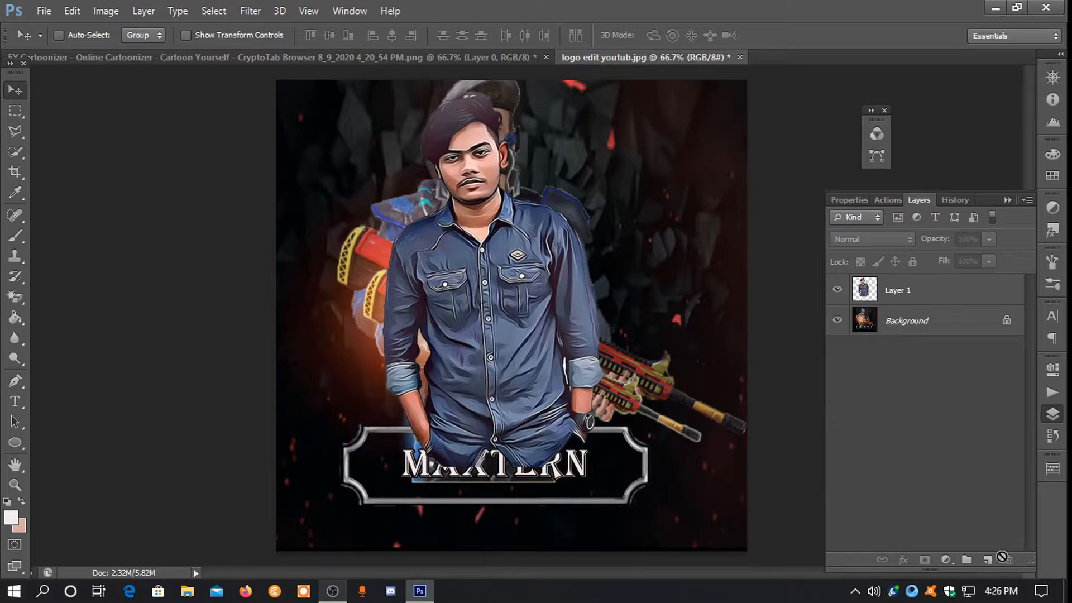
{"action": "left_click_drag", "start_coordinate": [961, 329], "coordinate": [985, 560]}
{"action": "right_click", "coordinate": [909, 330]}
{"action": "left_click", "coordinate": [917, 540]}
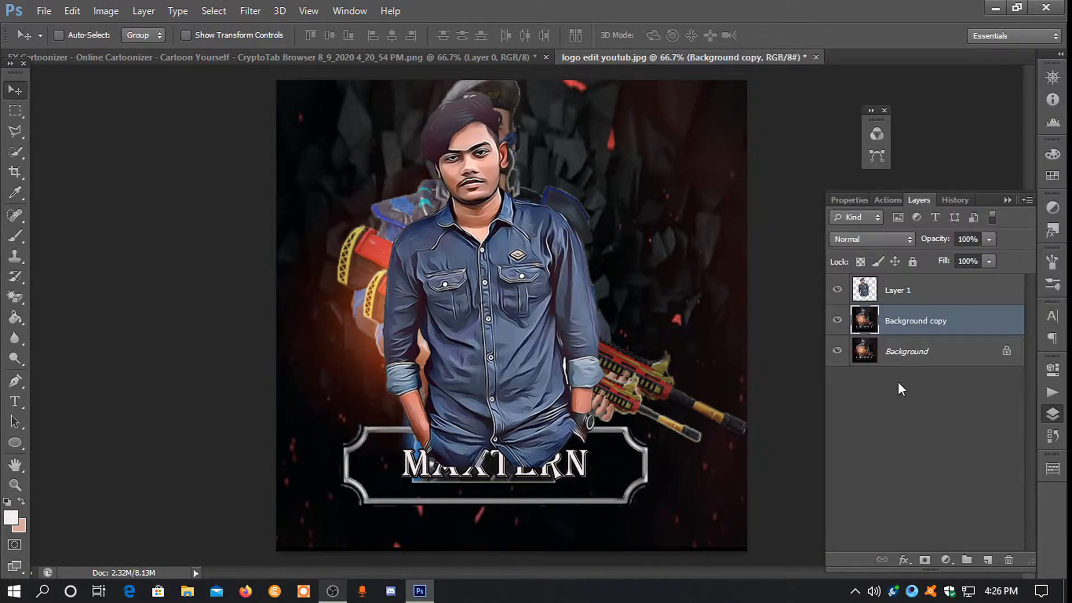
{"action": "left_click", "coordinate": [938, 291]}
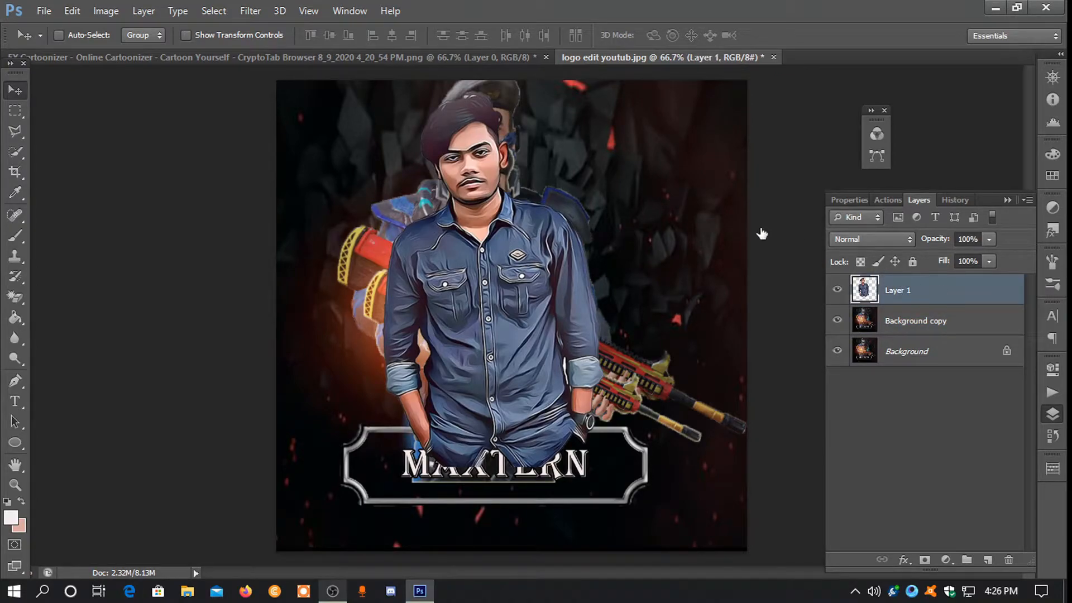
{"action": "double_click", "coordinate": [918, 290]}
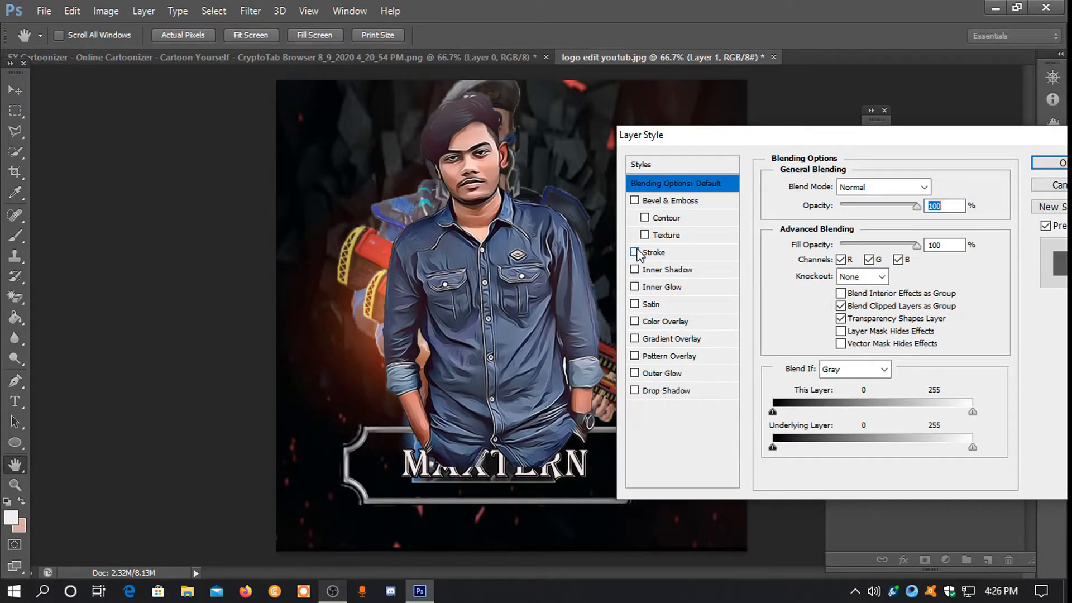
{"action": "left_click", "coordinate": [634, 287]}
{"action": "left_click", "coordinate": [634, 270]}
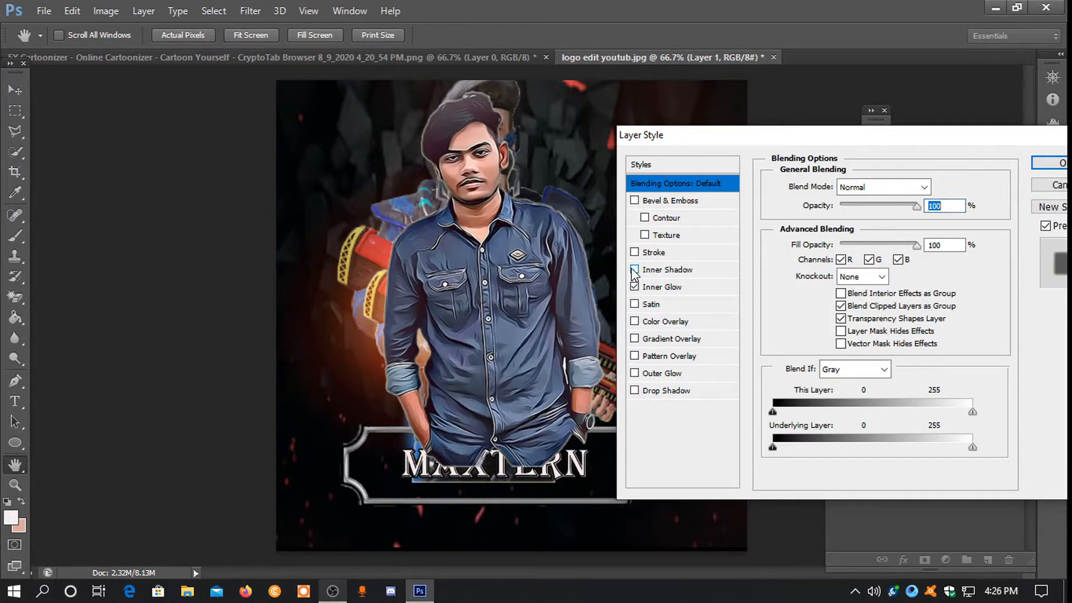
{"action": "left_click_drag", "start_coordinate": [980, 144], "coordinate": [813, 143]}
{"action": "left_click", "coordinate": [901, 183]}
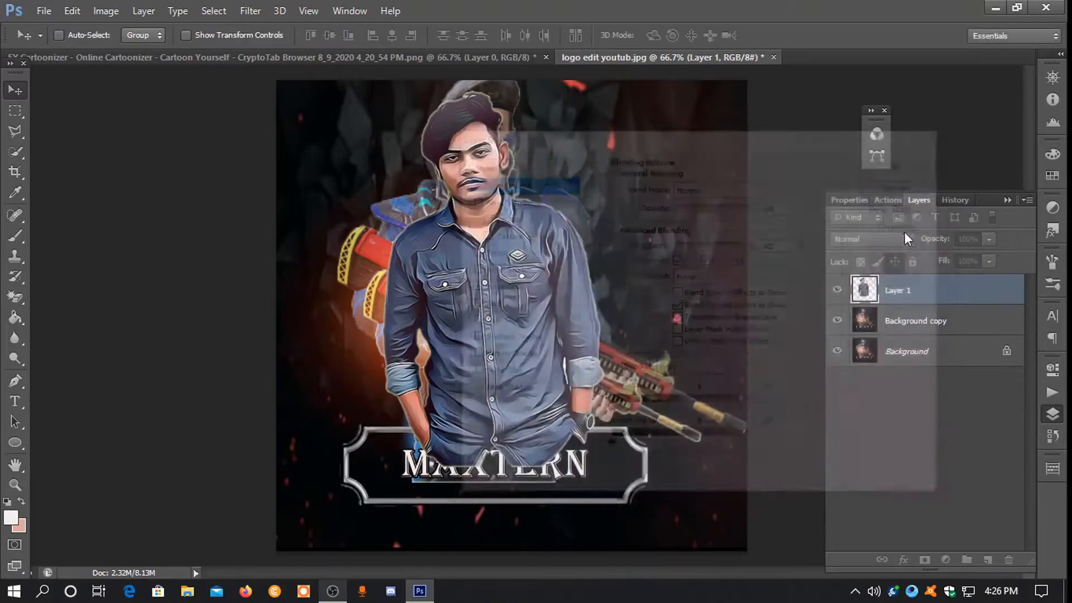
Apply a 2 px Tilt-Shift blur to Background copy, centring the sharp zone just below the MAXTERN nameplate.
{"action": "left_click", "coordinate": [905, 325]}
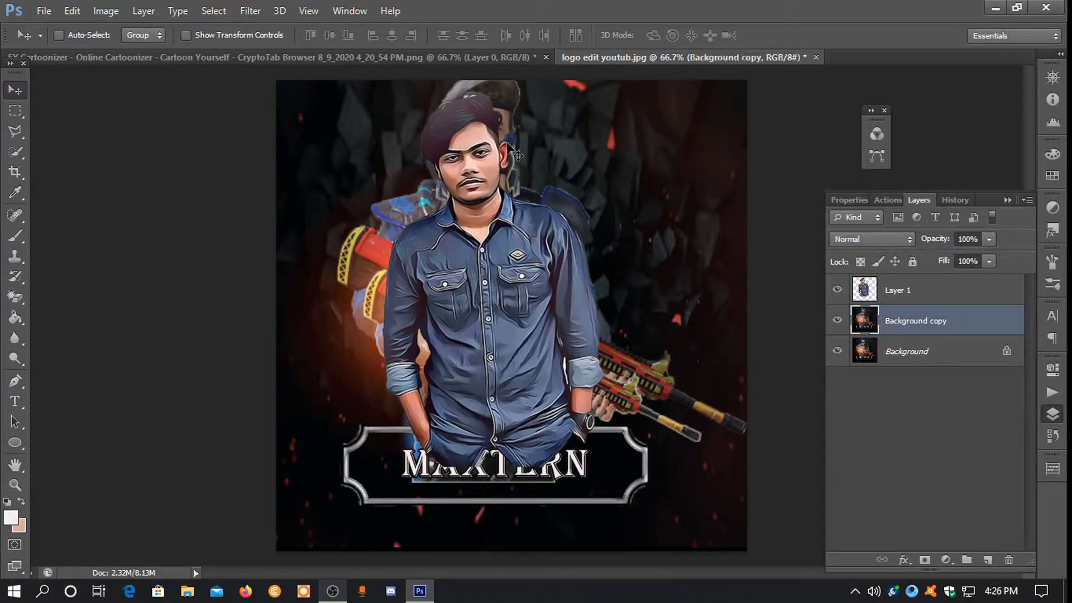
{"action": "left_click", "coordinate": [252, 11]}
{"action": "mouse_move", "coordinate": [296, 170]}
{"action": "left_click", "coordinate": [472, 198]}
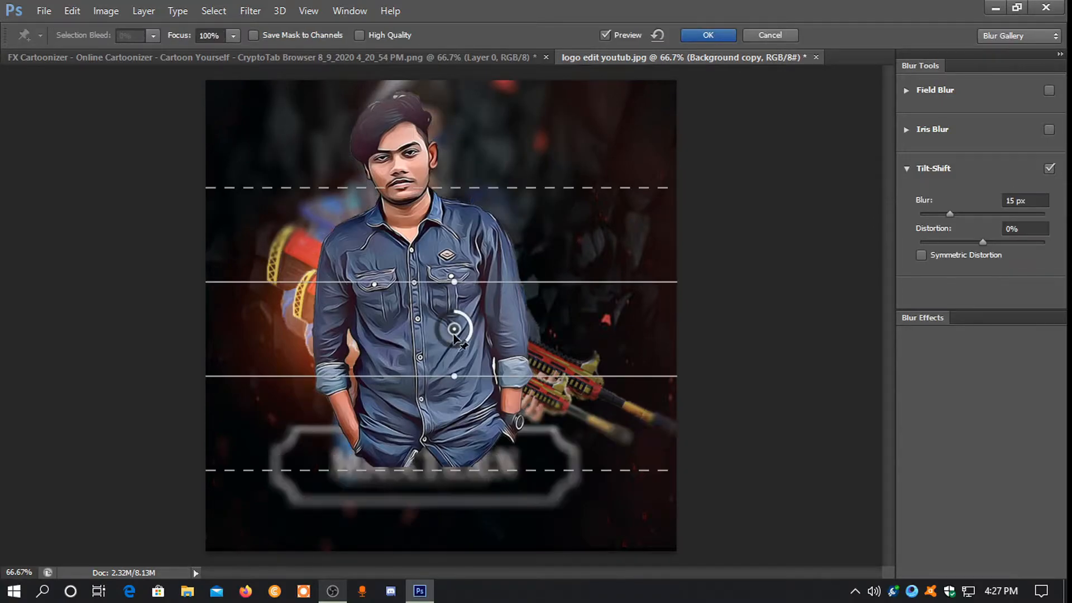
{"action": "left_click_drag", "start_coordinate": [469, 341], "coordinate": [461, 511]}
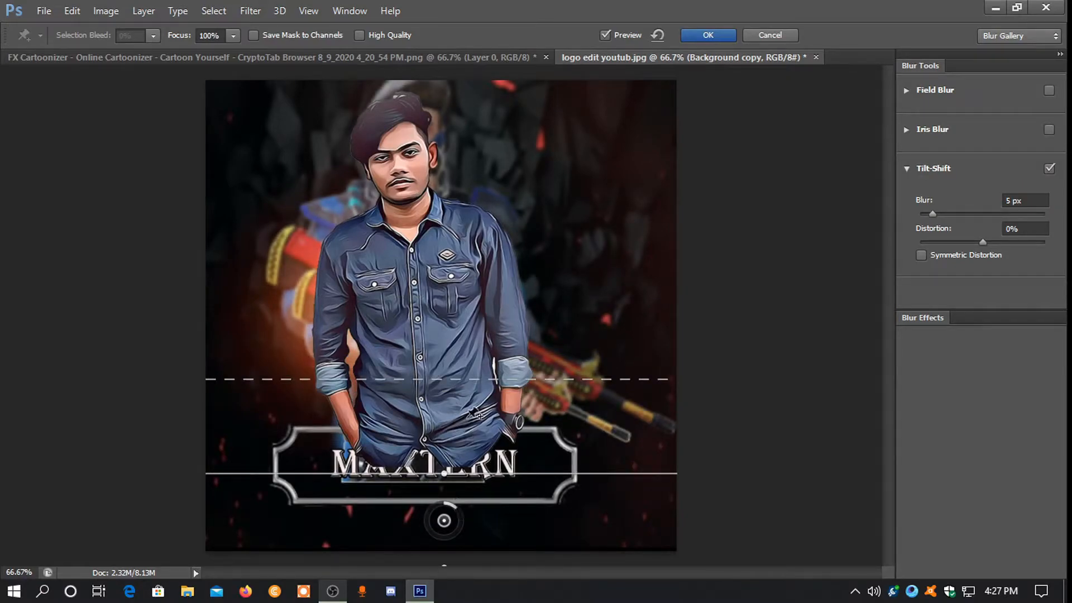
{"action": "left_click_drag", "start_coordinate": [444, 521], "coordinate": [444, 512]}
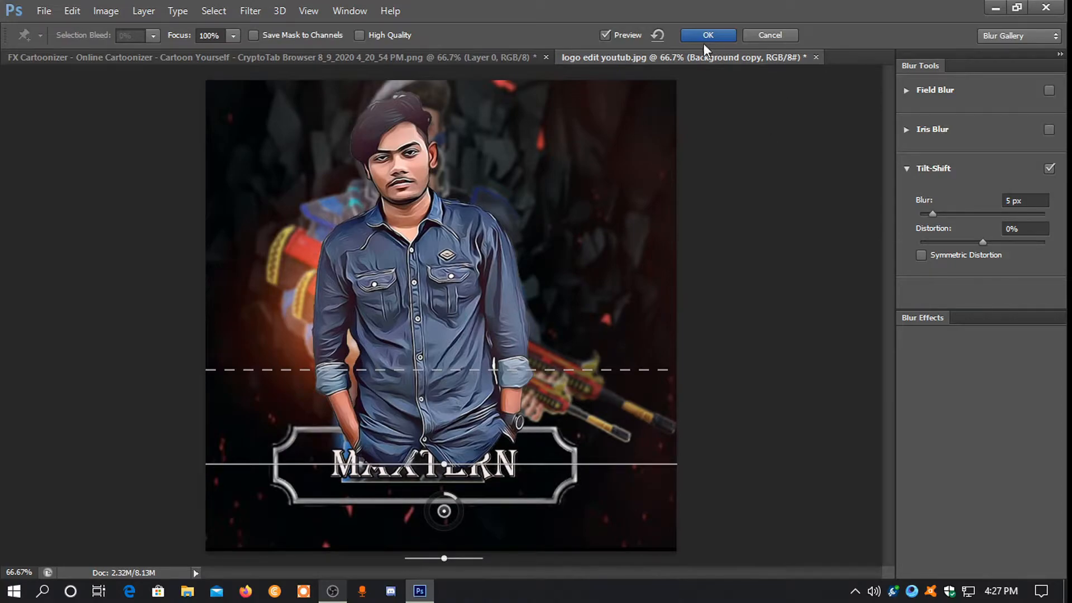
{"action": "left_click_drag", "start_coordinate": [454, 500], "coordinate": [452, 490]}
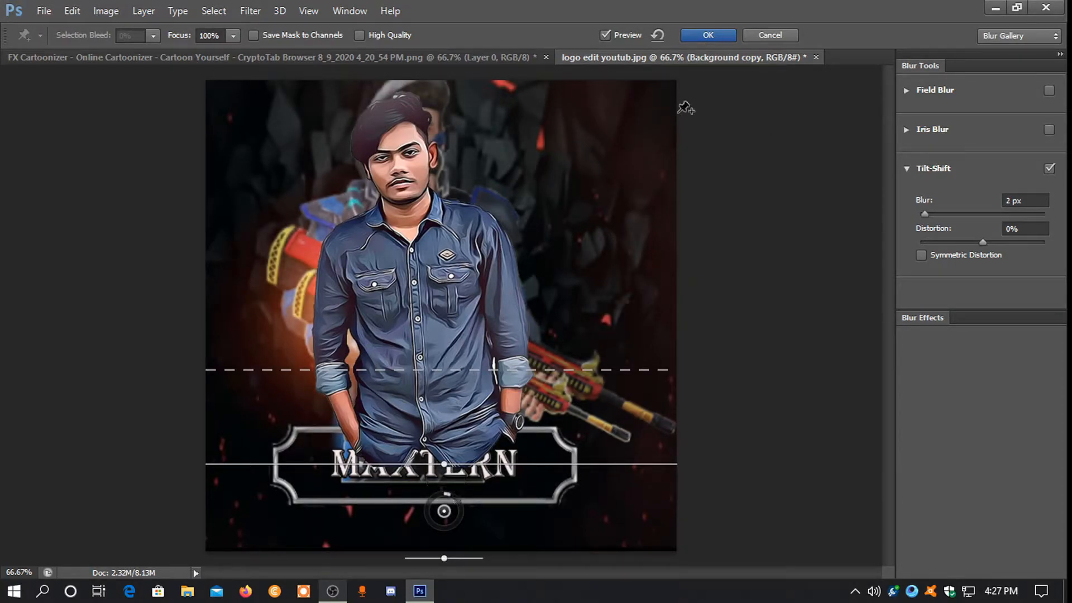
{"action": "left_click", "coordinate": [707, 36]}
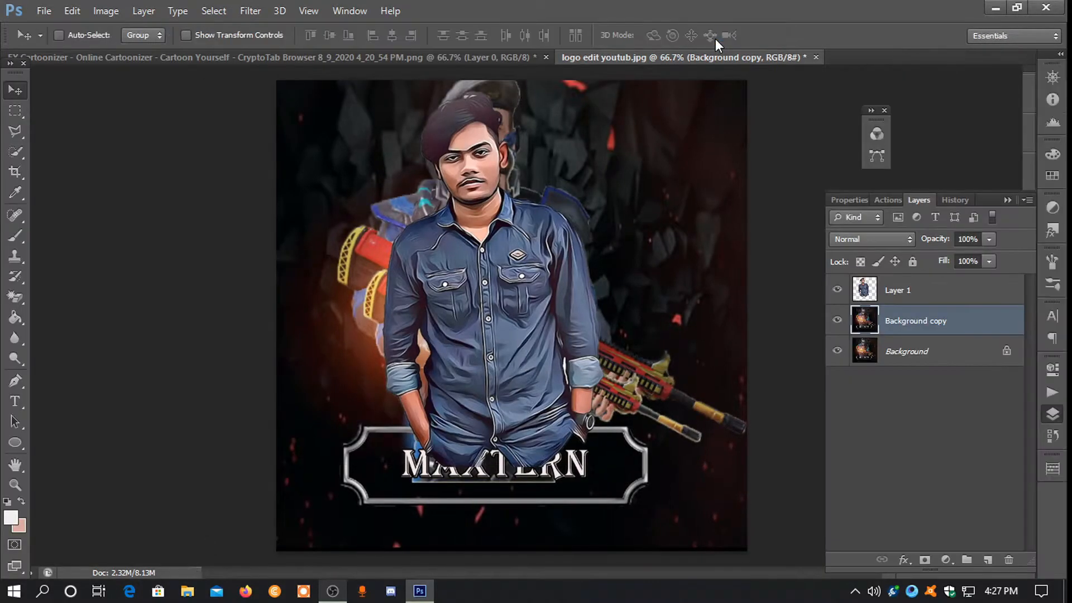
{"action": "left_click", "coordinate": [333, 595]}
{"action": "left_click", "coordinate": [865, 20]}
Set the foreground colour to the sampled near-black 030406 and paint over the MAXTERN text and nameplate on Background copy with the 90-size brush.
{"action": "left_click_drag", "start_coordinate": [510, 232], "coordinate": [509, 207]}
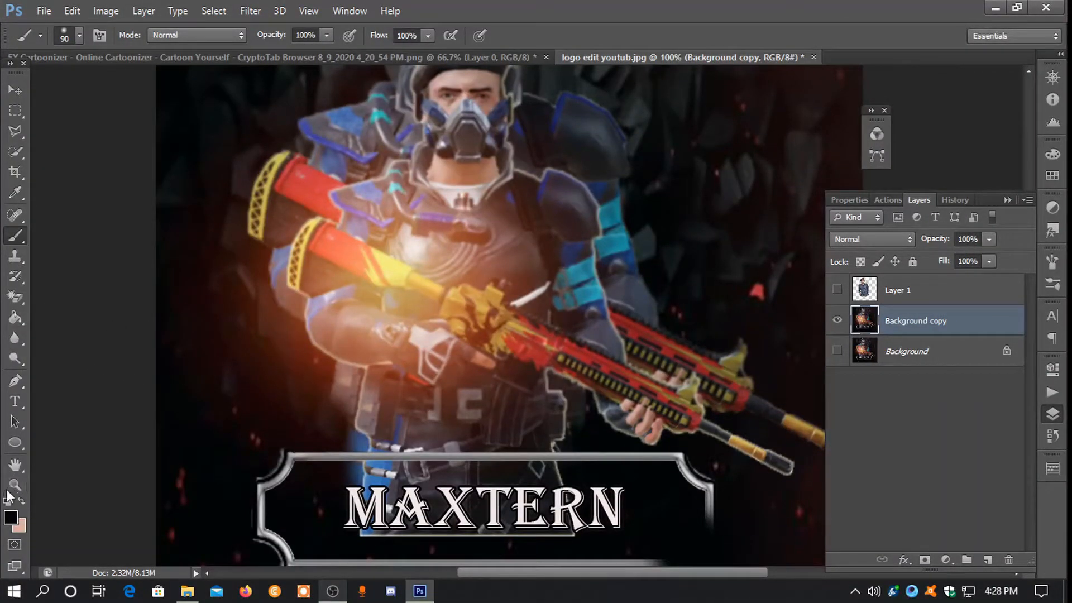
{"action": "left_click", "coordinate": [11, 517]}
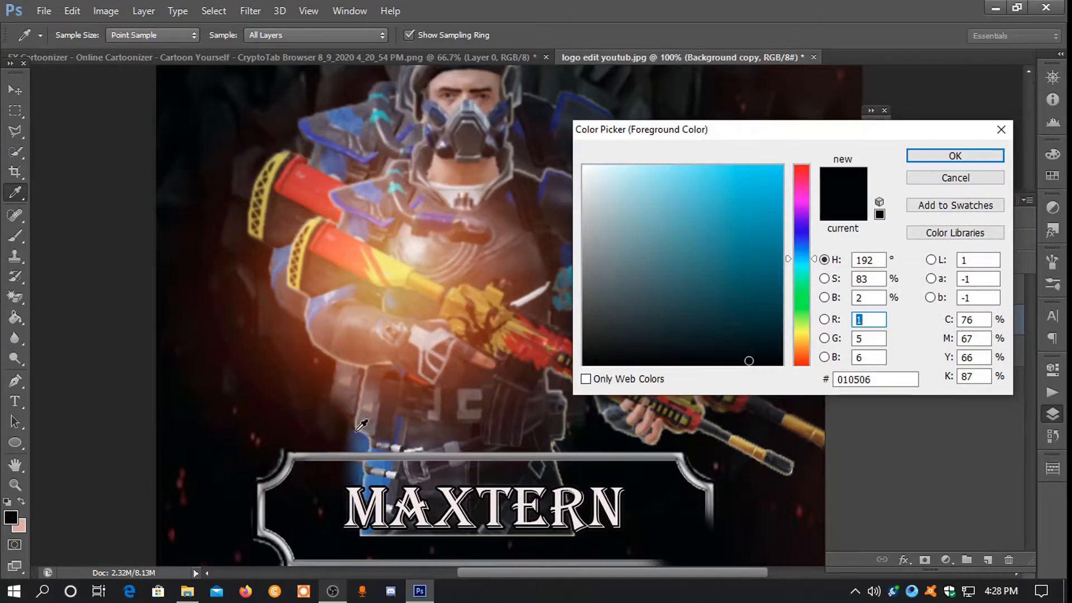
{"action": "left_click", "coordinate": [319, 506]}
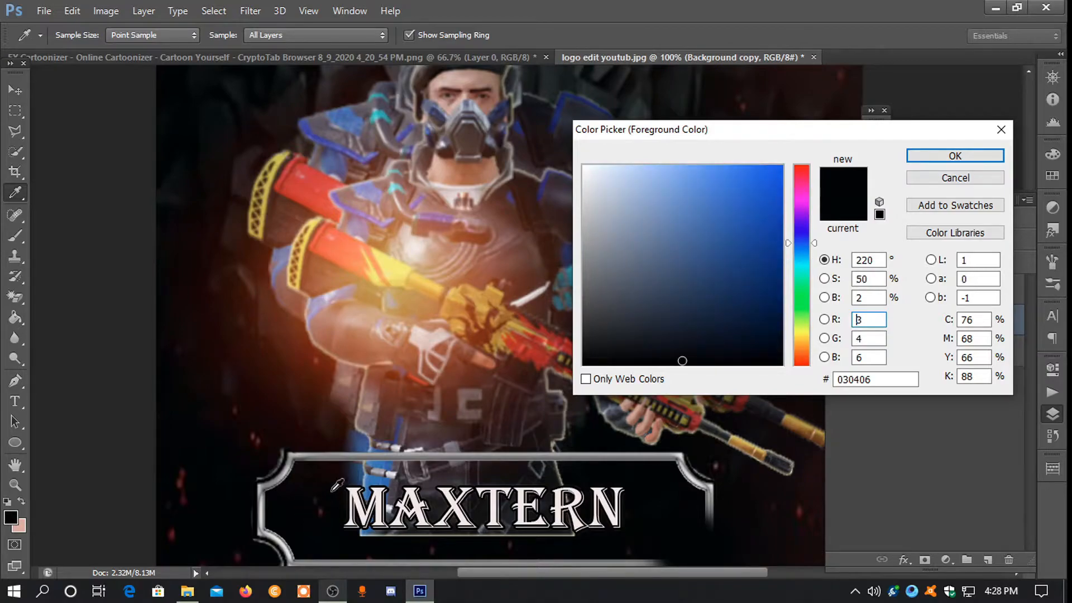
{"action": "left_click", "coordinate": [955, 156]}
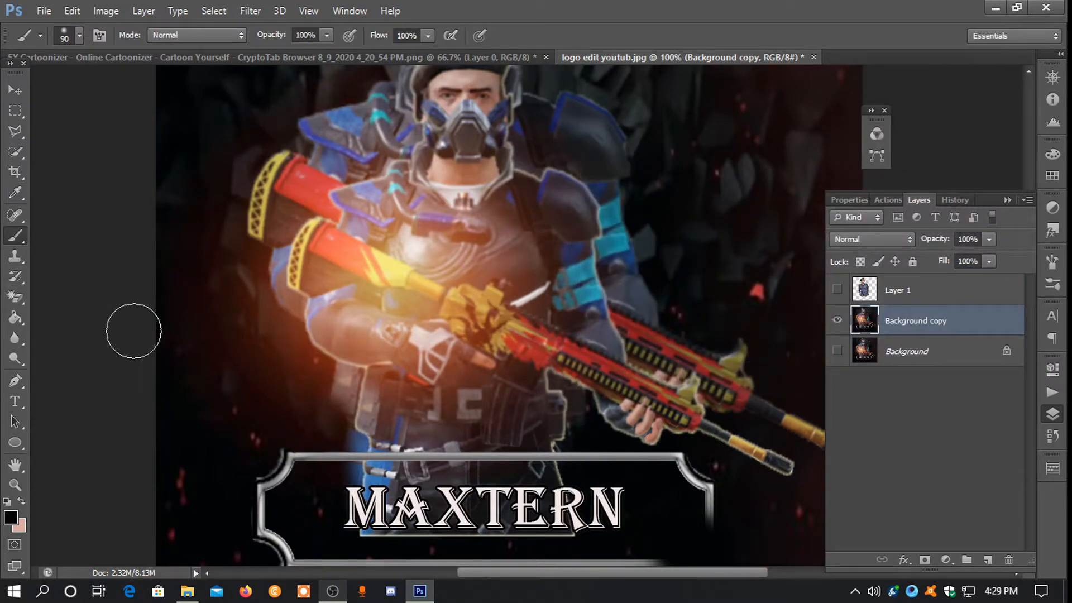
{"action": "left_click_drag", "start_coordinate": [524, 435], "coordinate": [490, 230]}
{"action": "mouse_move", "coordinate": [651, 418]}
{"action": "left_mouse_down"}
{"action": "mouse_move", "coordinate": [553, 417]}
{"action": "mouse_move", "coordinate": [531, 429]}
{"action": "mouse_move", "coordinate": [575, 421]}
{"action": "mouse_move", "coordinate": [357, 425]}
{"action": "mouse_move", "coordinate": [296, 418]}
{"action": "mouse_move", "coordinate": [271, 391]}
{"action": "mouse_move", "coordinate": [521, 405]}
{"action": "mouse_move", "coordinate": [592, 384]}
{"action": "mouse_move", "coordinate": [528, 372]}
{"action": "mouse_move", "coordinate": [570, 359]}
{"action": "mouse_move", "coordinate": [496, 349]}
{"action": "mouse_move", "coordinate": [483, 369]}
{"action": "mouse_move", "coordinate": [575, 366]}
{"action": "mouse_move", "coordinate": [456, 353]}
{"action": "mouse_move", "coordinate": [405, 361]}
{"action": "mouse_move", "coordinate": [460, 386]}
{"action": "mouse_move", "coordinate": [328, 357]}
{"action": "mouse_move", "coordinate": [342, 371]}
{"action": "mouse_move", "coordinate": [615, 385]}
{"action": "mouse_move", "coordinate": [689, 353]}
{"action": "mouse_move", "coordinate": [658, 357]}
{"action": "mouse_move", "coordinate": [666, 346]}
{"action": "mouse_move", "coordinate": [646, 359]}
{"action": "mouse_move", "coordinate": [658, 359]}
{"action": "mouse_move", "coordinate": [660, 375]}
{"action": "mouse_move", "coordinate": [462, 422]}
{"action": "mouse_move", "coordinate": [249, 387]}
{"action": "mouse_move", "coordinate": [231, 366]}
{"action": "mouse_move", "coordinate": [253, 399]}
{"action": "mouse_move", "coordinate": [231, 385]}
{"action": "mouse_move", "coordinate": [232, 350]}
{"action": "mouse_move", "coordinate": [235, 339]}
{"action": "mouse_move", "coordinate": [310, 415]}
{"action": "mouse_move", "coordinate": [388, 414]}
{"action": "mouse_move", "coordinate": [629, 363]}
{"action": "mouse_move", "coordinate": [664, 339]}
{"action": "mouse_move", "coordinate": [650, 352]}
{"action": "mouse_move", "coordinate": [249, 328]}
{"action": "left_mouse_up"}
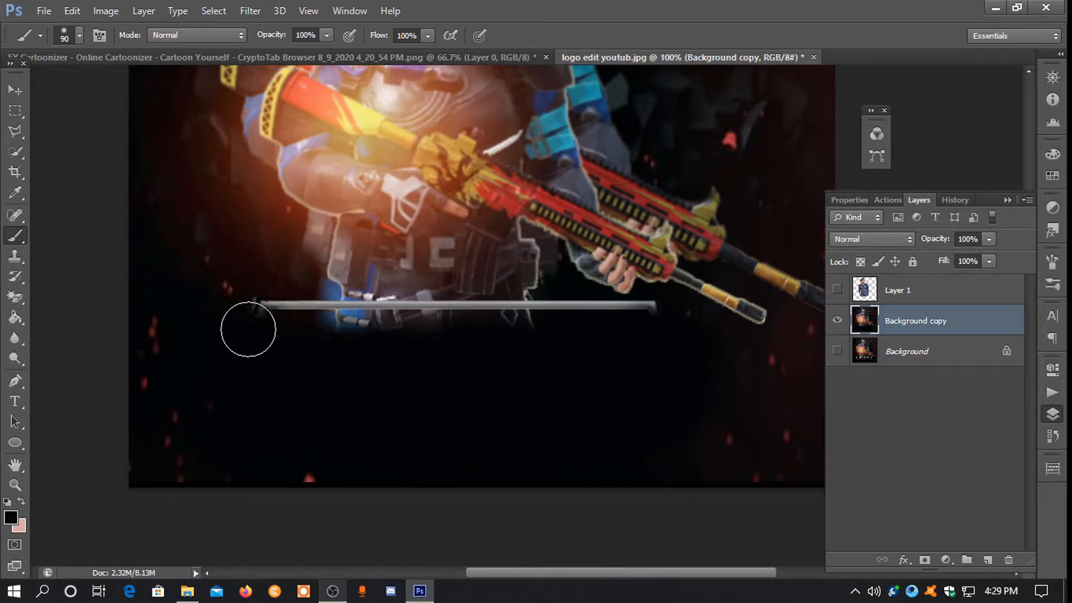
Show Layer 1 again and nudge the man slightly right with Free Transform, to X -31.5 px, Y 263.5 px.
{"action": "key", "text": "ctrl+minus"}
{"action": "key", "text": "ctrl+minus"}
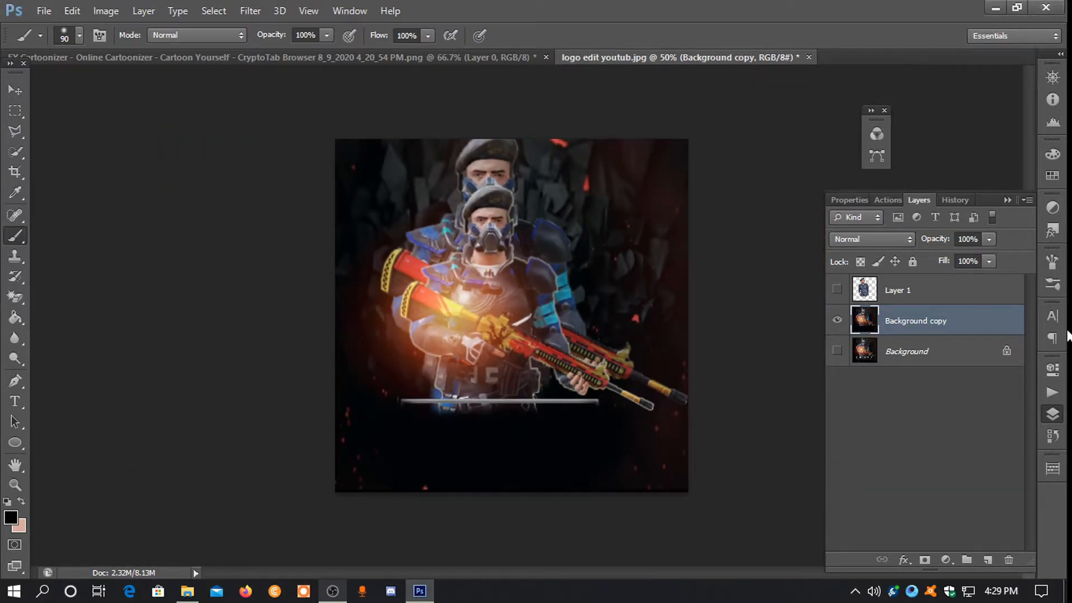
{"action": "left_click", "coordinate": [836, 290]}
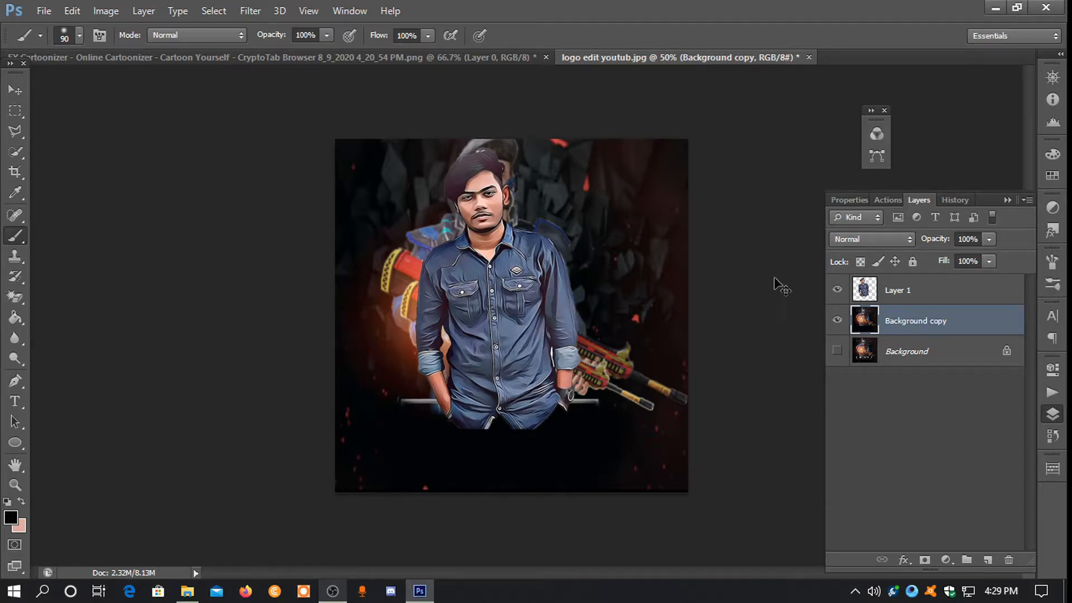
{"action": "key", "text": "ctrl+t"}
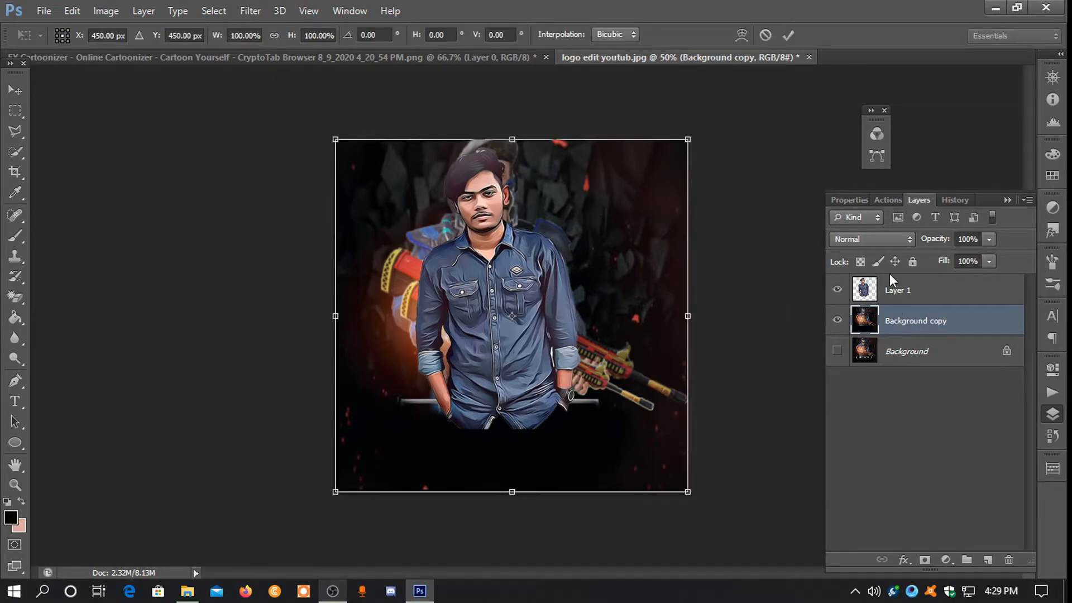
{"action": "left_click", "coordinate": [788, 35]}
{"action": "left_click", "coordinate": [915, 291]}
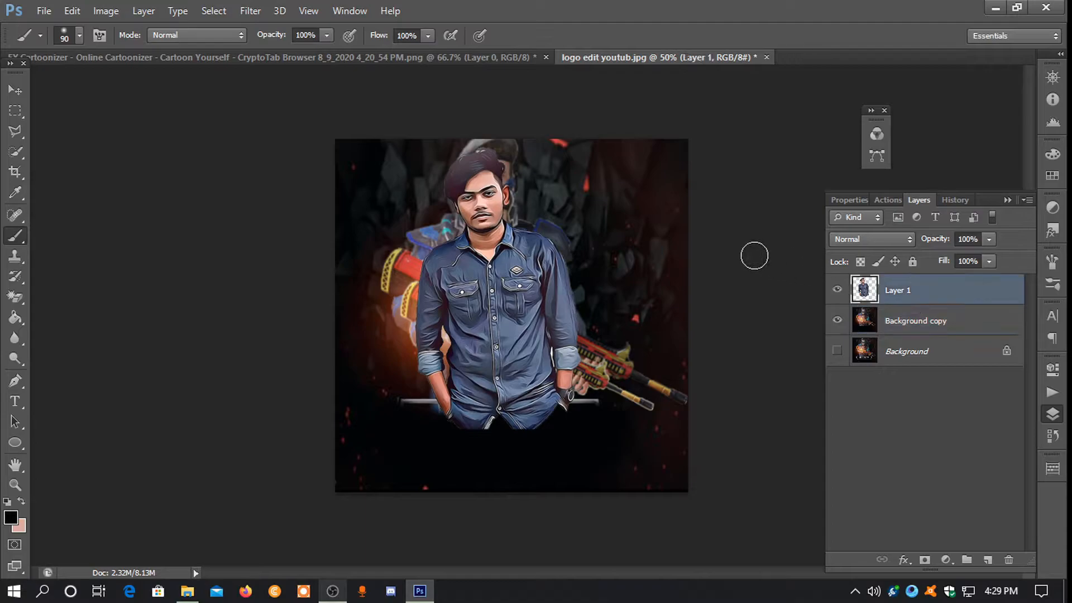
{"action": "key", "text": "ctrl+t"}
{"action": "left_click_drag", "start_coordinate": [516, 324], "coordinate": [521, 324]}
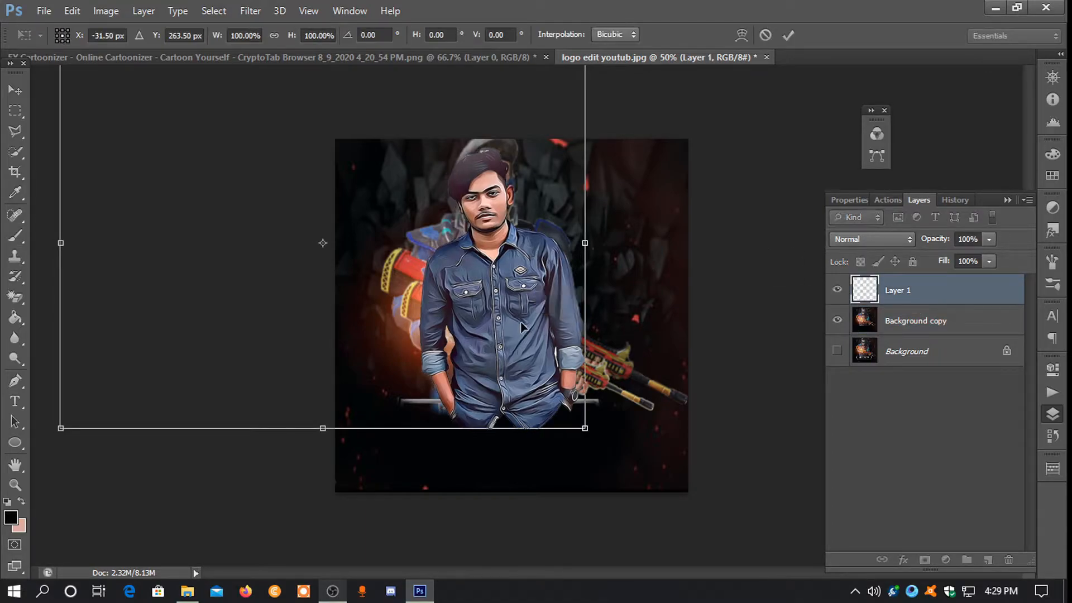
{"action": "left_click", "coordinate": [787, 35]}
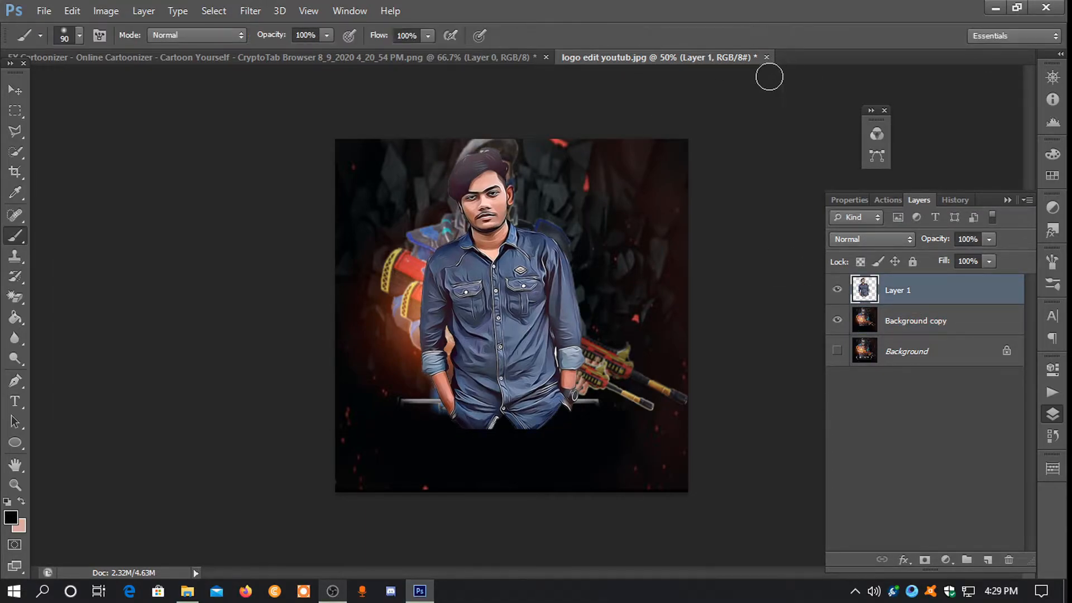
Set the foreground colour to the skin tone e7ae9b sampled from the man's face and reduce the brush size to 7.
{"action": "key", "text": "ctrl+plus"}
{"action": "key", "text": "ctrl+plus"}
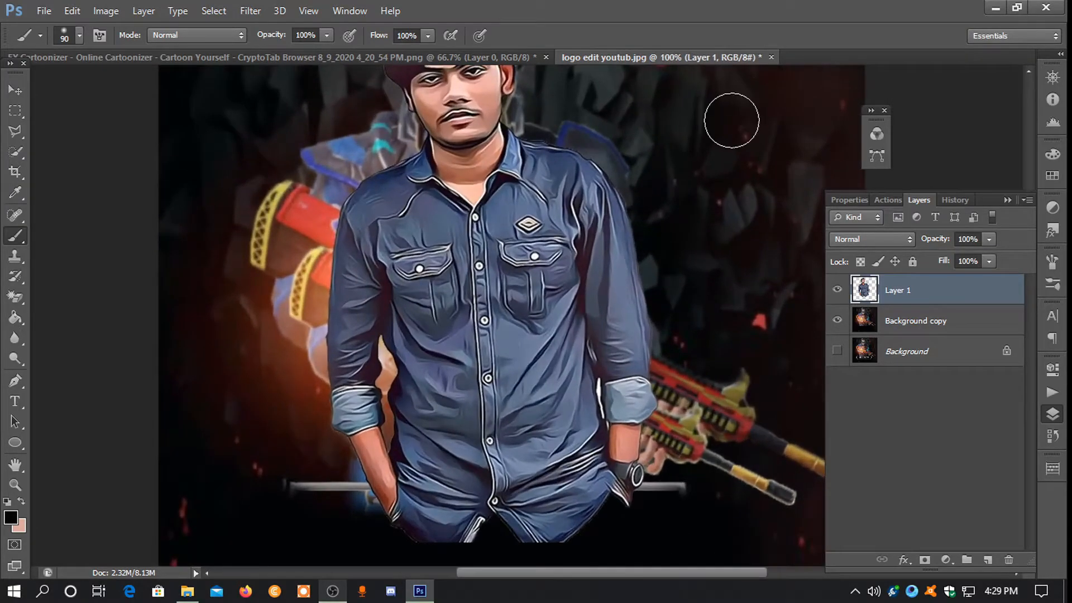
{"action": "left_click_drag", "start_coordinate": [511, 215], "coordinate": [518, 282]}
{"action": "key", "text": "ctrl+plus"}
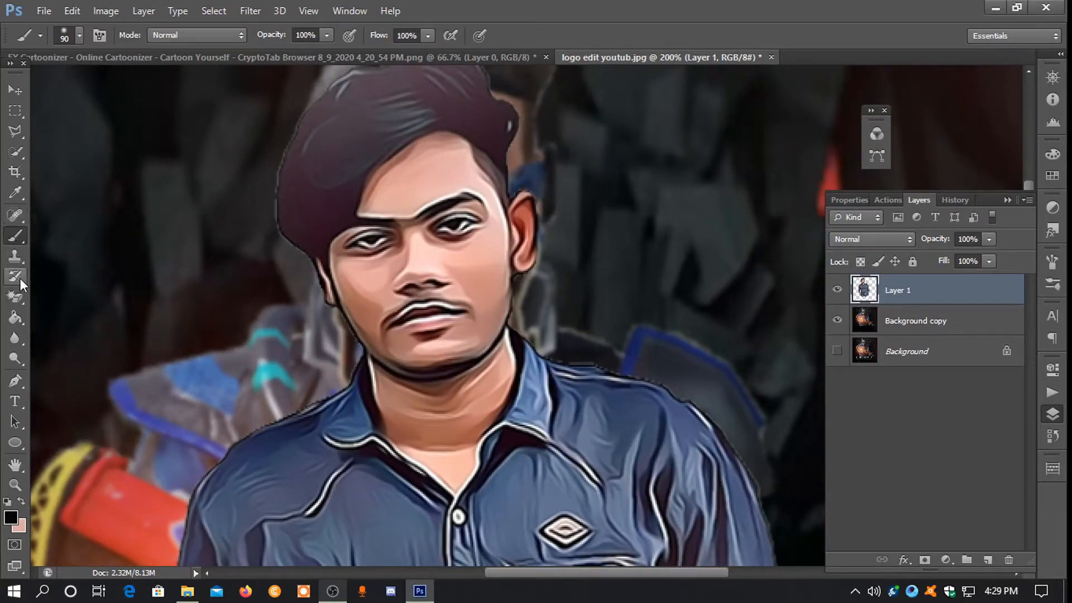
{"action": "left_click", "coordinate": [12, 519]}
{"action": "left_click", "coordinate": [390, 263]}
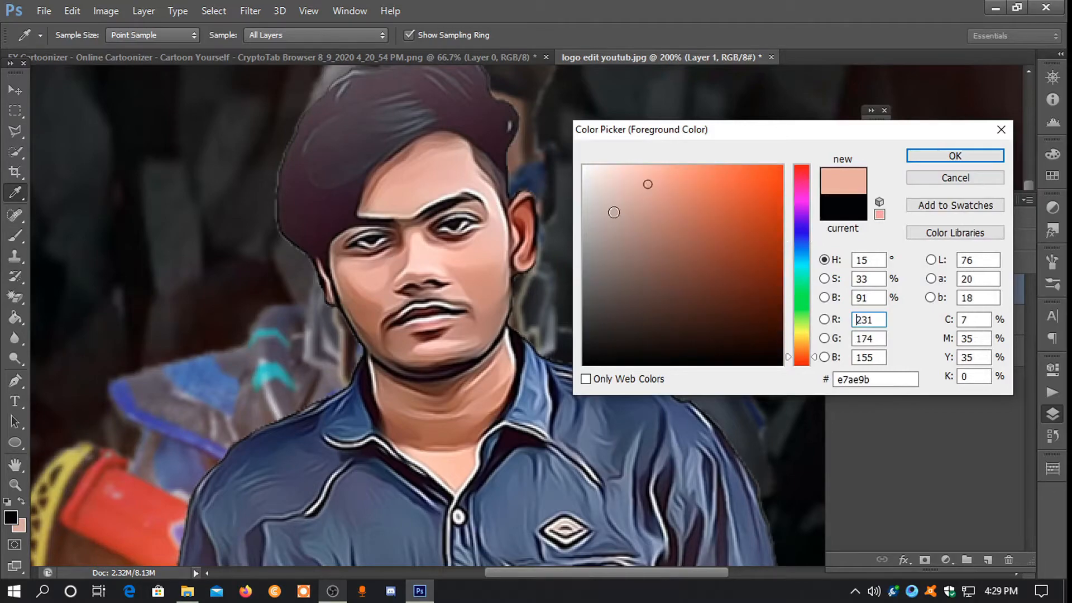
{"action": "left_click", "coordinate": [908, 159]}
{"action": "key", "text": "bracketleft"}
{"action": "key", "text": "bracketleft"}
{"action": "key", "text": "bracketleft"}
{"action": "key", "text": "bracketleft"}
{"action": "key", "text": "bracketleft"}
{"action": "key", "text": "bracketleft"}
{"action": "key", "text": "bracketleft"}
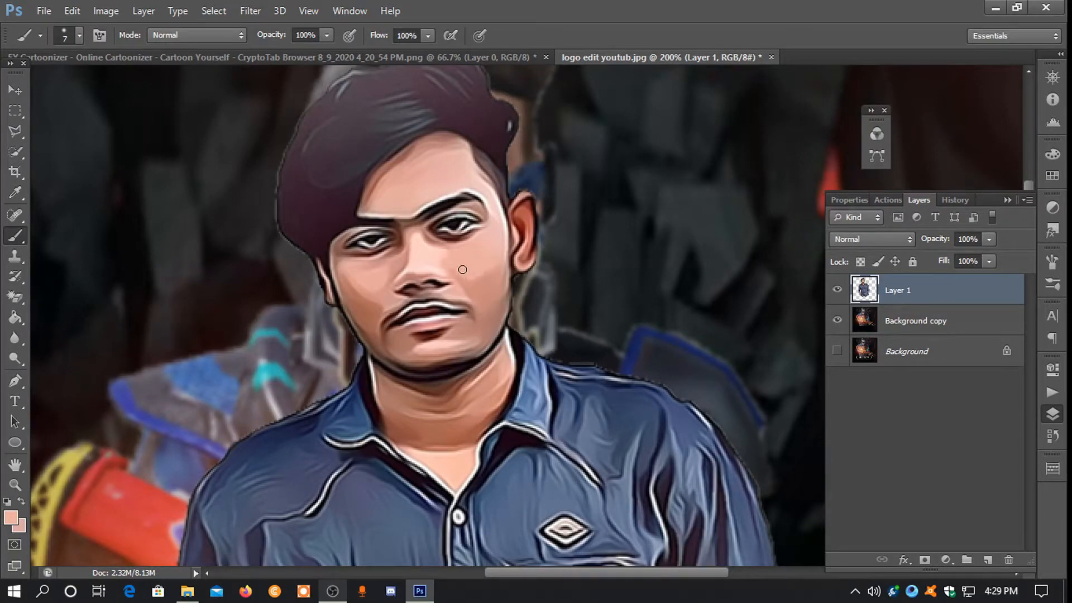
Paint over the shading on both of the man's cheeks on Layer 1 with the skin tone.
{"action": "key", "text": "ctrl+plus"}
{"action": "key", "text": "ctrl+plus"}
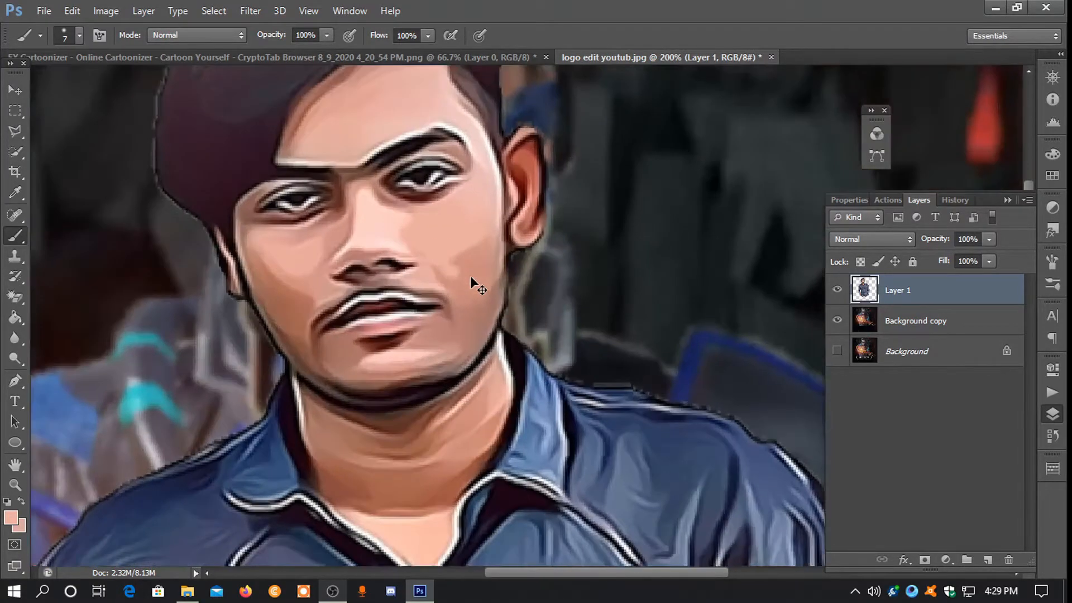
{"action": "right_click", "coordinate": [471, 276]}
{"action": "mouse_move", "coordinate": [454, 228]}
{"action": "left_mouse_down"}
{"action": "mouse_move", "coordinate": [472, 253]}
{"action": "mouse_move", "coordinate": [483, 209]}
{"action": "mouse_move", "coordinate": [490, 245]}
{"action": "mouse_move", "coordinate": [472, 269]}
{"action": "mouse_move", "coordinate": [469, 258]}
{"action": "mouse_move", "coordinate": [446, 271]}
{"action": "mouse_move", "coordinate": [441, 243]}
{"action": "mouse_move", "coordinate": [411, 257]}
{"action": "mouse_move", "coordinate": [426, 271]}
{"action": "mouse_move", "coordinate": [443, 252]}
{"action": "mouse_move", "coordinate": [440, 289]}
{"action": "mouse_move", "coordinate": [457, 274]}
{"action": "left_mouse_up"}
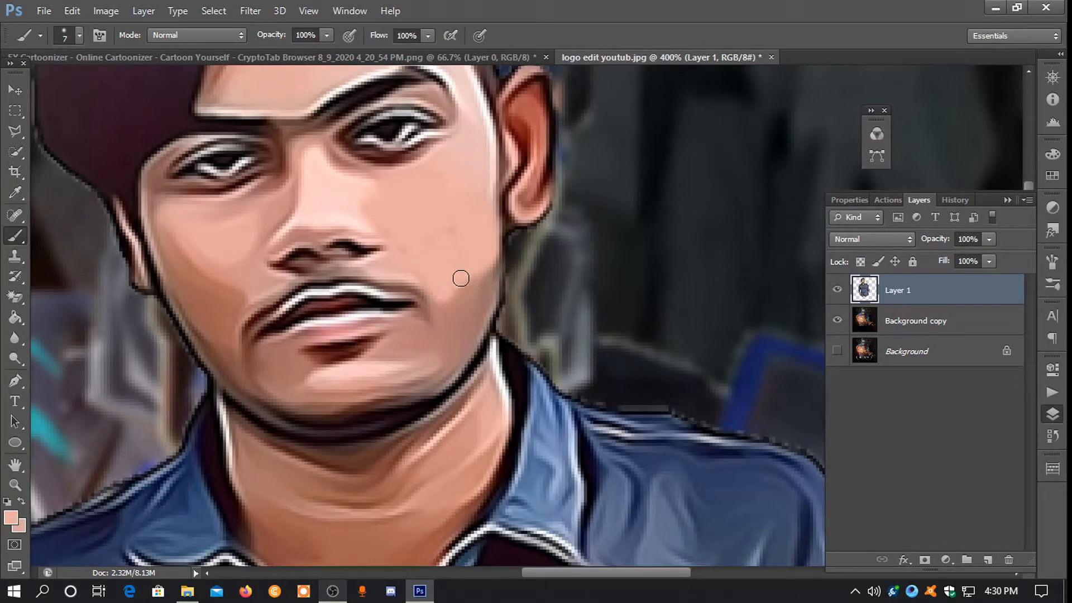
{"action": "left_click_drag", "start_coordinate": [427, 235], "coordinate": [593, 307]}
{"action": "mouse_move", "coordinate": [463, 311]}
{"action": "left_mouse_down"}
{"action": "mouse_move", "coordinate": [487, 295]}
{"action": "mouse_move", "coordinate": [502, 294]}
{"action": "mouse_move", "coordinate": [485, 318]}
{"action": "mouse_move", "coordinate": [478, 309]}
{"action": "mouse_move", "coordinate": [493, 290]}
{"action": "mouse_move", "coordinate": [449, 319]}
{"action": "mouse_move", "coordinate": [427, 314]}
{"action": "mouse_move", "coordinate": [484, 291]}
{"action": "left_mouse_up"}
{"action": "mouse_move", "coordinate": [419, 318]}
{"action": "left_mouse_down"}
{"action": "mouse_move", "coordinate": [381, 303]}
{"action": "mouse_move", "coordinate": [408, 317]}
{"action": "mouse_move", "coordinate": [385, 307]}
{"action": "mouse_move", "coordinate": [401, 329]}
{"action": "mouse_move", "coordinate": [396, 337]}
{"action": "mouse_move", "coordinate": [387, 325]}
{"action": "mouse_move", "coordinate": [392, 345]}
{"action": "mouse_move", "coordinate": [424, 386]}
{"action": "mouse_move", "coordinate": [445, 394]}
{"action": "mouse_move", "coordinate": [430, 372]}
{"action": "mouse_move", "coordinate": [454, 364]}
{"action": "mouse_move", "coordinate": [475, 334]}
{"action": "mouse_move", "coordinate": [464, 376]}
{"action": "mouse_move", "coordinate": [480, 385]}
{"action": "mouse_move", "coordinate": [439, 381]}
{"action": "mouse_move", "coordinate": [404, 350]}
{"action": "mouse_move", "coordinate": [400, 360]}
{"action": "mouse_move", "coordinate": [383, 350]}
{"action": "mouse_move", "coordinate": [421, 397]}
{"action": "mouse_move", "coordinate": [408, 391]}
{"action": "mouse_move", "coordinate": [464, 400]}
{"action": "mouse_move", "coordinate": [401, 400]}
{"action": "mouse_move", "coordinate": [407, 409]}
{"action": "mouse_move", "coordinate": [453, 416]}
{"action": "mouse_move", "coordinate": [397, 396]}
{"action": "mouse_move", "coordinate": [372, 313]}
{"action": "left_mouse_up"}
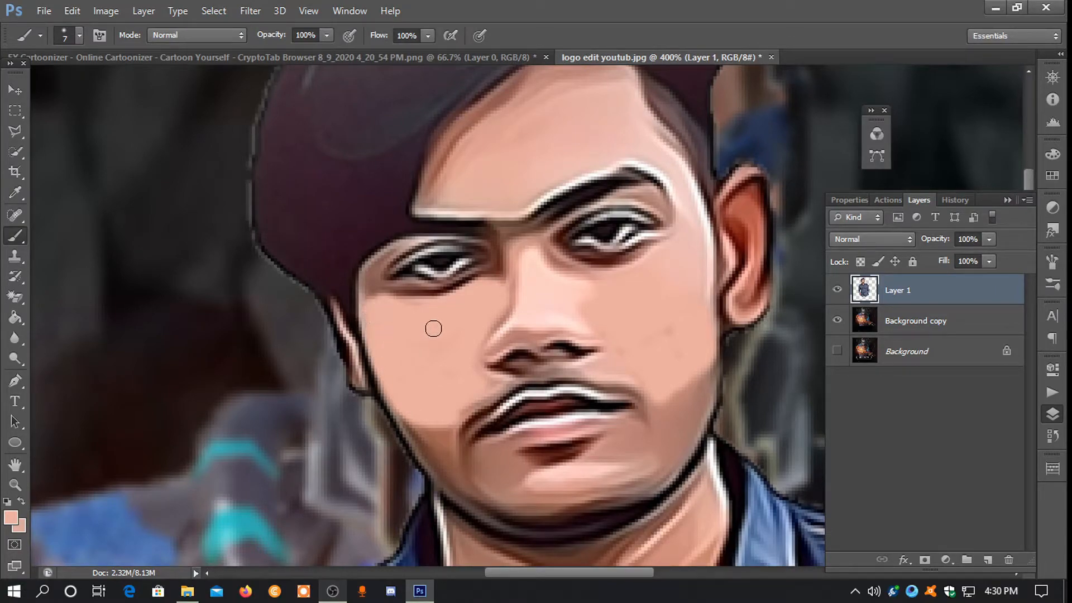
Start painting the man's forehead with the skin tone and undo the stray stroke over the hair at the temple.
{"action": "left_click_drag", "start_coordinate": [519, 191], "coordinate": [433, 275]}
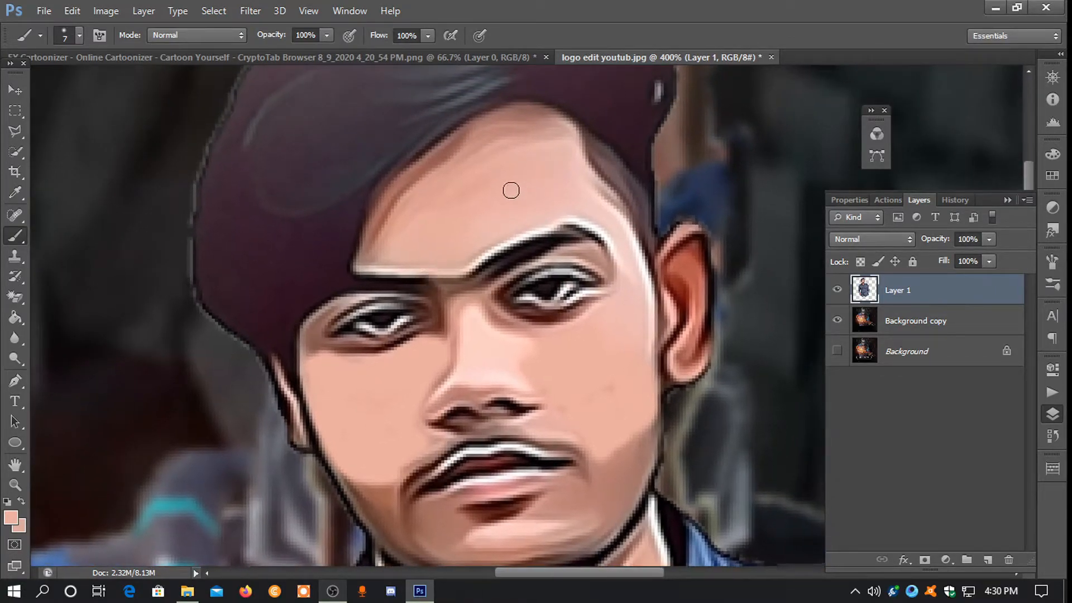
{"action": "left_click_drag", "start_coordinate": [464, 179], "coordinate": [451, 187]}
{"action": "left_click_drag", "start_coordinate": [400, 224], "coordinate": [409, 215]}
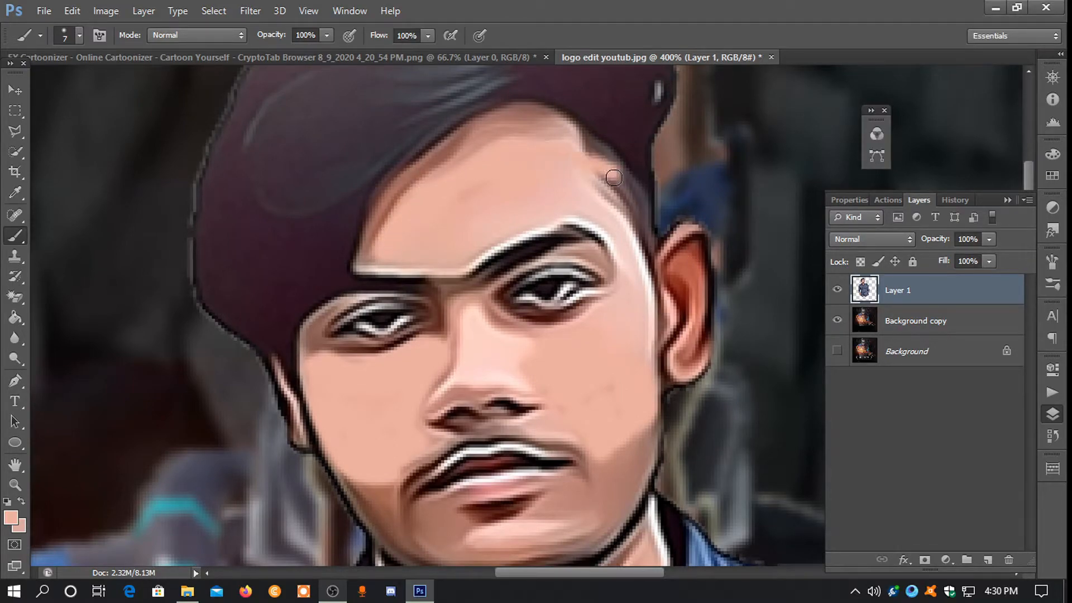
{"action": "left_click_drag", "start_coordinate": [918, 200], "coordinate": [940, 204]}
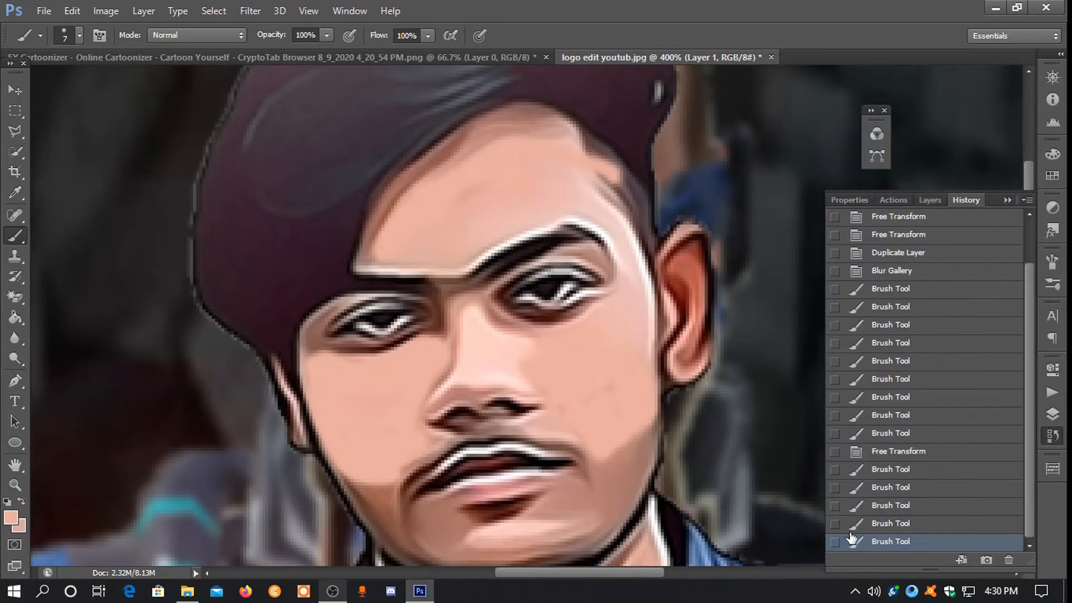
{"action": "key", "text": "ctrl+z"}
{"action": "left_click", "coordinate": [929, 202]}
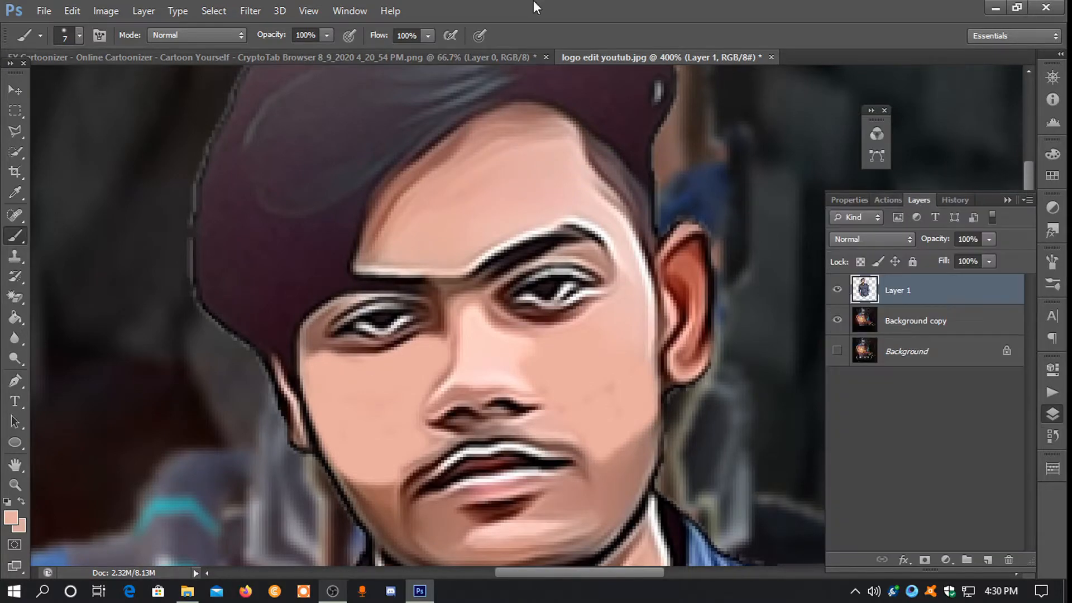
Paint the rest of the forehead up to the hairline in the flat skin tone.
{"action": "mouse_move", "coordinate": [596, 208]}
{"action": "left_mouse_down"}
{"action": "mouse_move", "coordinate": [507, 273]}
{"action": "mouse_move", "coordinate": [523, 263]}
{"action": "left_mouse_up"}
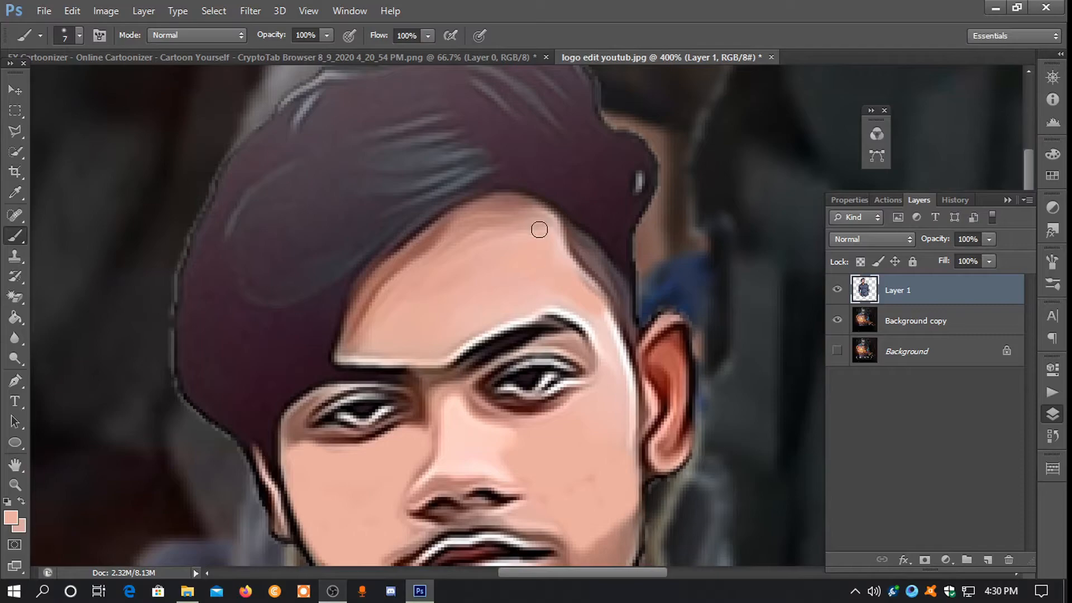
{"action": "mouse_move", "coordinate": [491, 242]}
{"action": "left_mouse_down"}
{"action": "mouse_move", "coordinate": [538, 209]}
{"action": "mouse_move", "coordinate": [480, 235]}
{"action": "mouse_move", "coordinate": [440, 280]}
{"action": "mouse_move", "coordinate": [515, 208]}
{"action": "mouse_move", "coordinate": [480, 212]}
{"action": "mouse_move", "coordinate": [411, 252]}
{"action": "mouse_move", "coordinate": [362, 302]}
{"action": "mouse_move", "coordinate": [351, 343]}
{"action": "mouse_move", "coordinate": [381, 304]}
{"action": "mouse_move", "coordinate": [478, 250]}
{"action": "mouse_move", "coordinate": [463, 277]}
{"action": "left_mouse_up"}
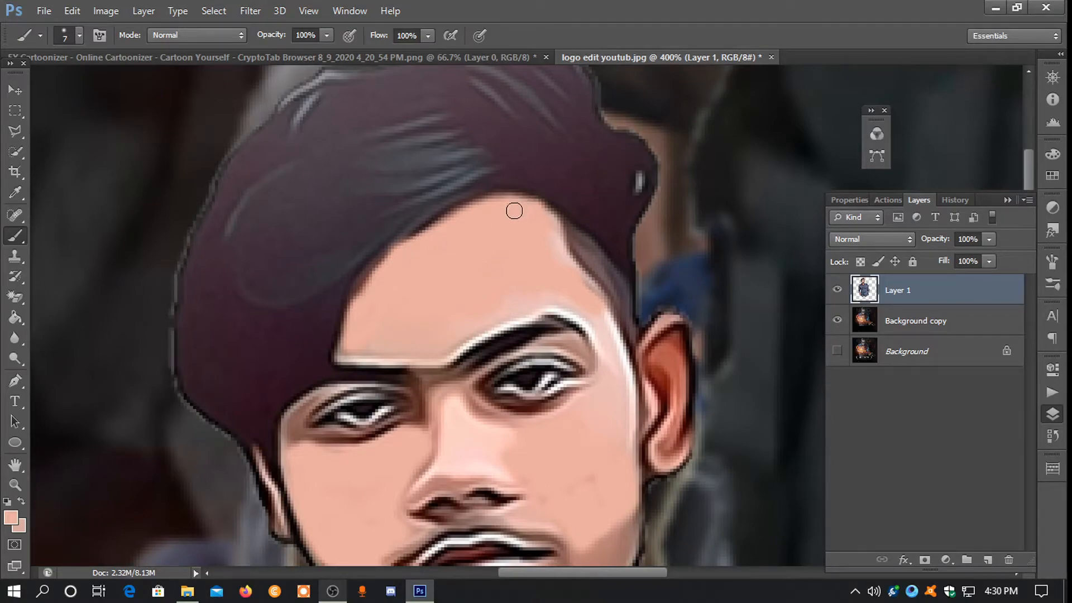
{"action": "left_click_drag", "start_coordinate": [591, 340], "coordinate": [602, 239]}
{"action": "left_click_drag", "start_coordinate": [552, 322], "coordinate": [547, 233]}
{"action": "scroll", "coordinate": [545, 232], "scroll_direction": "down", "scroll_amount": 6}
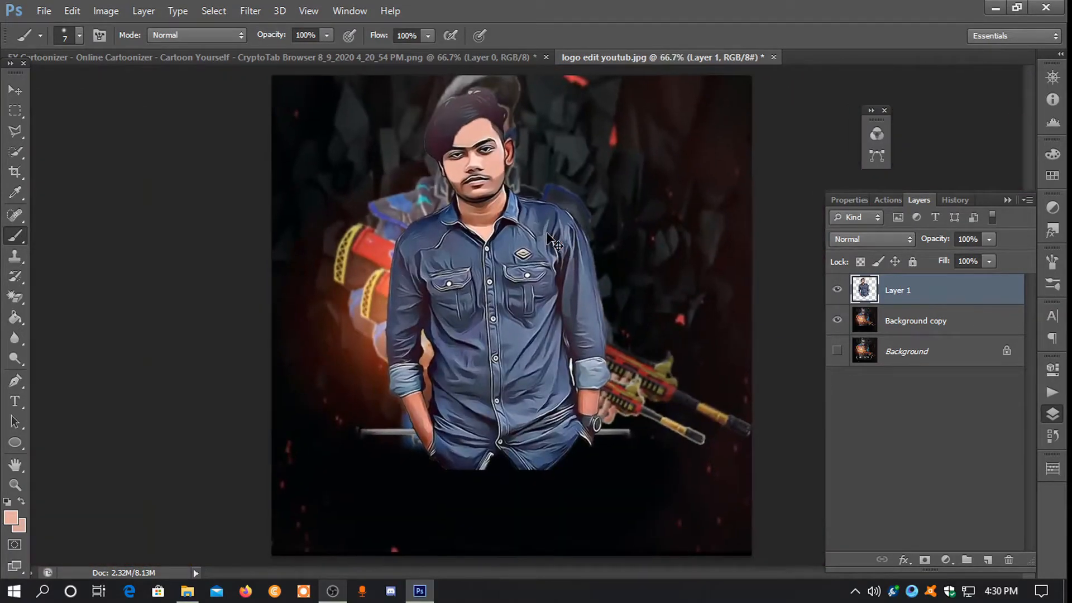
Paint the man's neck down to the collar in the skin tone, using brush size 30 for the bulk and size 8 near the edges.
{"action": "scroll", "coordinate": [548, 235], "scroll_direction": "up", "scroll_amount": 4}
{"action": "mouse_move", "coordinate": [521, 239]}
{"action": "left_mouse_down"}
{"action": "mouse_move", "coordinate": [485, 374]}
{"action": "mouse_move", "coordinate": [451, 315]}
{"action": "left_mouse_up"}
{"action": "mouse_move", "coordinate": [540, 334]}
{"action": "left_mouse_down"}
{"action": "mouse_move", "coordinate": [493, 425]}
{"action": "mouse_move", "coordinate": [529, 390]}
{"action": "left_mouse_up"}
{"action": "right_click", "coordinate": [529, 390]}
{"action": "type", "text": "30"}
{"action": "key", "text": "Return"}
{"action": "mouse_move", "coordinate": [465, 441]}
{"action": "left_mouse_down"}
{"action": "mouse_move", "coordinate": [491, 424]}
{"action": "mouse_move", "coordinate": [466, 446]}
{"action": "mouse_move", "coordinate": [404, 429]}
{"action": "mouse_move", "coordinate": [423, 445]}
{"action": "mouse_move", "coordinate": [388, 414]}
{"action": "mouse_move", "coordinate": [419, 410]}
{"action": "mouse_move", "coordinate": [371, 378]}
{"action": "mouse_move", "coordinate": [468, 393]}
{"action": "mouse_move", "coordinate": [477, 381]}
{"action": "mouse_move", "coordinate": [468, 382]}
{"action": "mouse_move", "coordinate": [521, 368]}
{"action": "mouse_move", "coordinate": [542, 347]}
{"action": "mouse_move", "coordinate": [509, 362]}
{"action": "mouse_move", "coordinate": [549, 338]}
{"action": "mouse_move", "coordinate": [527, 404]}
{"action": "mouse_move", "coordinate": [507, 420]}
{"action": "mouse_move", "coordinate": [523, 405]}
{"action": "mouse_move", "coordinate": [380, 413]}
{"action": "mouse_move", "coordinate": [373, 396]}
{"action": "mouse_move", "coordinate": [524, 357]}
{"action": "mouse_move", "coordinate": [454, 381]}
{"action": "mouse_move", "coordinate": [363, 364]}
{"action": "left_mouse_up"}
{"action": "key", "text": "bracketleft"}
{"action": "key", "text": "bracketleft"}
{"action": "key", "text": "bracketleft"}
{"action": "key", "text": "bracketleft"}
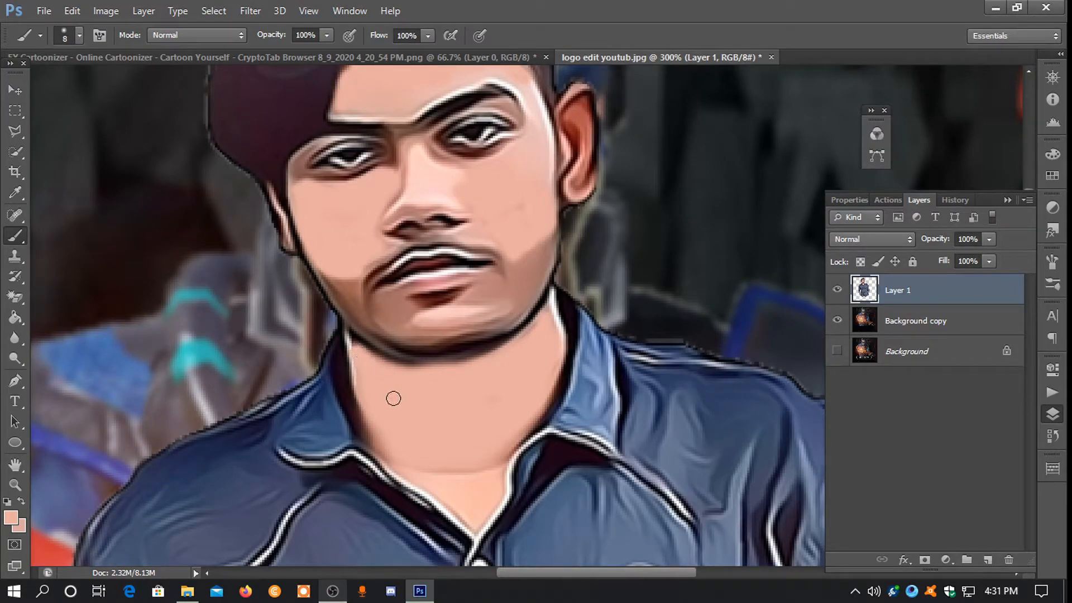
{"action": "left_click_drag", "start_coordinate": [493, 436], "coordinate": [475, 459]}
Duplicate Layer 1 as Layer 1 copy and hide the original Layer 1.
{"action": "key", "text": "ctrl+minus"}
{"action": "key", "text": "ctrl+minus"}
{"action": "key", "text": "ctrl+minus"}
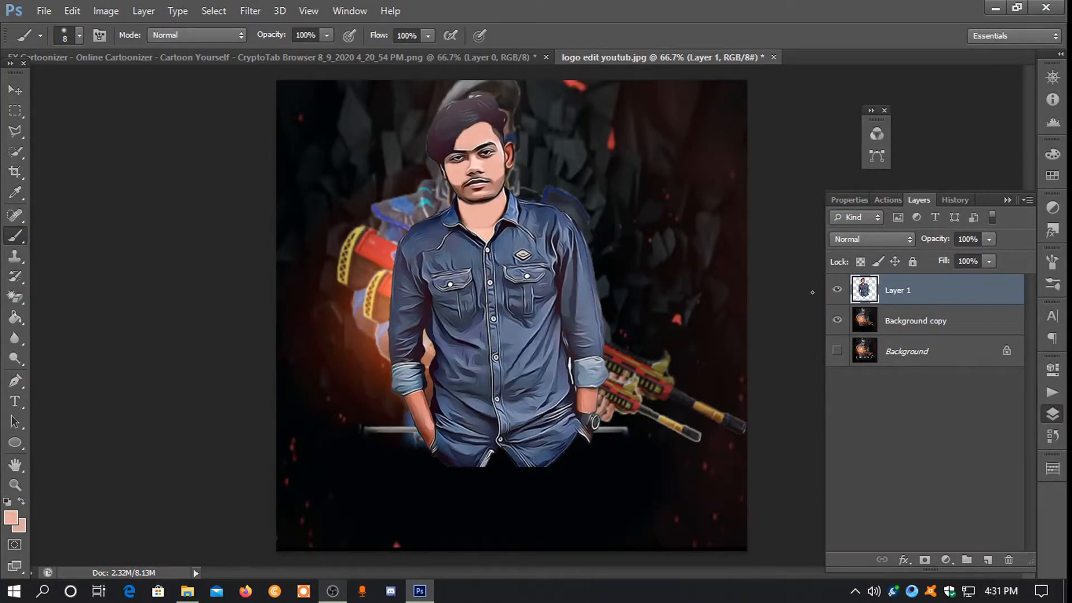
{"action": "left_click_drag", "start_coordinate": [926, 293], "coordinate": [987, 559]}
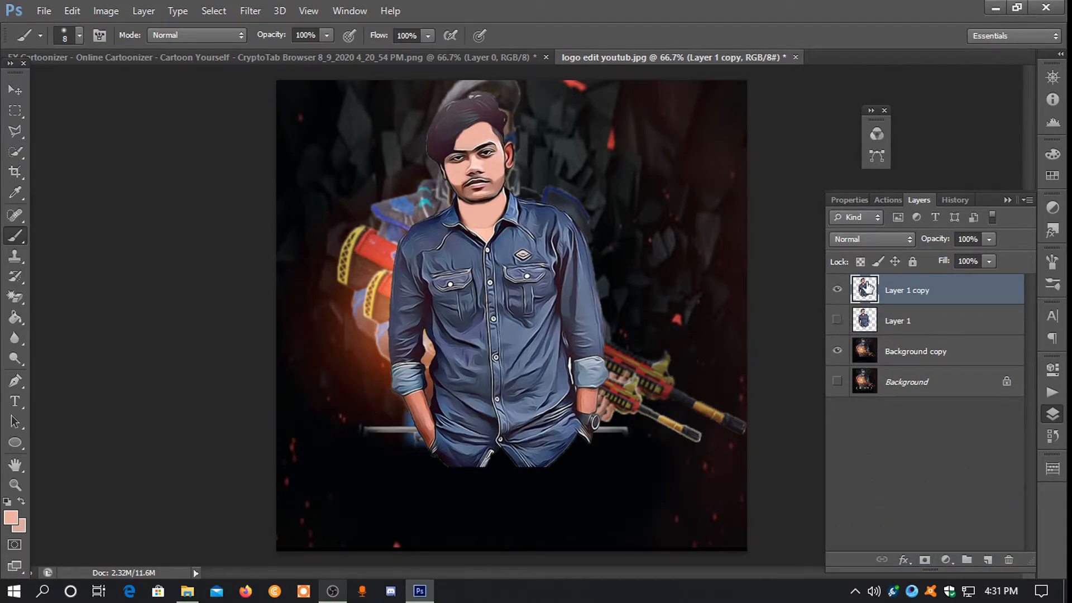
Outline the man's left eye, the one nearer the visible ear, with the Polygonal Lasso on Layer 1 copy.
{"action": "key", "text": "ctrl+plus"}
{"action": "key", "text": "ctrl+plus"}
{"action": "key", "text": "ctrl+plus"}
{"action": "key", "text": "ctrl+plus"}
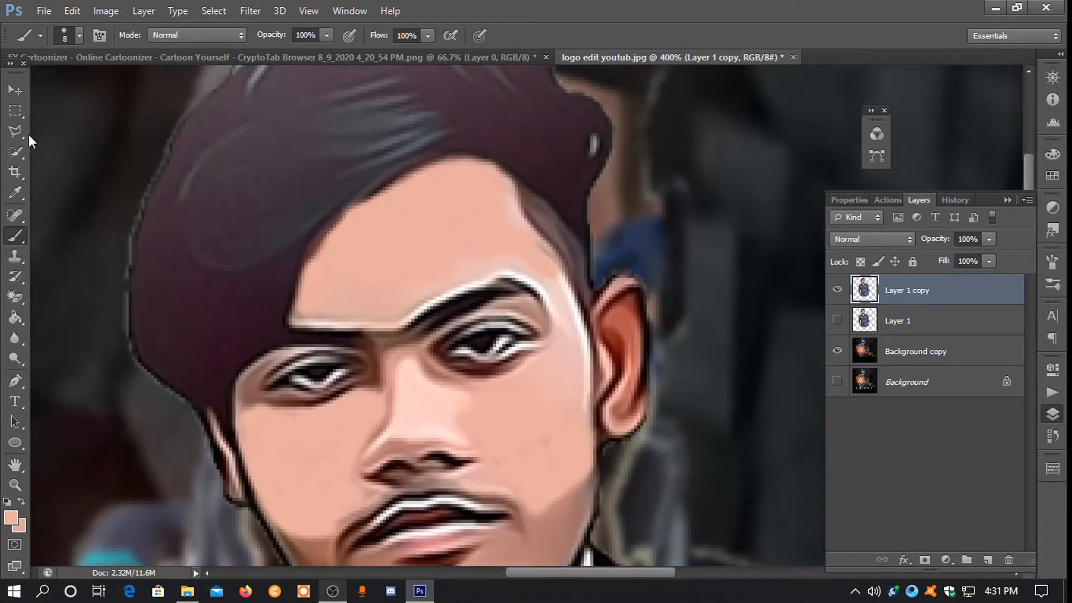
{"action": "left_click", "coordinate": [22, 133]}
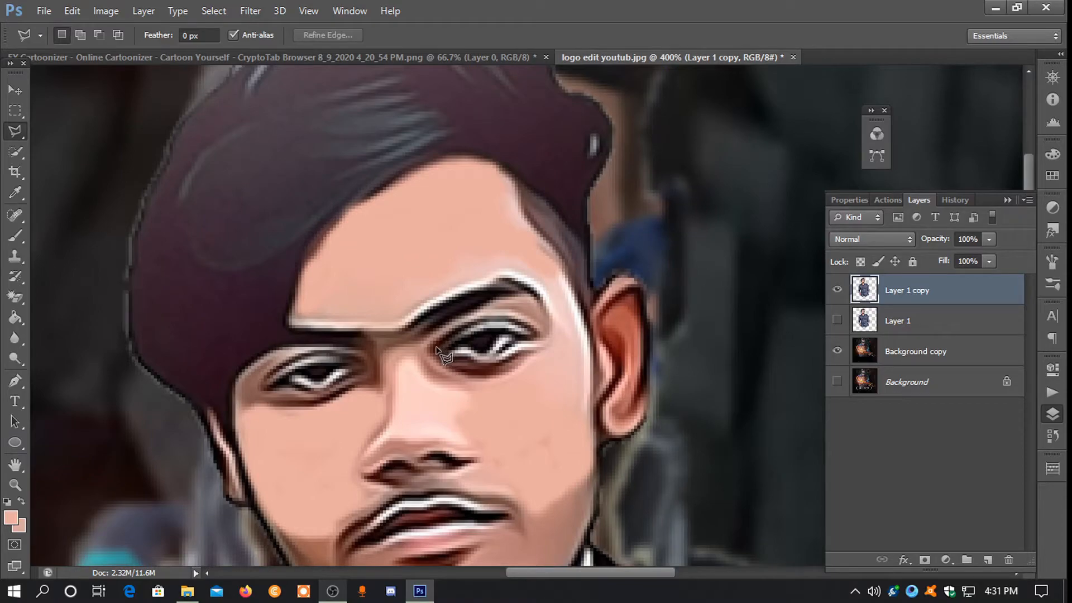
{"action": "left_click", "coordinate": [434, 347]}
{"action": "left_click", "coordinate": [472, 323]}
{"action": "left_click", "coordinate": [493, 320]}
{"action": "left_click", "coordinate": [538, 333]}
{"action": "left_click", "coordinate": [529, 345]}
{"action": "left_click", "coordinate": [437, 352]}
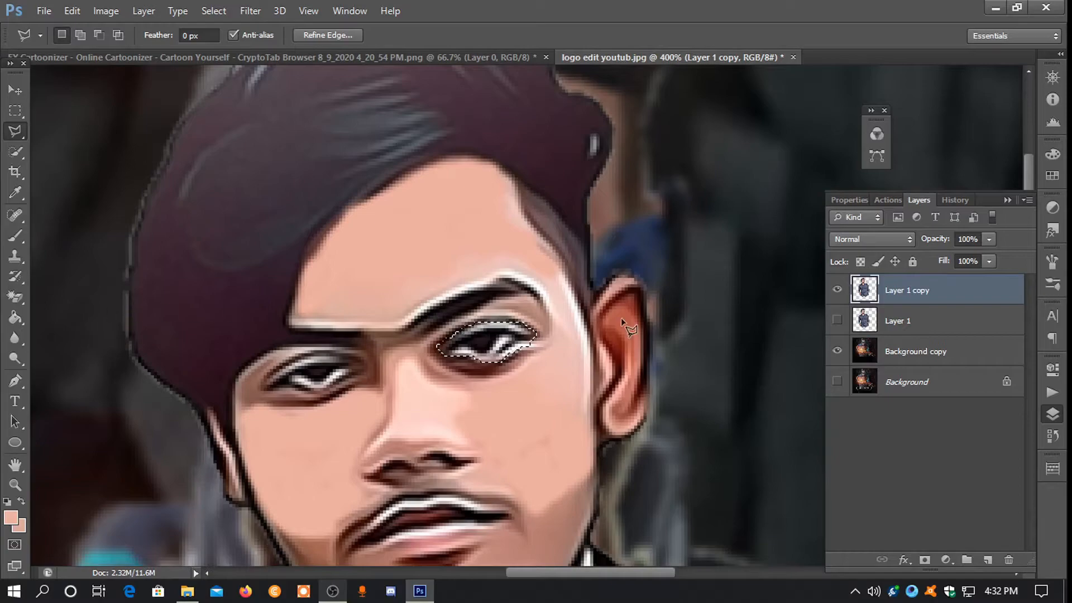
Set the foreground colour to off-white f6eae7 and paint the selected eye completely with the brush.
{"action": "right_click", "coordinate": [485, 342]}
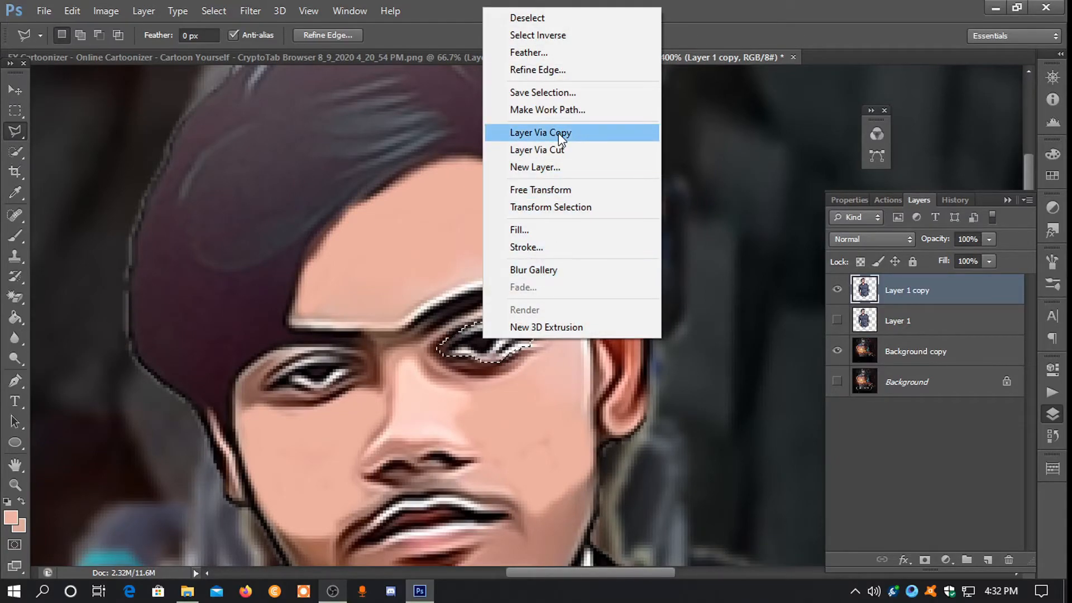
{"action": "left_click", "coordinate": [15, 301]}
{"action": "left_click", "coordinate": [15, 235]}
{"action": "left_click", "coordinate": [11, 518]}
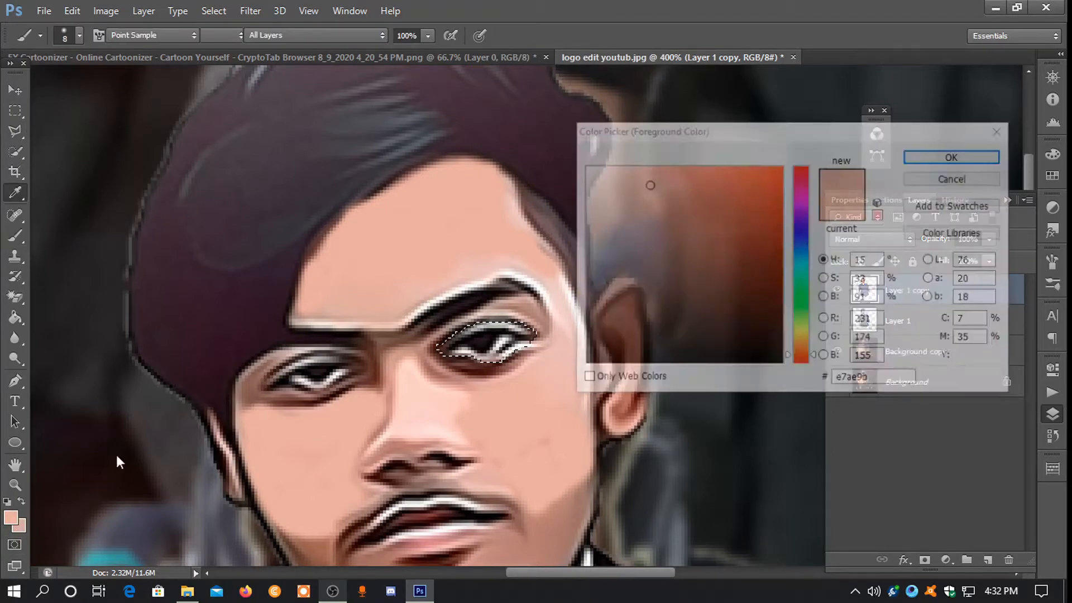
{"action": "left_click", "coordinate": [597, 208]}
{"action": "left_click", "coordinate": [595, 172]}
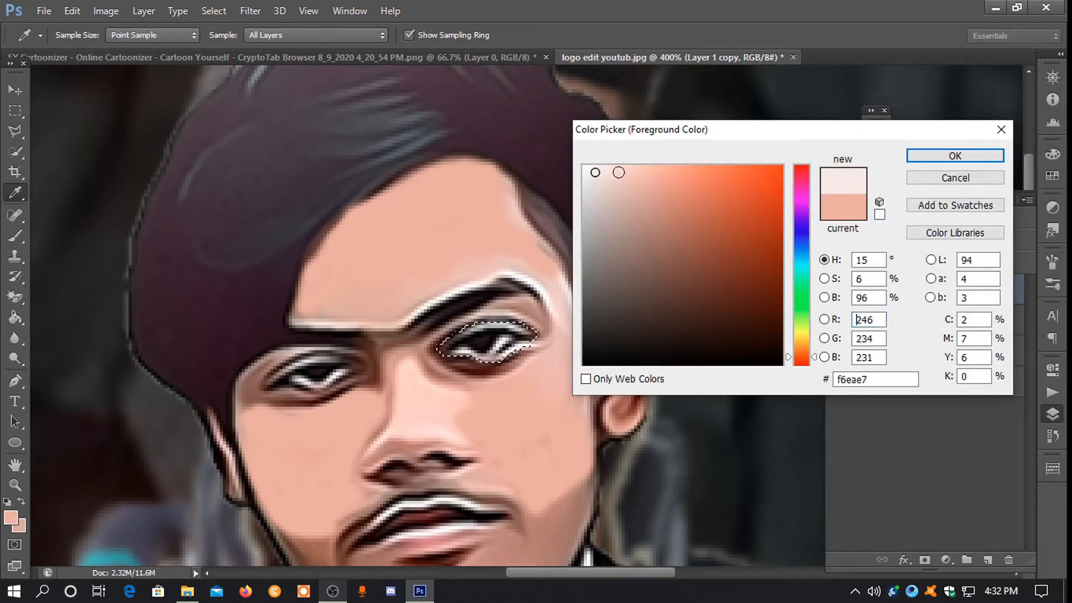
{"action": "left_click", "coordinate": [930, 152]}
{"action": "mouse_move", "coordinate": [473, 335]}
{"action": "left_mouse_down"}
{"action": "mouse_move", "coordinate": [458, 346]}
{"action": "mouse_move", "coordinate": [505, 343]}
{"action": "mouse_move", "coordinate": [458, 348]}
{"action": "mouse_move", "coordinate": [525, 333]}
{"action": "mouse_move", "coordinate": [453, 342]}
{"action": "mouse_move", "coordinate": [521, 330]}
{"action": "left_mouse_up"}
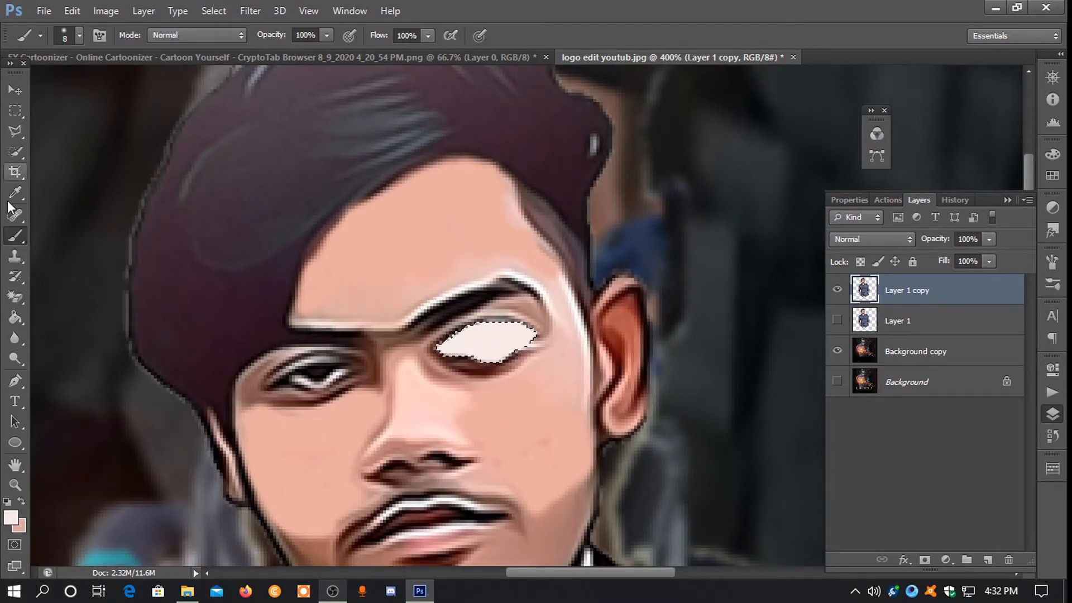
Deselect the painted eye and outline the man's other eye, beneath the hair fringe, with the Polygonal Lasso.
{"action": "left_click", "coordinate": [15, 131]}
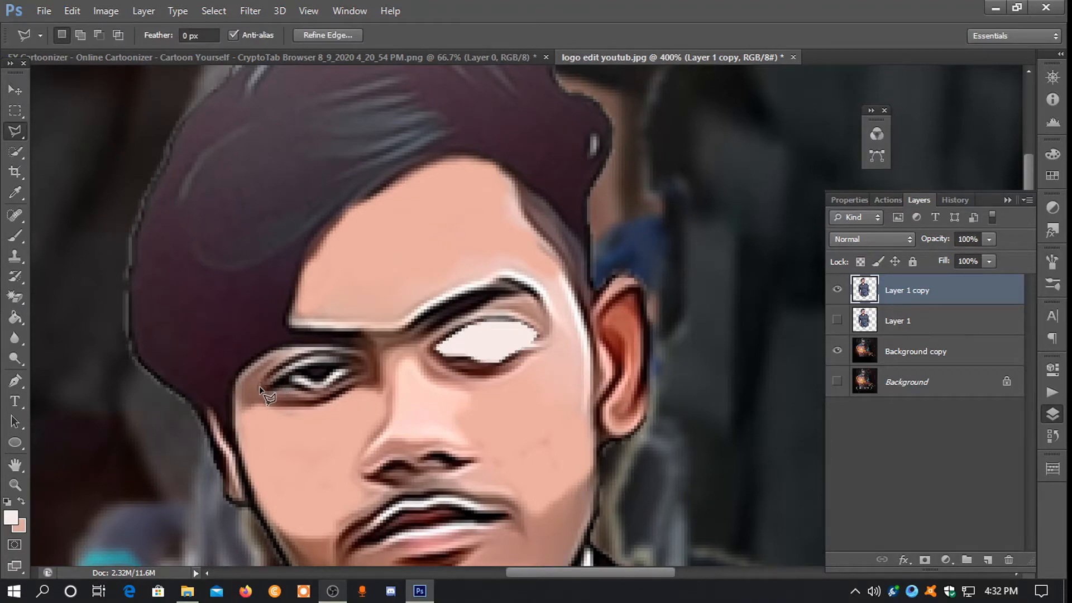
{"action": "left_click", "coordinate": [277, 369]}
{"action": "left_click", "coordinate": [312, 352]}
{"action": "left_click", "coordinate": [361, 367]}
{"action": "left_click", "coordinate": [327, 387]}
{"action": "left_click", "coordinate": [307, 391]}
{"action": "left_click", "coordinate": [290, 387]}
{"action": "left_click", "coordinate": [260, 389]}
Paint the second selected eye solid off-white with the brush and remove the selection.
{"action": "left_click", "coordinate": [16, 235]}
{"action": "mouse_move", "coordinate": [313, 360]}
{"action": "left_mouse_down"}
{"action": "mouse_move", "coordinate": [352, 365]}
{"action": "mouse_move", "coordinate": [292, 383]}
{"action": "mouse_move", "coordinate": [267, 376]}
{"action": "mouse_move", "coordinate": [335, 361]}
{"action": "mouse_move", "coordinate": [332, 374]}
{"action": "mouse_move", "coordinate": [357, 369]}
{"action": "mouse_move", "coordinate": [335, 372]}
{"action": "left_mouse_up"}
{"action": "key", "text": "ctrl+minus"}
{"action": "key", "text": "ctrl+minus"}
{"action": "key", "text": "ctrl+minus"}
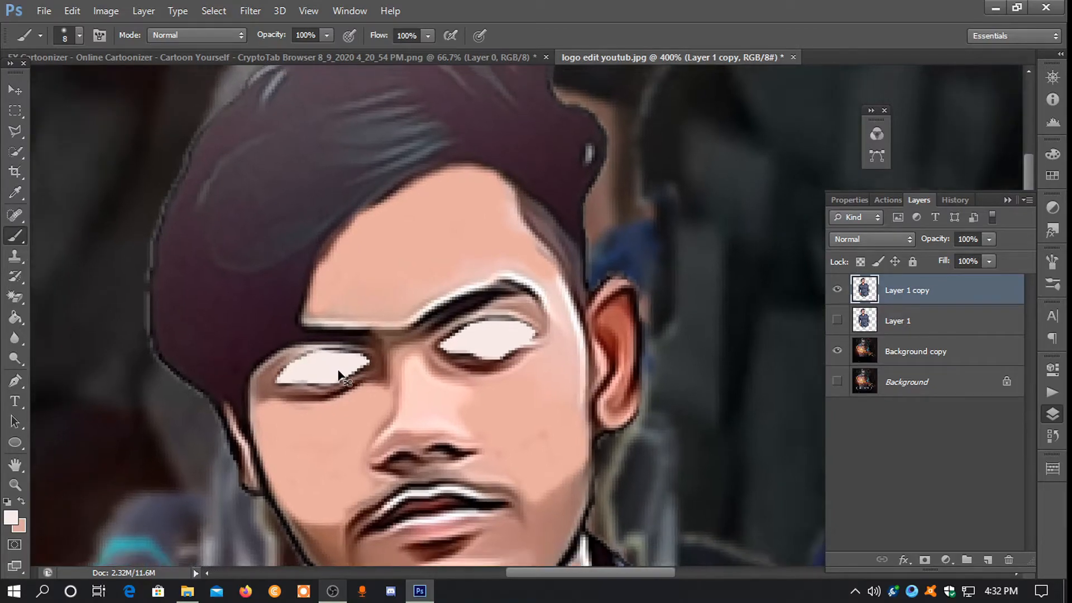
{"action": "key", "text": "ctrl+minus"}
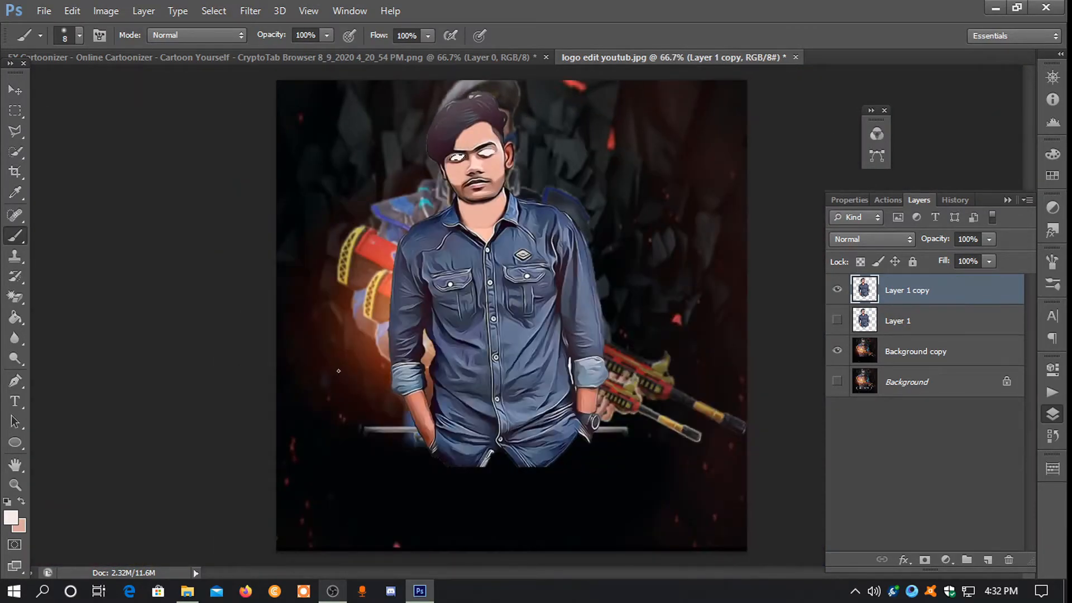
{"action": "key", "text": "ctrl+plus"}
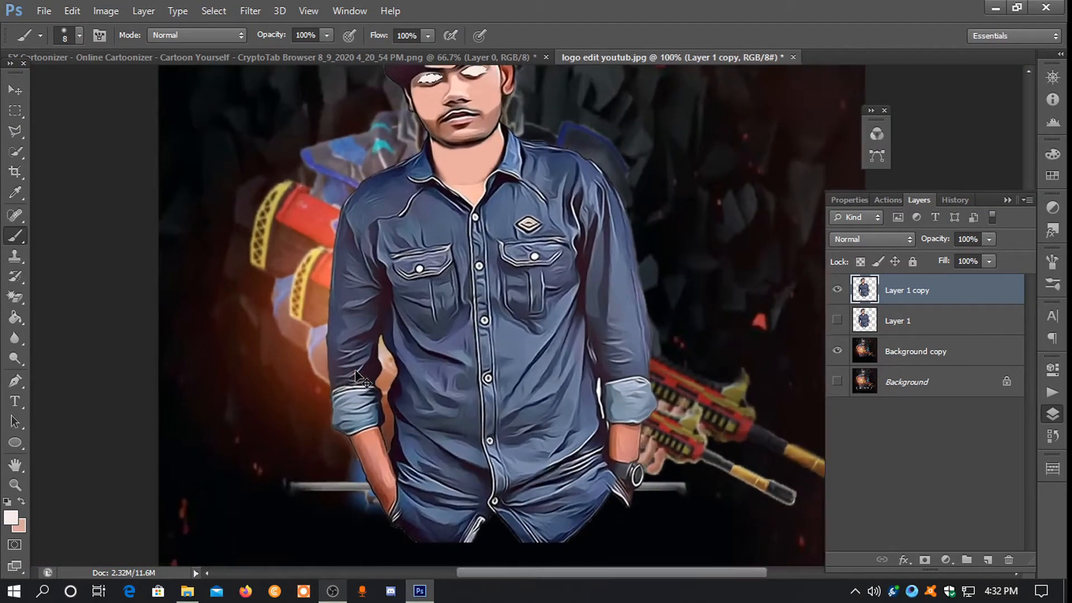
{"action": "left_click", "coordinate": [16, 134]}
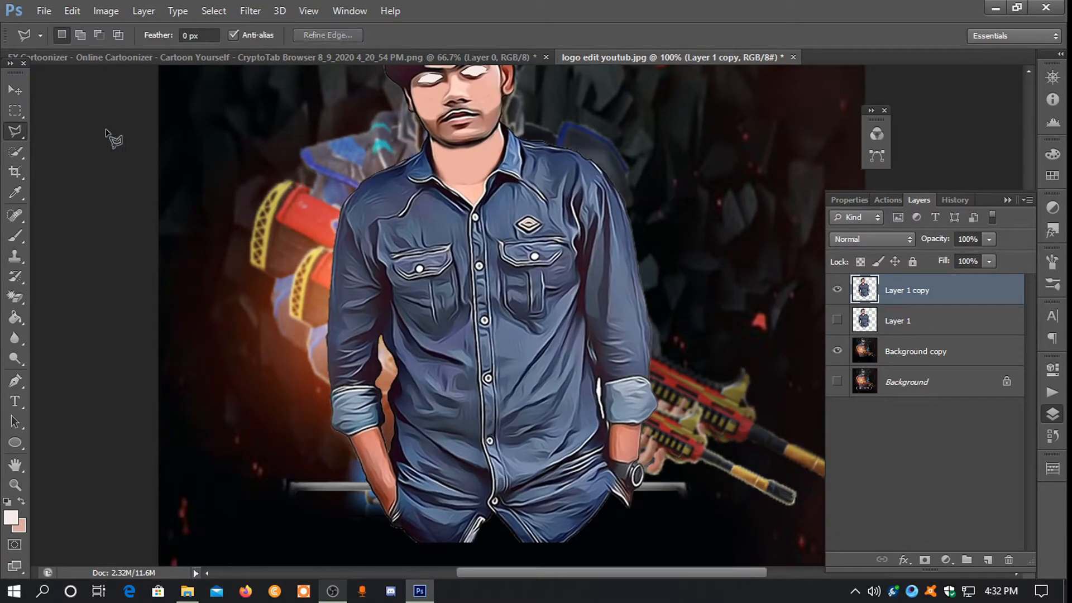
{"action": "key", "text": "ctrl+minus"}
{"action": "key", "text": "ctrl+minus"}
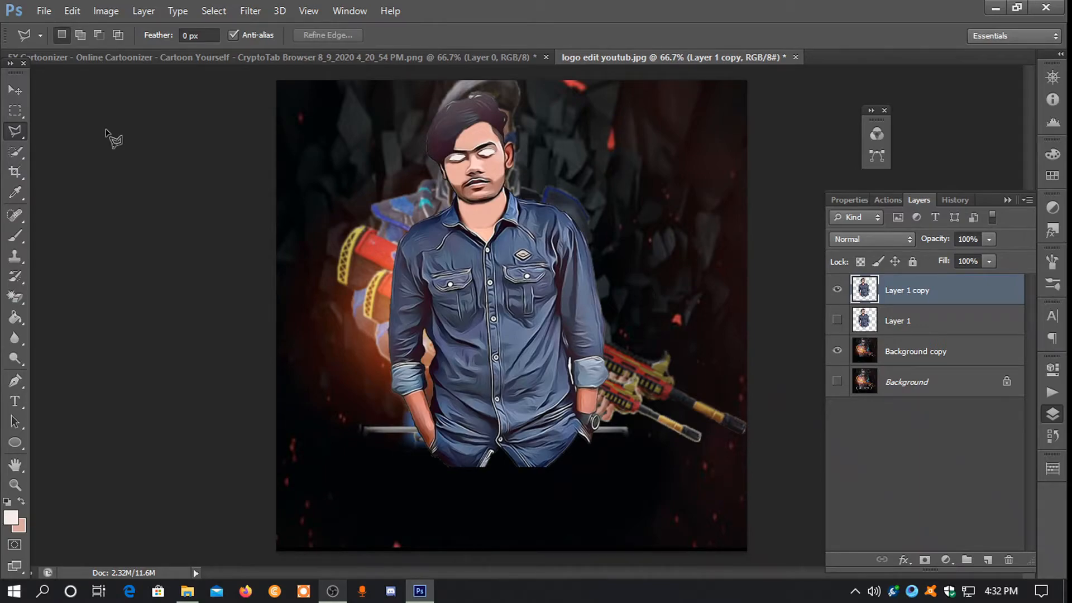
Open the image maxtern (1).jpg from the new logo kp folder.
{"action": "left_click", "coordinate": [45, 12]}
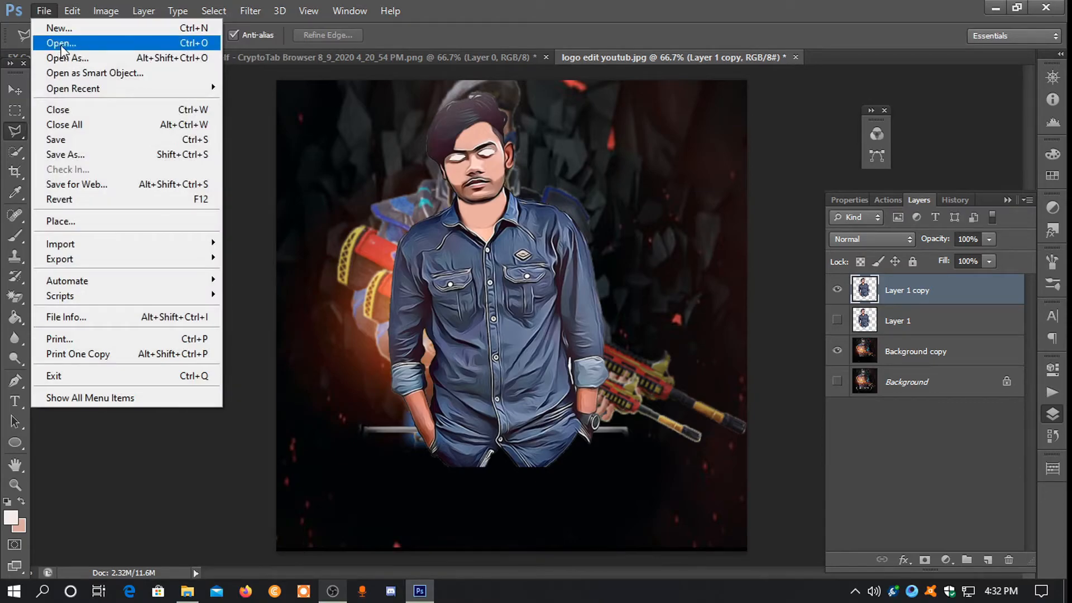
{"action": "left_click", "coordinate": [62, 48]}
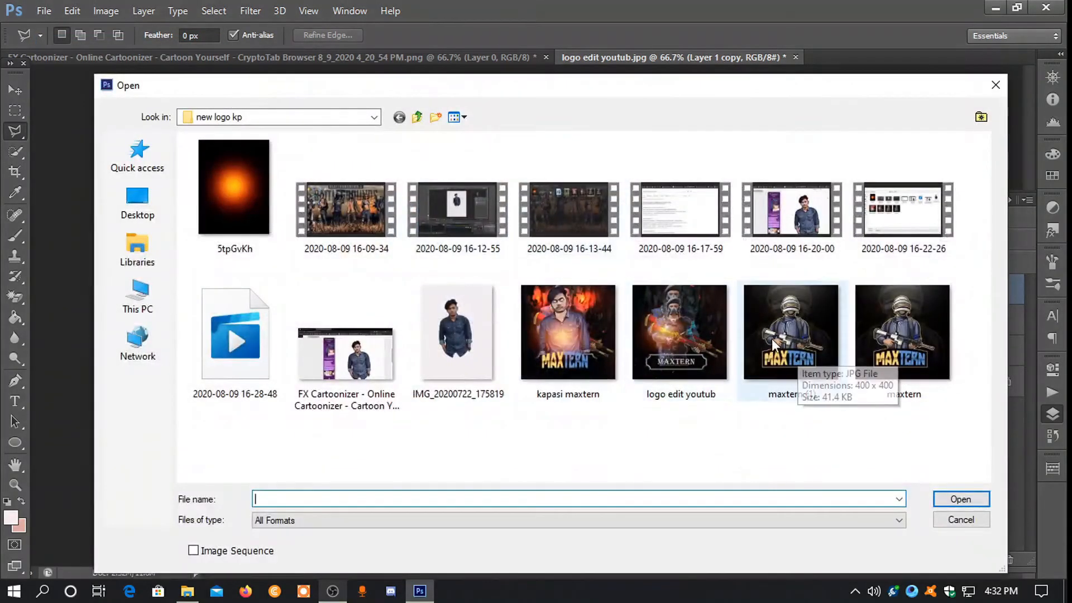
{"action": "double_click", "coordinate": [773, 344]}
{"action": "left_click_drag", "start_coordinate": [190, 72], "coordinate": [749, 62]}
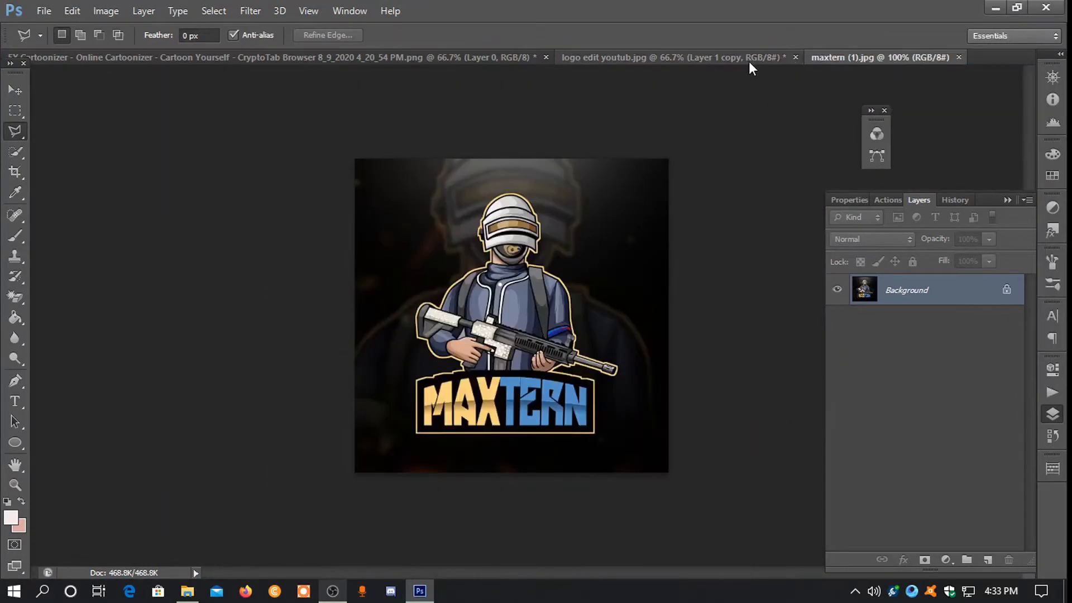
Close the FX Cartoonizer cutout document without saving and return to logo edit youtub.jpg.
{"action": "left_click", "coordinate": [746, 60]}
{"action": "left_click", "coordinate": [500, 60]}
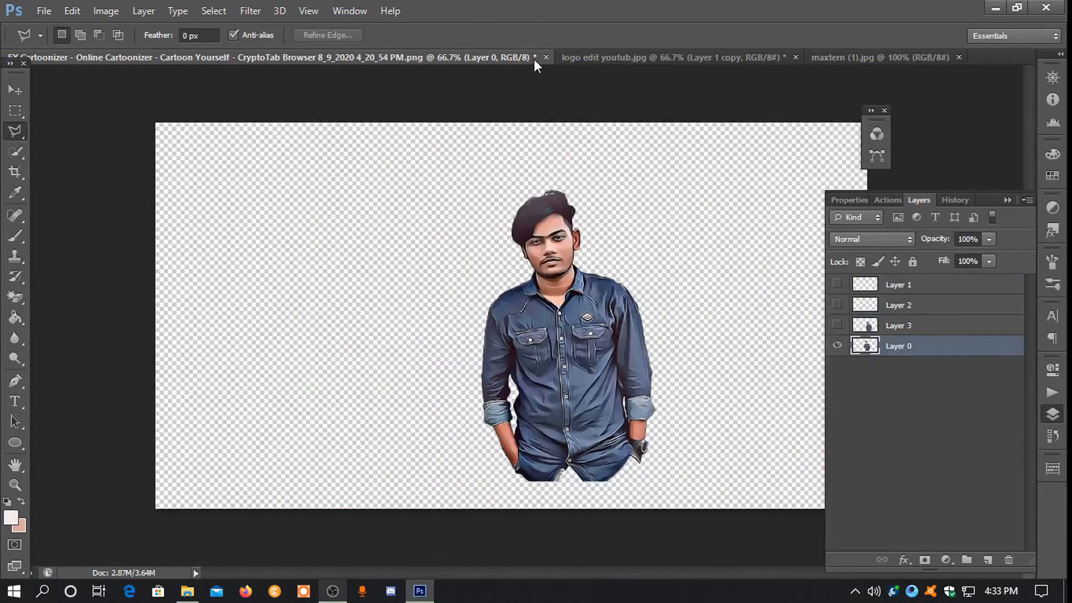
{"action": "left_click", "coordinate": [546, 57]}
{"action": "left_click", "coordinate": [549, 234]}
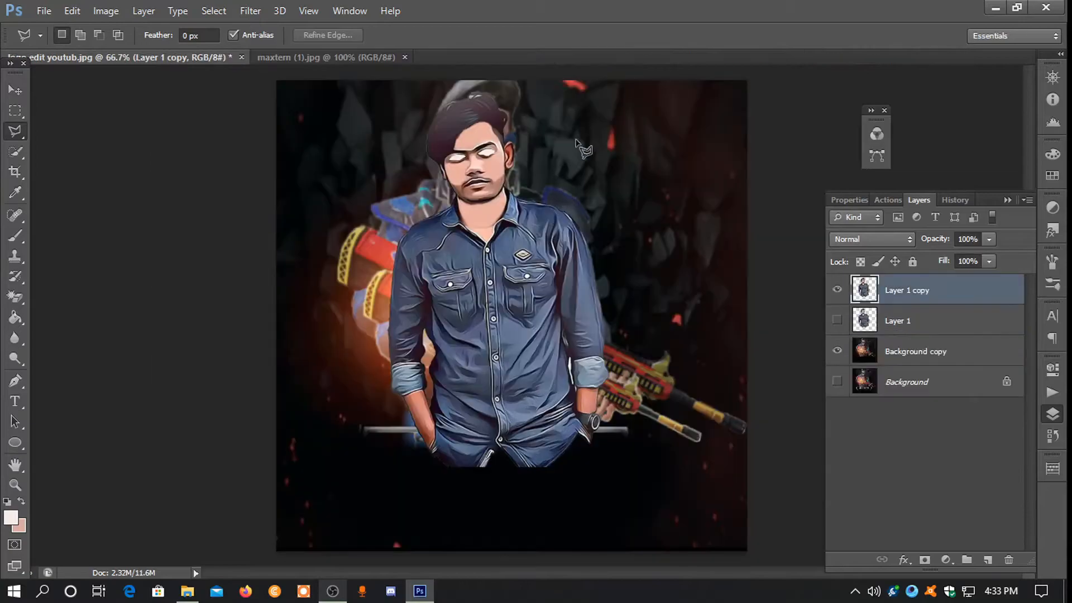
{"action": "left_click", "coordinate": [322, 61]}
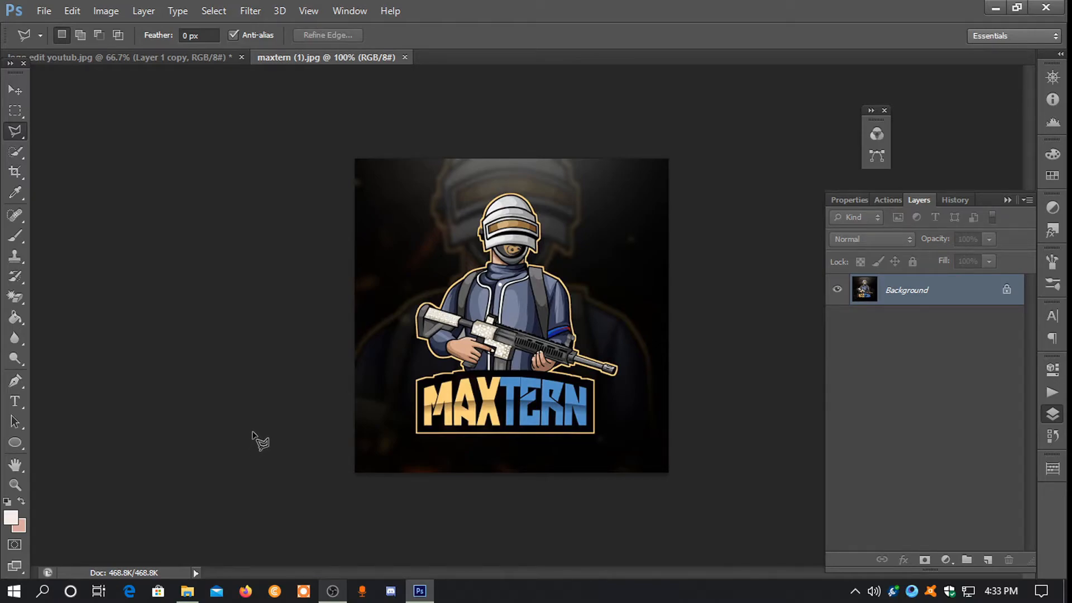
{"action": "left_click", "coordinate": [202, 60]}
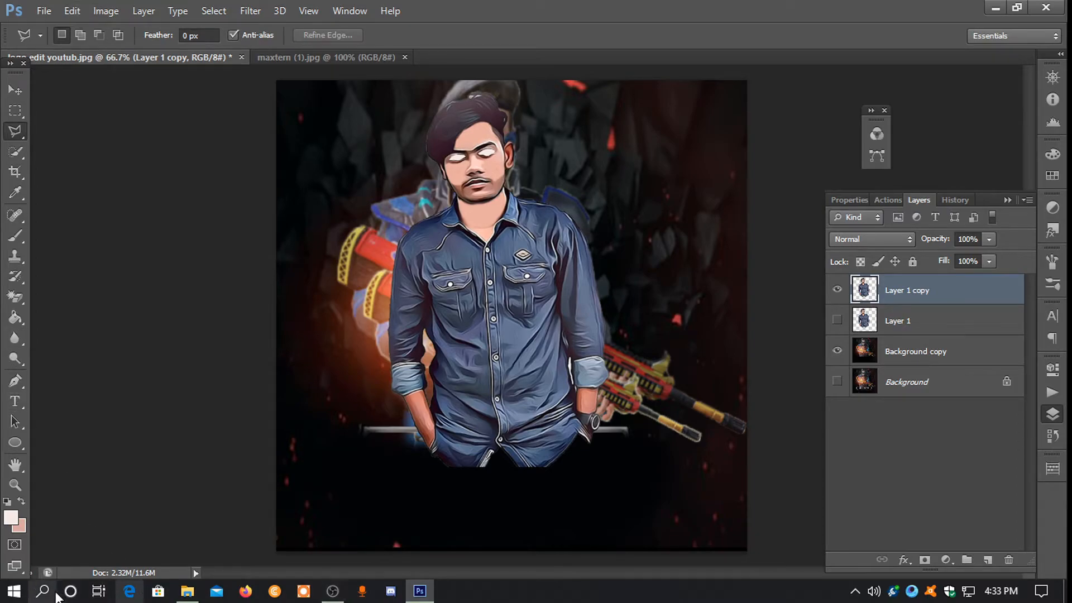
{"action": "left_click", "coordinate": [45, 595]}
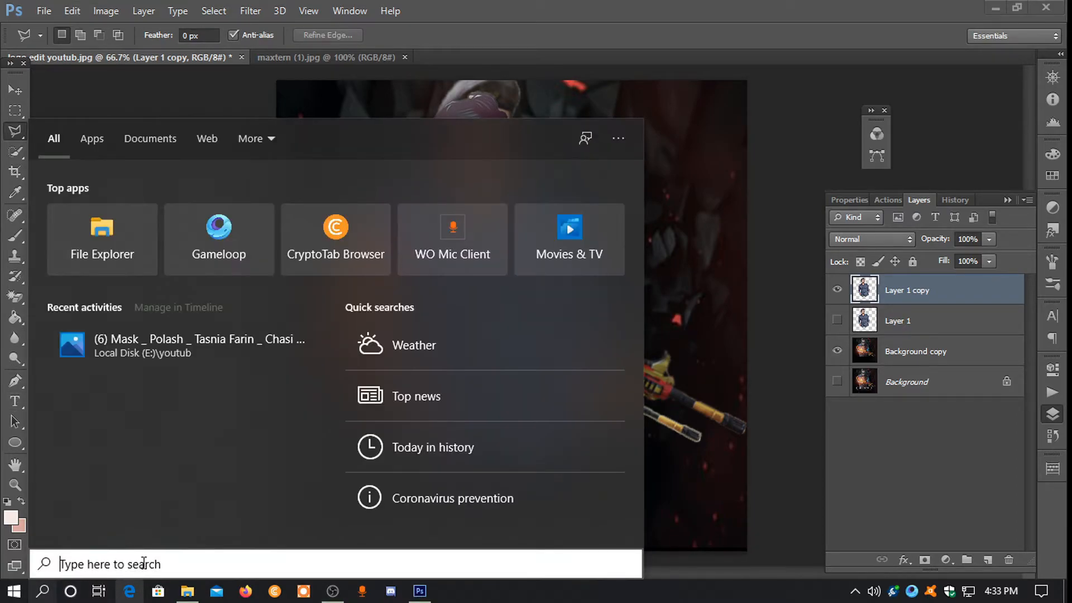
{"action": "type", "text": "note"}
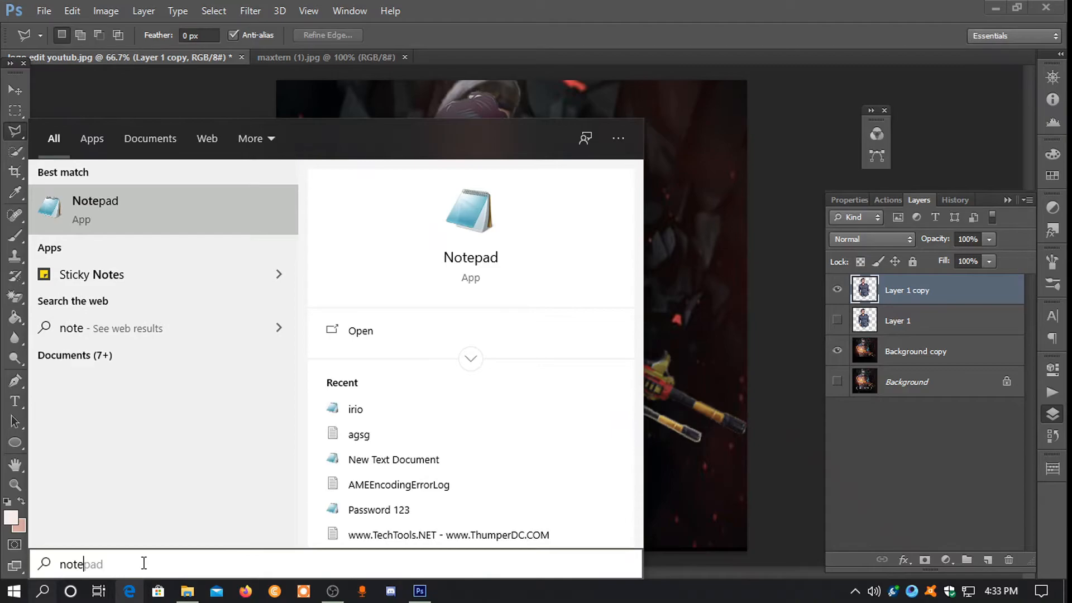
{"action": "left_click", "coordinate": [113, 204]}
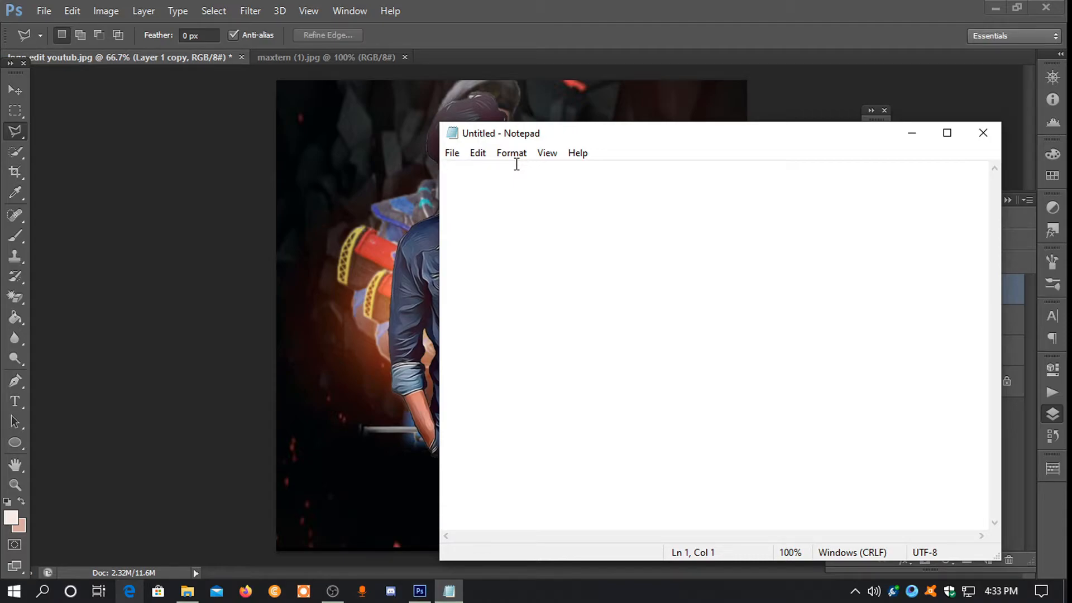
{"action": "left_click", "coordinate": [983, 133]}
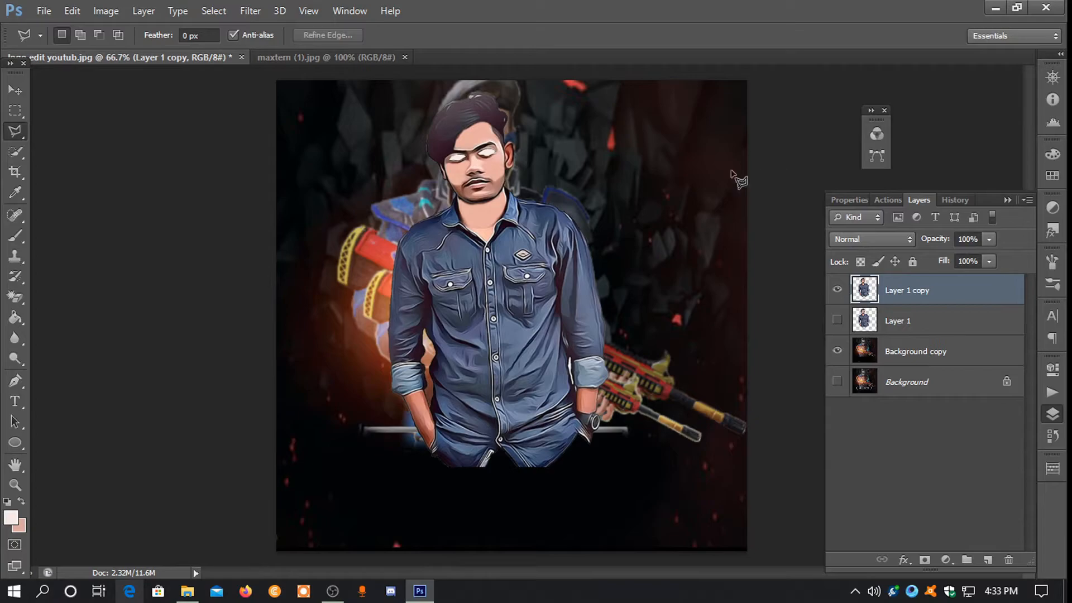
Select the arched MAXTERN name plate in maxtern (1).jpg with the Quick Selection tool and copy it to a new layer.
{"action": "left_click", "coordinate": [344, 57]}
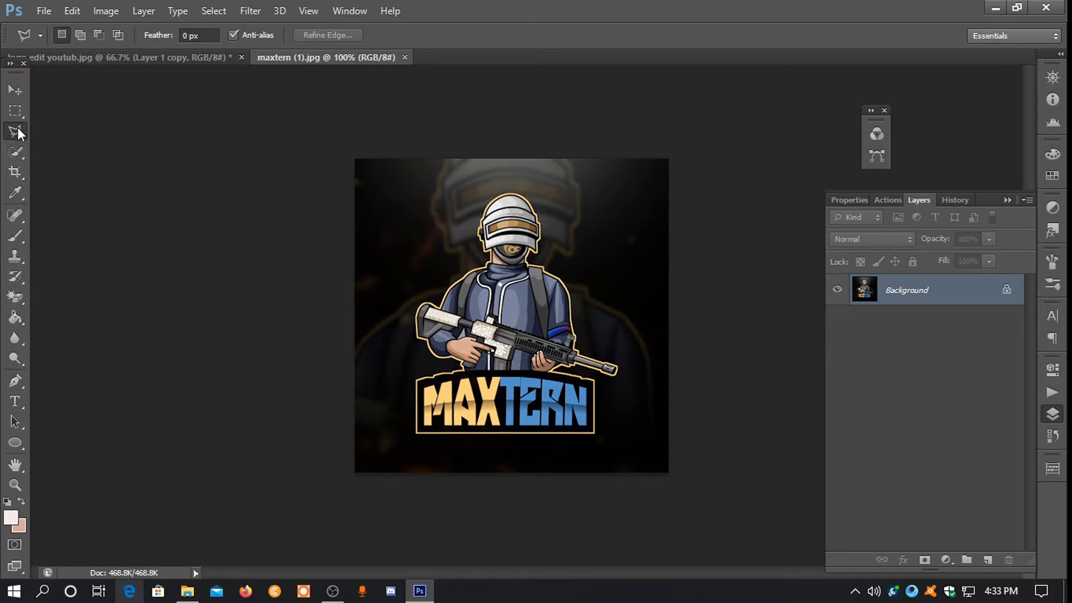
{"action": "left_click", "coordinate": [16, 151]}
{"action": "key", "text": "ctrl+plus"}
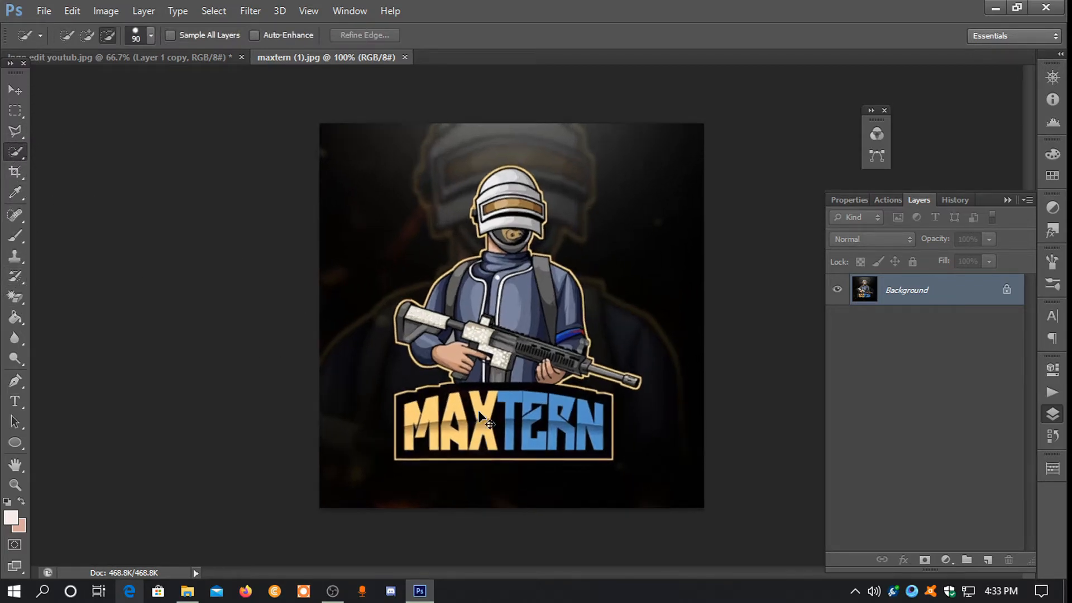
{"action": "scroll", "coordinate": [479, 414], "scroll_direction": "up", "scroll_amount": 2}
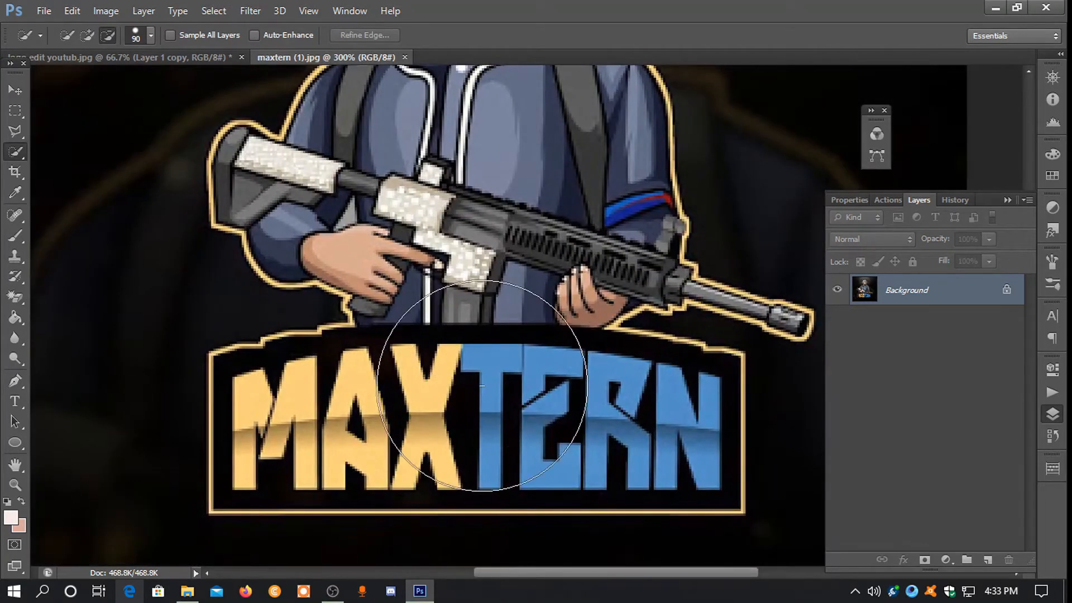
{"action": "key", "text": "bracketleft"}
{"action": "key", "text": "bracketleft"}
{"action": "key", "text": "bracketleft"}
{"action": "key", "text": "bracketleft"}
{"action": "key", "text": "bracketleft"}
{"action": "key", "text": "bracketleft"}
{"action": "key", "text": "bracketleft"}
{"action": "key", "text": "bracketleft"}
{"action": "key", "text": "bracketleft"}
{"action": "key", "text": "bracketleft"}
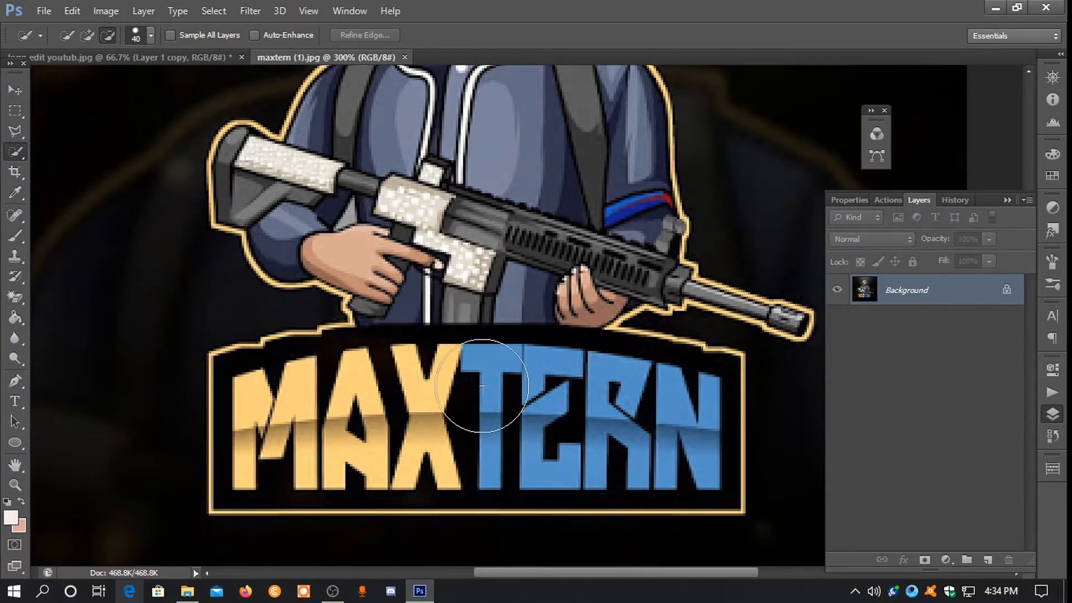
{"action": "mouse_move", "coordinate": [424, 422]}
{"action": "left_mouse_down"}
{"action": "mouse_move", "coordinate": [538, 425]}
{"action": "mouse_move", "coordinate": [296, 429]}
{"action": "mouse_move", "coordinate": [248, 413]}
{"action": "mouse_move", "coordinate": [232, 423]}
{"action": "mouse_move", "coordinate": [230, 392]}
{"action": "mouse_move", "coordinate": [515, 359]}
{"action": "mouse_move", "coordinate": [601, 366]}
{"action": "mouse_move", "coordinate": [669, 388]}
{"action": "mouse_move", "coordinate": [681, 426]}
{"action": "mouse_move", "coordinate": [667, 461]}
{"action": "mouse_move", "coordinate": [592, 436]}
{"action": "mouse_move", "coordinate": [511, 476]}
{"action": "mouse_move", "coordinate": [328, 473]}
{"action": "mouse_move", "coordinate": [266, 446]}
{"action": "mouse_move", "coordinate": [267, 360]}
{"action": "left_mouse_up"}
{"action": "mouse_move", "coordinate": [370, 278]}
{"action": "left_mouse_down"}
{"action": "mouse_move", "coordinate": [421, 280]}
{"action": "mouse_move", "coordinate": [348, 302]}
{"action": "mouse_move", "coordinate": [497, 294]}
{"action": "mouse_move", "coordinate": [479, 293]}
{"action": "mouse_move", "coordinate": [431, 294]}
{"action": "mouse_move", "coordinate": [557, 303]}
{"action": "left_mouse_up"}
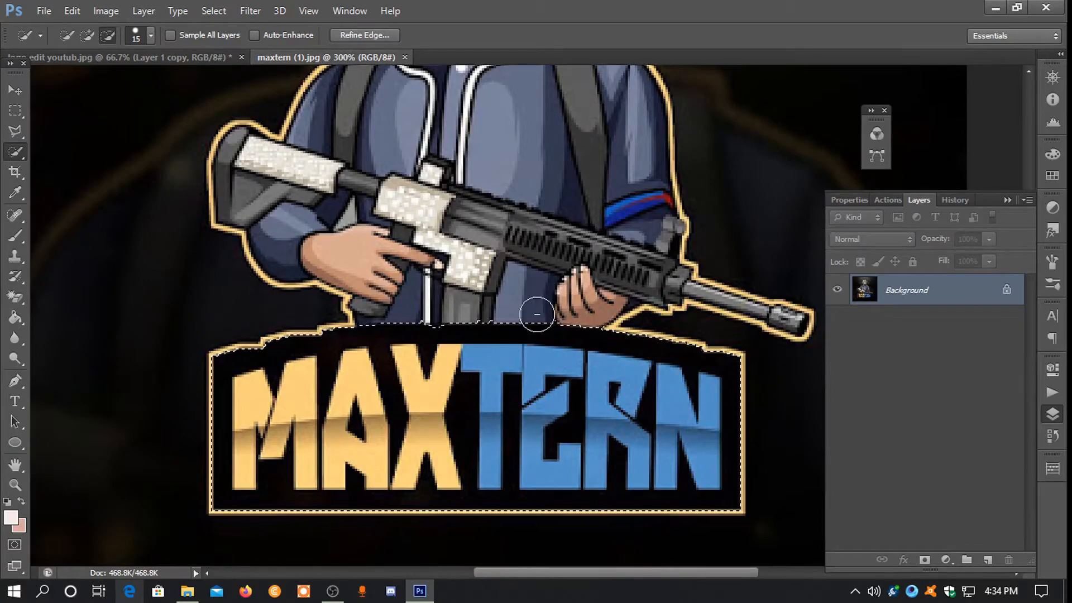
{"action": "right_click", "coordinate": [451, 383]}
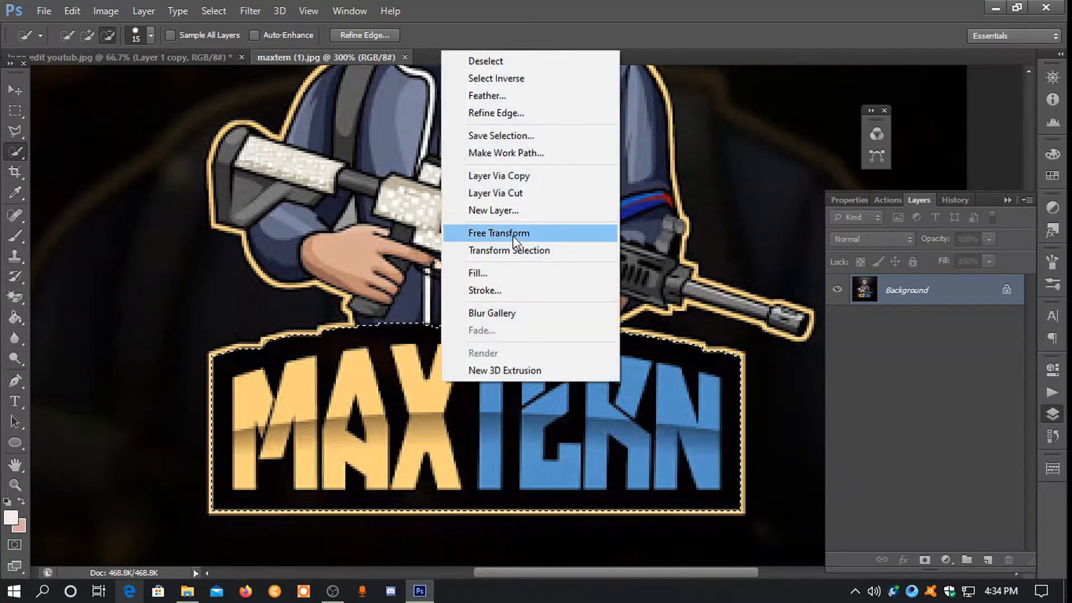
{"action": "left_click", "coordinate": [526, 177]}
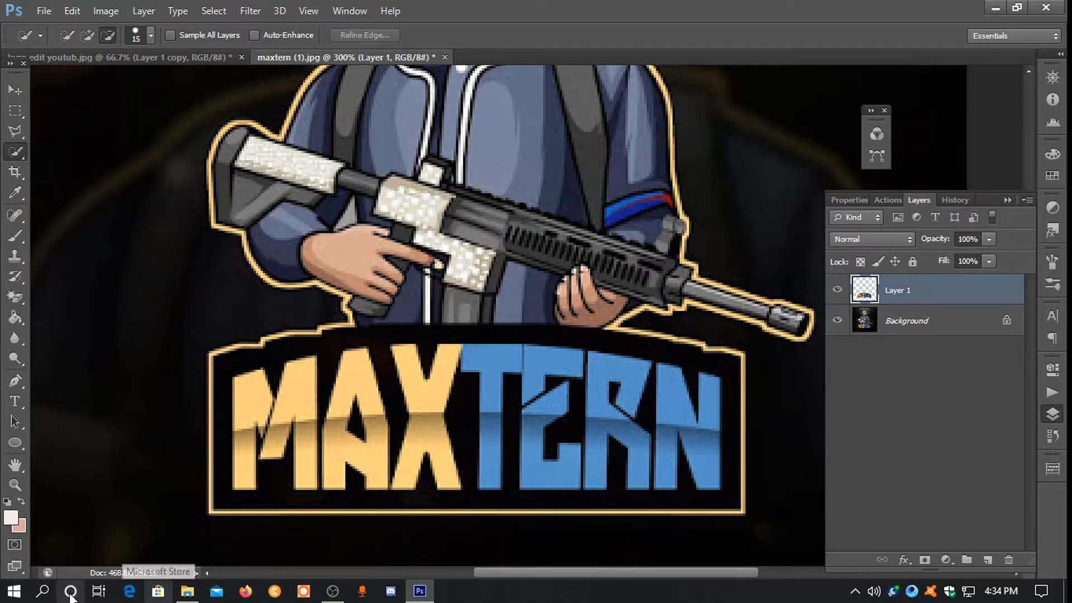
Write the two-line note "use your name" and "this is a demo" in Notepad and close it without saving.
{"action": "left_click", "coordinate": [41, 590]}
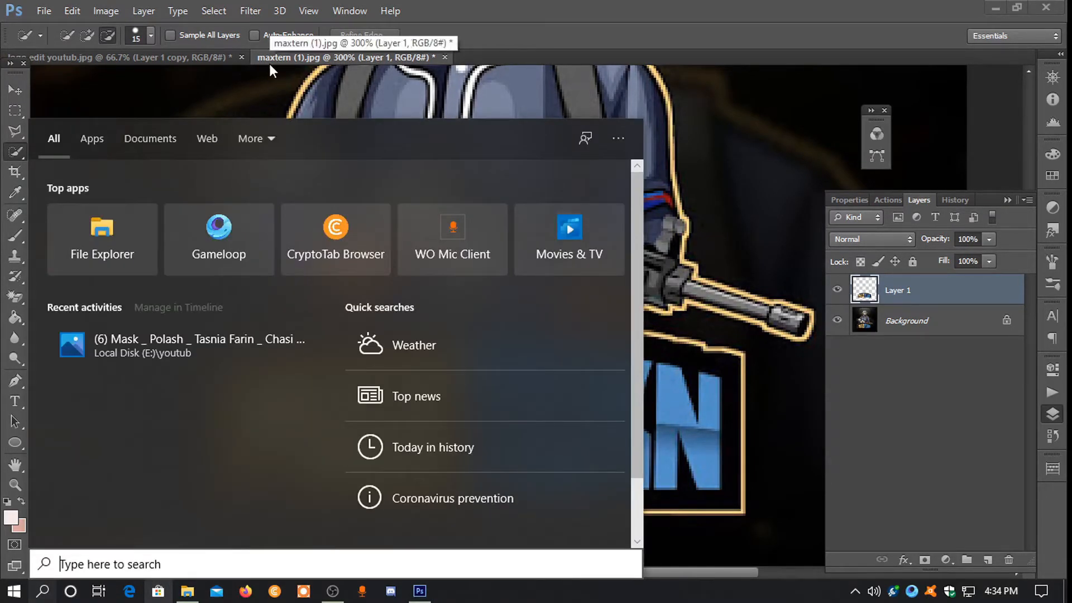
{"action": "type", "text": "no"}
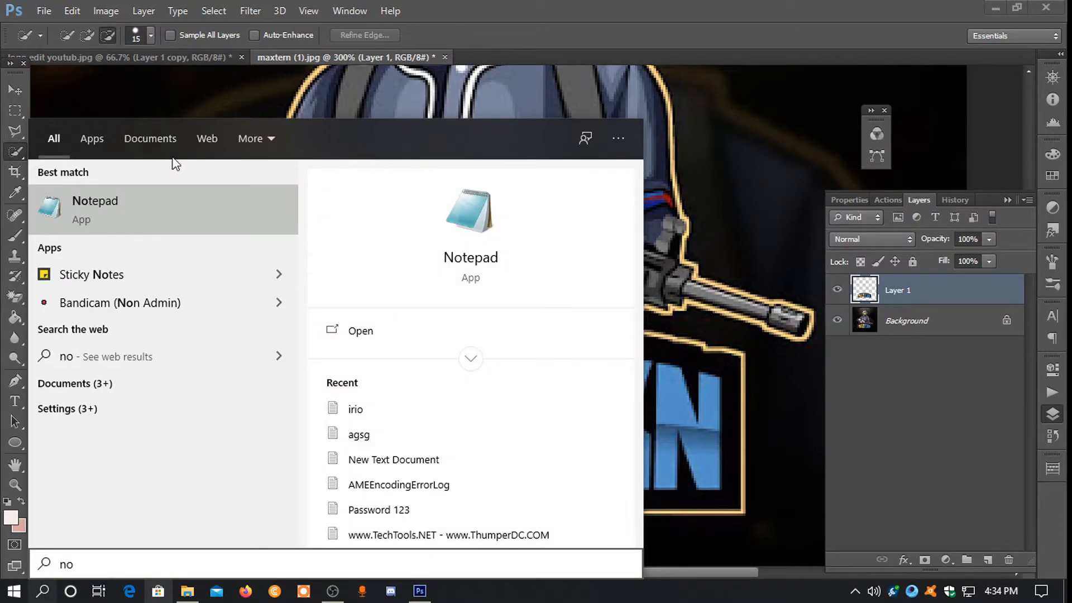
{"action": "left_click", "coordinate": [162, 211]}
{"action": "type", "text": "use your name"}
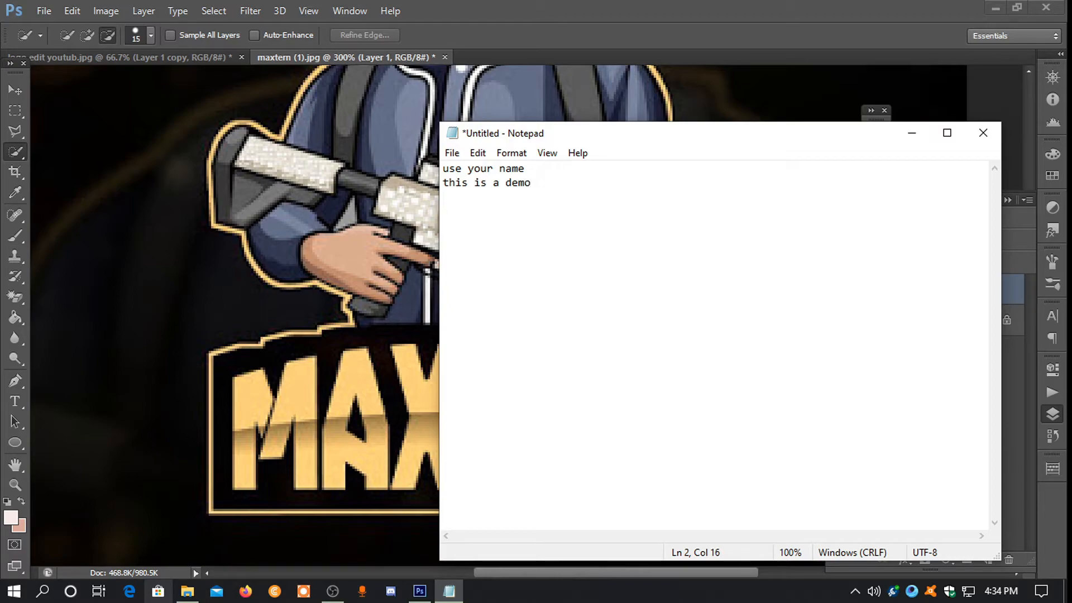
{"action": "left_click", "coordinate": [982, 133]}
{"action": "left_click", "coordinate": [555, 296]}
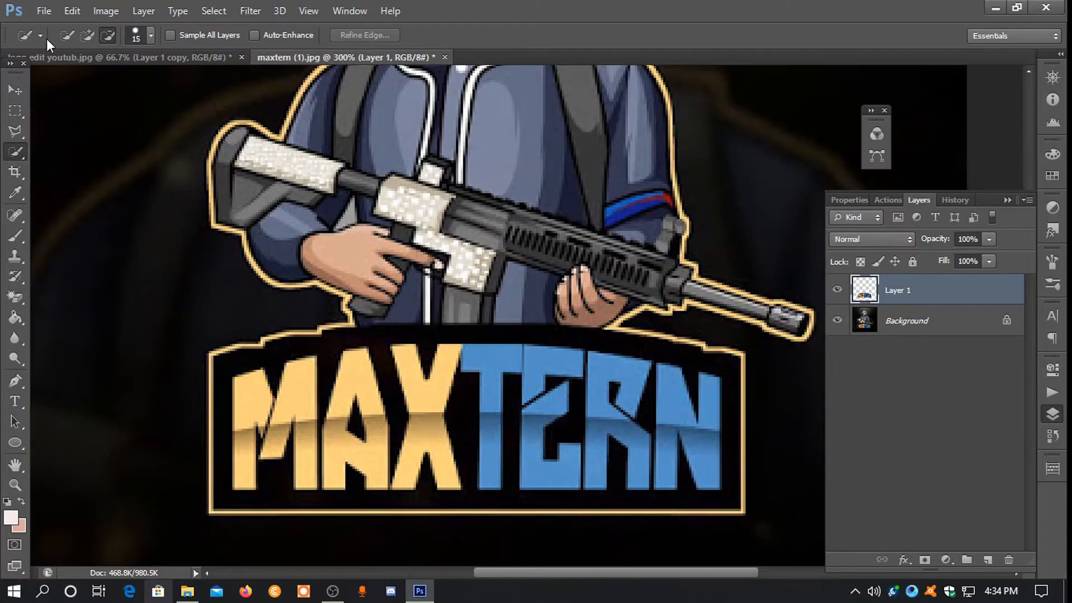
Bring the copied MAXTERN name plate into logo edit youtub.jpg and place it over the man's lower shirt.
{"action": "left_click", "coordinate": [15, 90]}
{"action": "left_click_drag", "start_coordinate": [391, 391], "coordinate": [436, 146]}
{"action": "key", "text": "ctrl+plus"}
{"action": "key", "text": "ctrl+plus"}
{"action": "left_click_drag", "start_coordinate": [462, 228], "coordinate": [307, 153]}
{"action": "left_click_drag", "start_coordinate": [481, 290], "coordinate": [339, 229]}
{"action": "left_click_drag", "start_coordinate": [418, 303], "coordinate": [477, 350]}
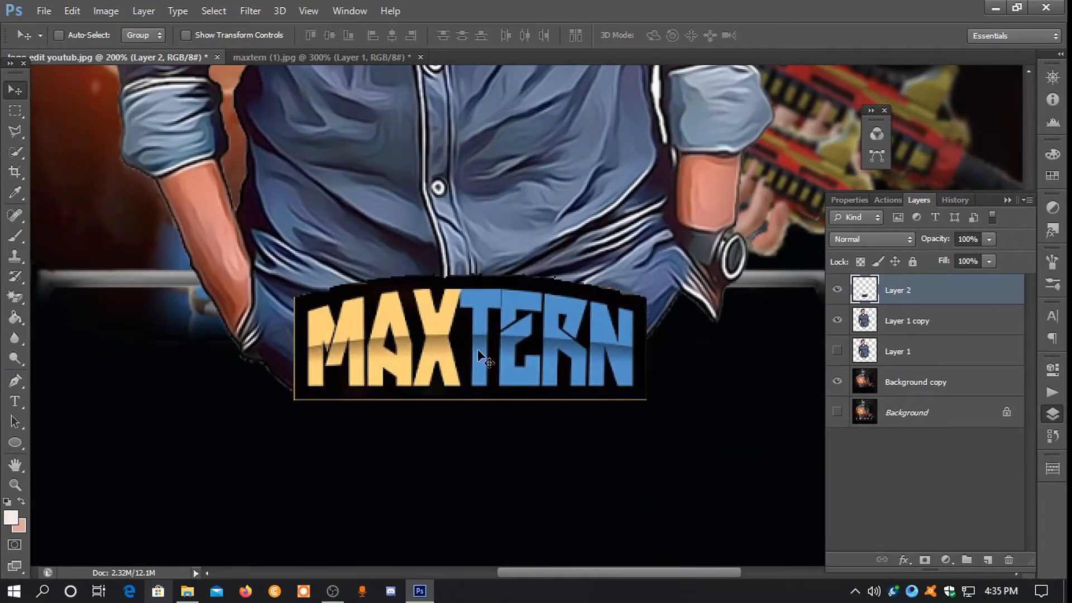
Remove the black plate around and inside the MAXTERN letters and the leftover thin gold frame with the Magic Eraser.
{"action": "left_click", "coordinate": [15, 296]}
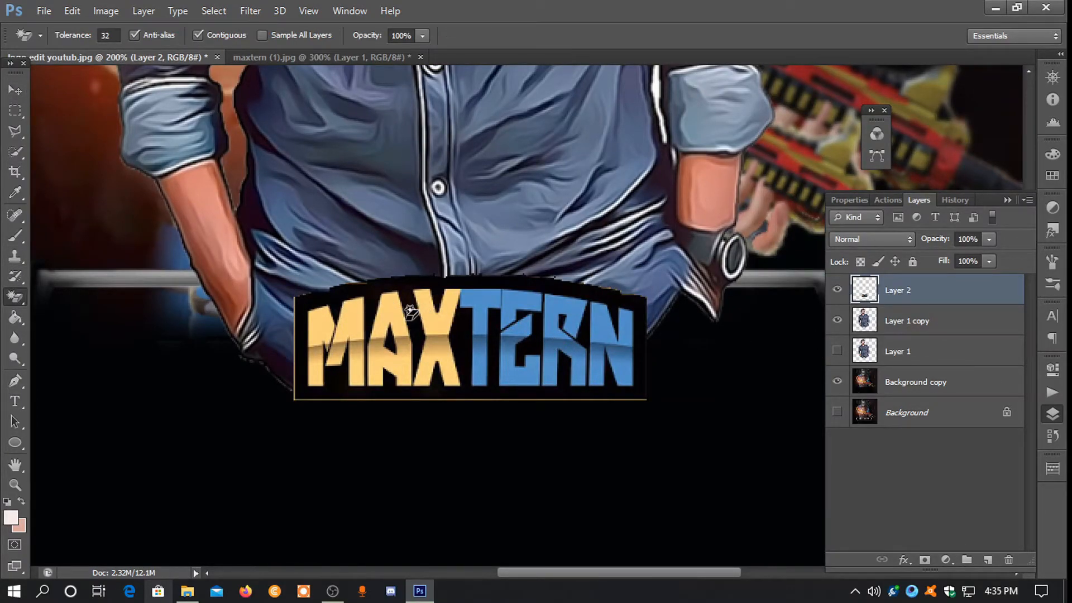
{"action": "scroll", "coordinate": [408, 310], "scroll_direction": "down", "scroll_amount": 3}
{"action": "scroll", "coordinate": [407, 319], "scroll_direction": "up", "scroll_amount": 5}
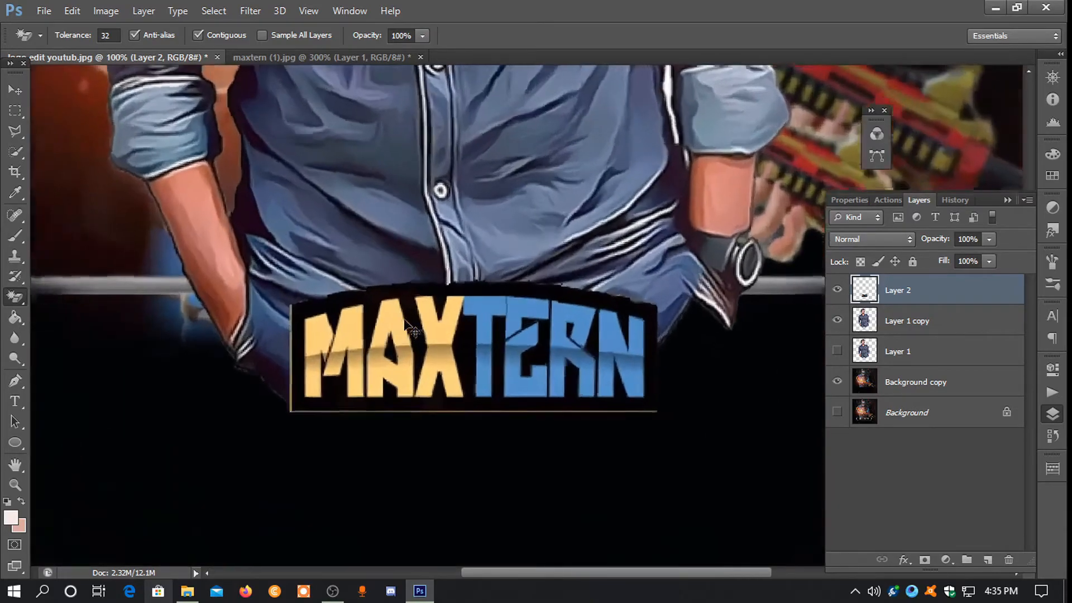
{"action": "scroll", "coordinate": [405, 322], "scroll_direction": "up", "scroll_amount": 5}
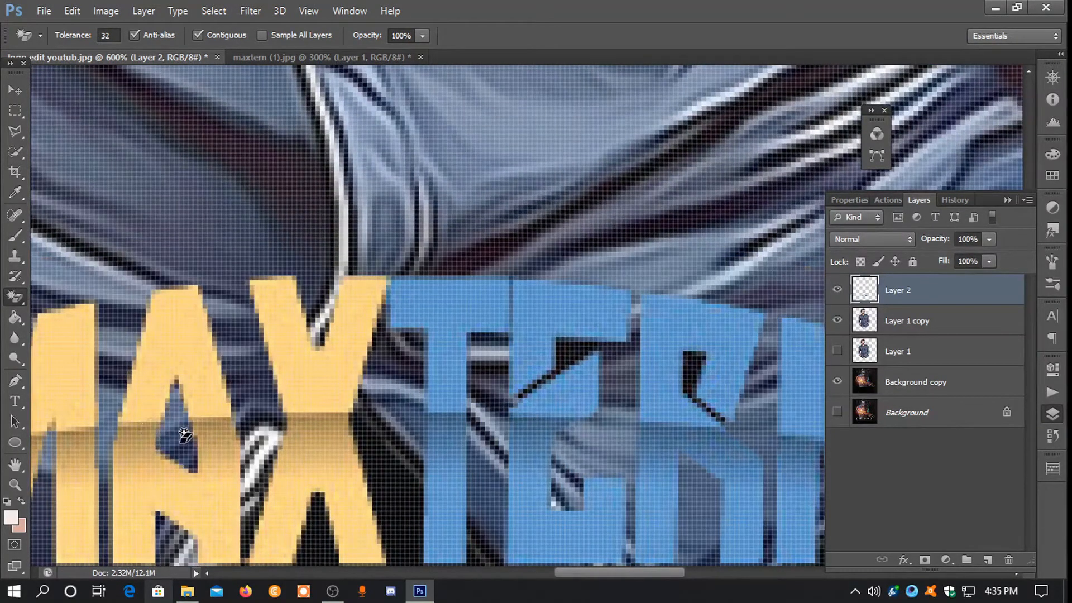
{"action": "scroll", "coordinate": [313, 447], "scroll_direction": "down", "scroll_amount": 2}
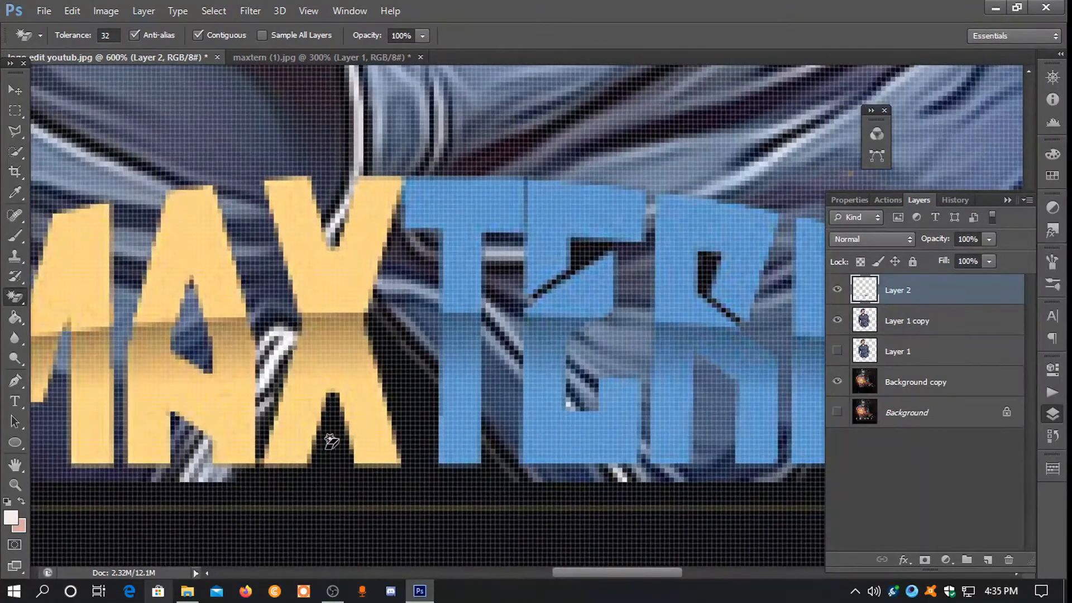
{"action": "scroll", "coordinate": [528, 390], "scroll_direction": "right", "scroll_amount": 2}
{"action": "scroll", "coordinate": [528, 390], "scroll_direction": "up", "scroll_amount": 1}
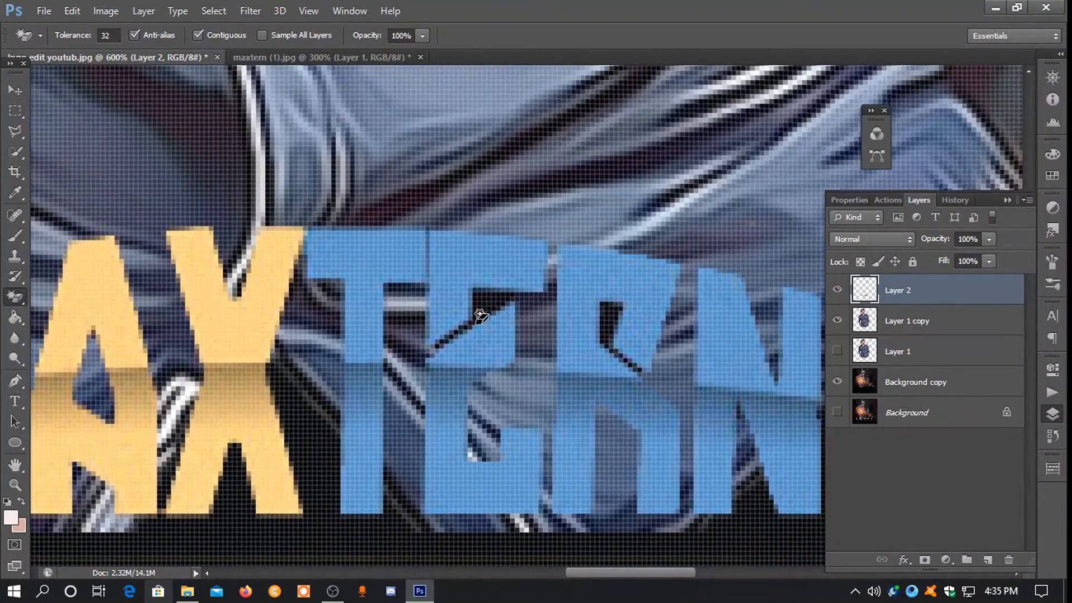
{"action": "left_click", "coordinate": [483, 306]}
{"action": "left_click", "coordinate": [611, 315]}
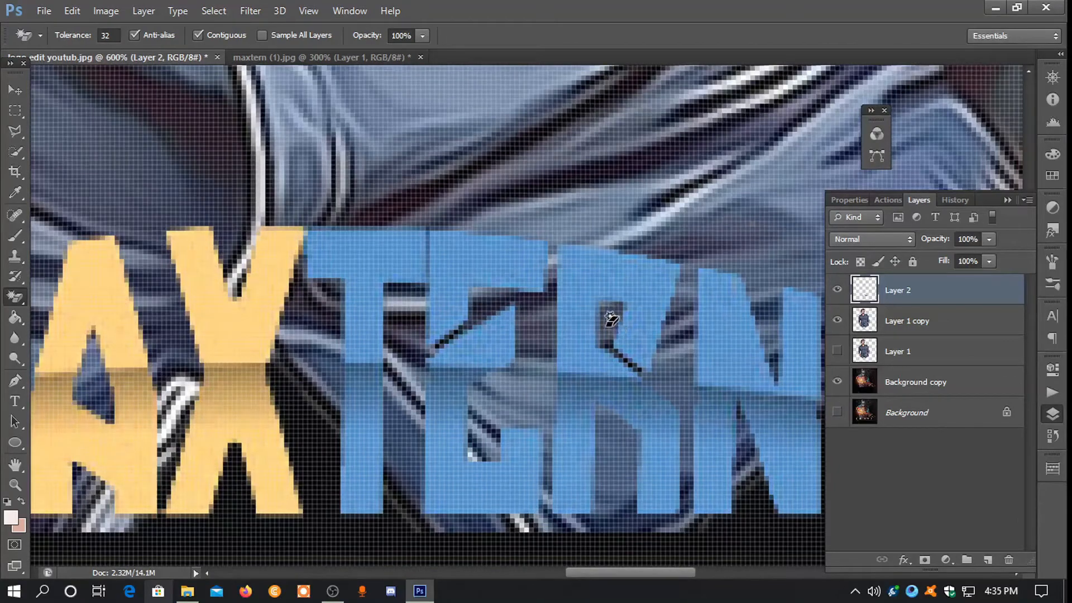
{"action": "scroll", "coordinate": [675, 347], "scroll_direction": "down", "scroll_amount": 3}
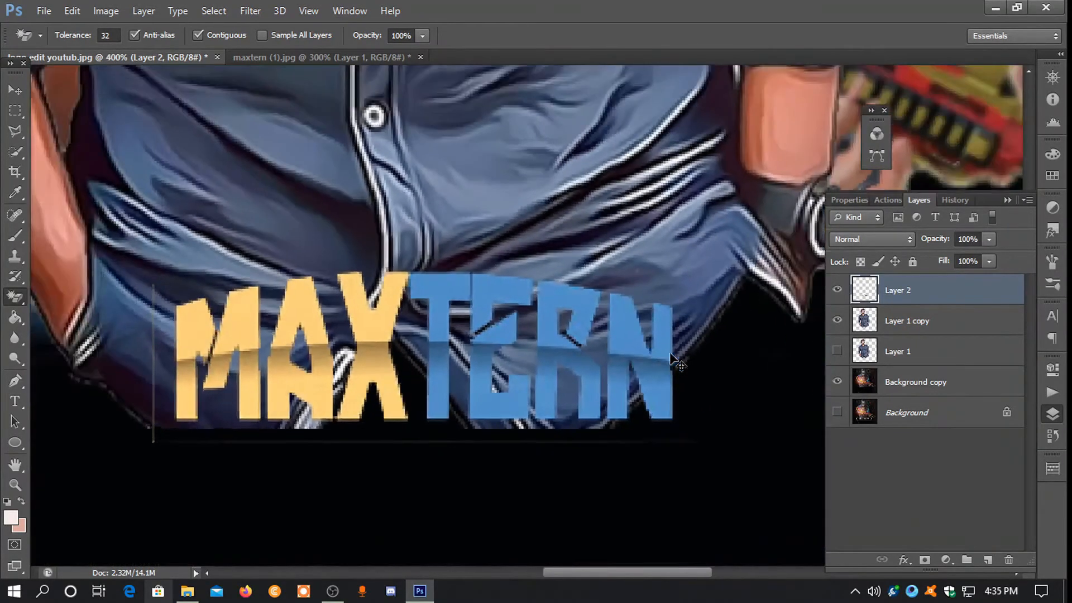
{"action": "left_click", "coordinate": [161, 329]}
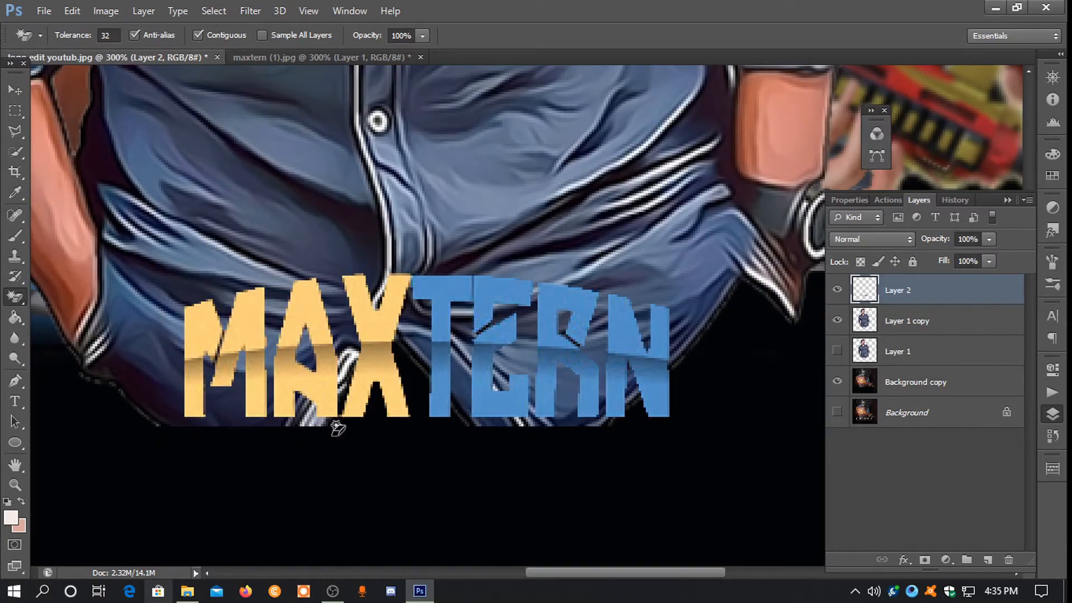
Enlarge the MAXTERN lettering to about twice its width with Free Transform and centre it across the man's waist.
{"action": "scroll", "coordinate": [329, 430], "scroll_direction": "down", "scroll_amount": 1}
{"action": "scroll", "coordinate": [329, 428], "scroll_direction": "down", "scroll_amount": 2}
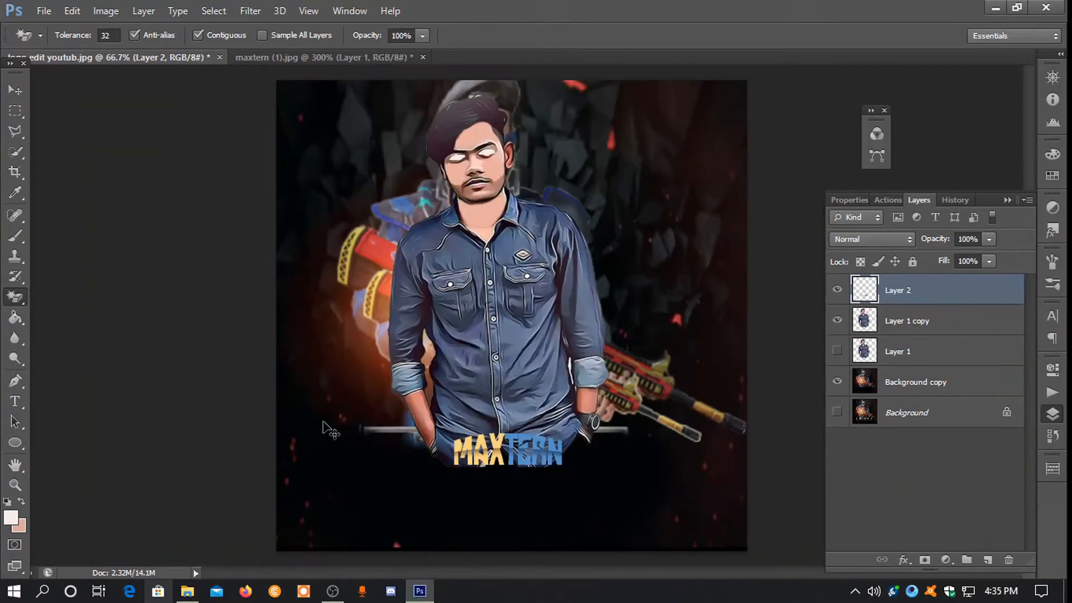
{"action": "key", "text": "ctrl+t"}
{"action": "left_click_drag", "start_coordinate": [558, 429], "coordinate": [688, 373]}
{"action": "left_click_drag", "start_coordinate": [613, 436], "coordinate": [551, 474]}
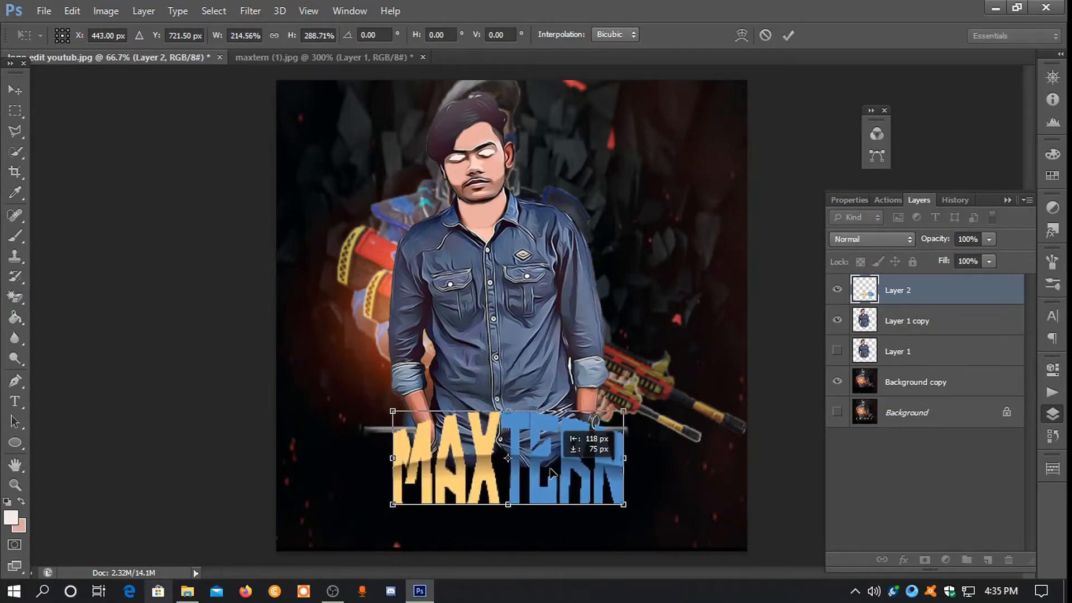
{"action": "left_click_drag", "start_coordinate": [630, 412], "coordinate": [609, 433]}
{"action": "left_click", "coordinate": [781, 35]}
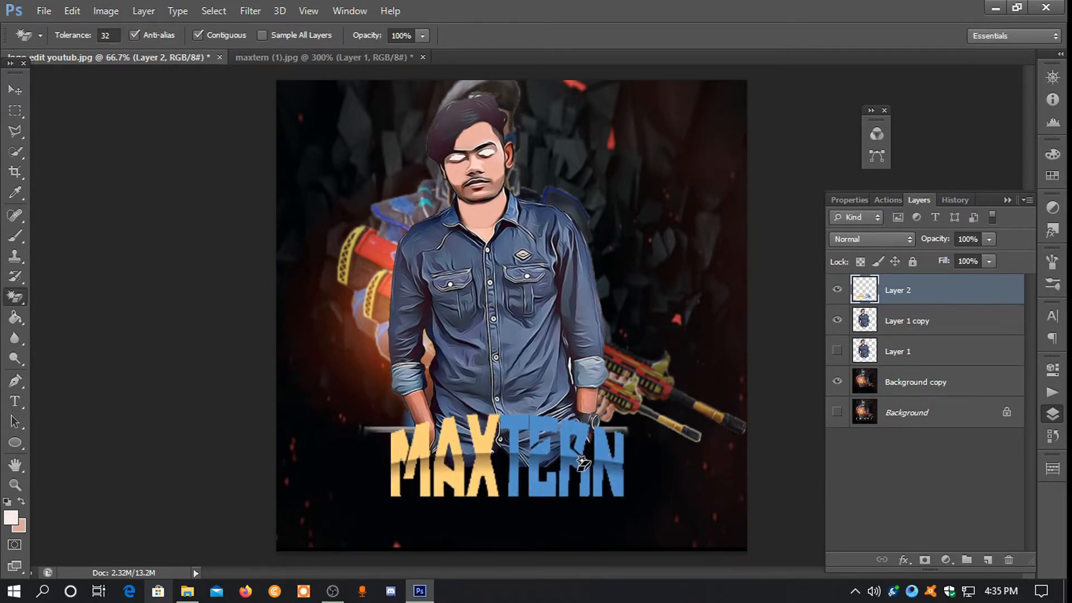
Lower the MAXTERN lettering layer's fill to 88% and its opacity to 91%.
{"action": "left_click", "coordinate": [983, 261]}
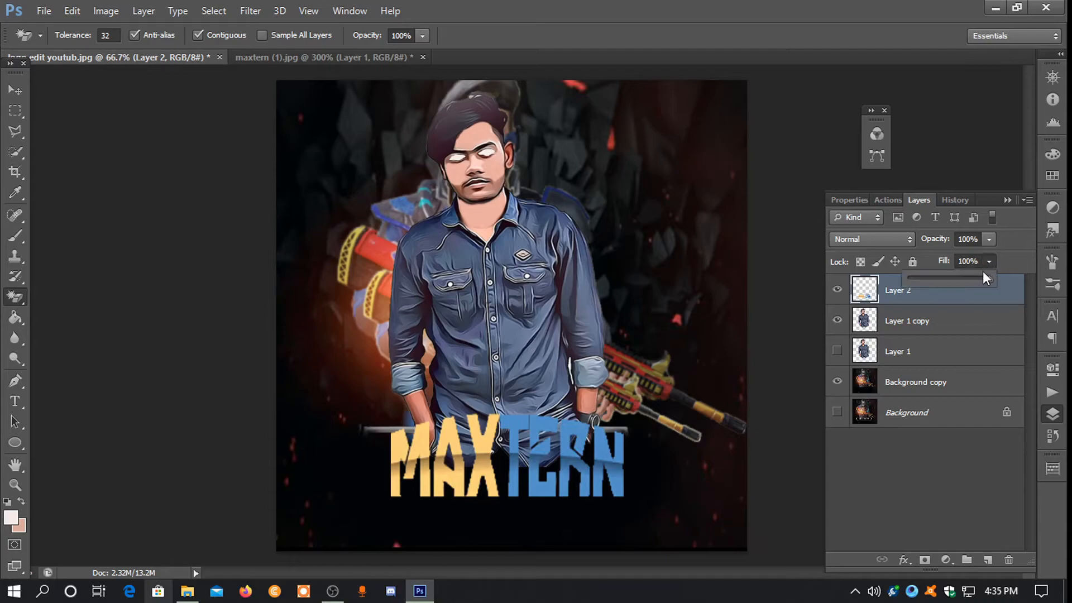
{"action": "left_click_drag", "start_coordinate": [982, 279], "coordinate": [983, 258]}
{"action": "left_click", "coordinate": [989, 239]}
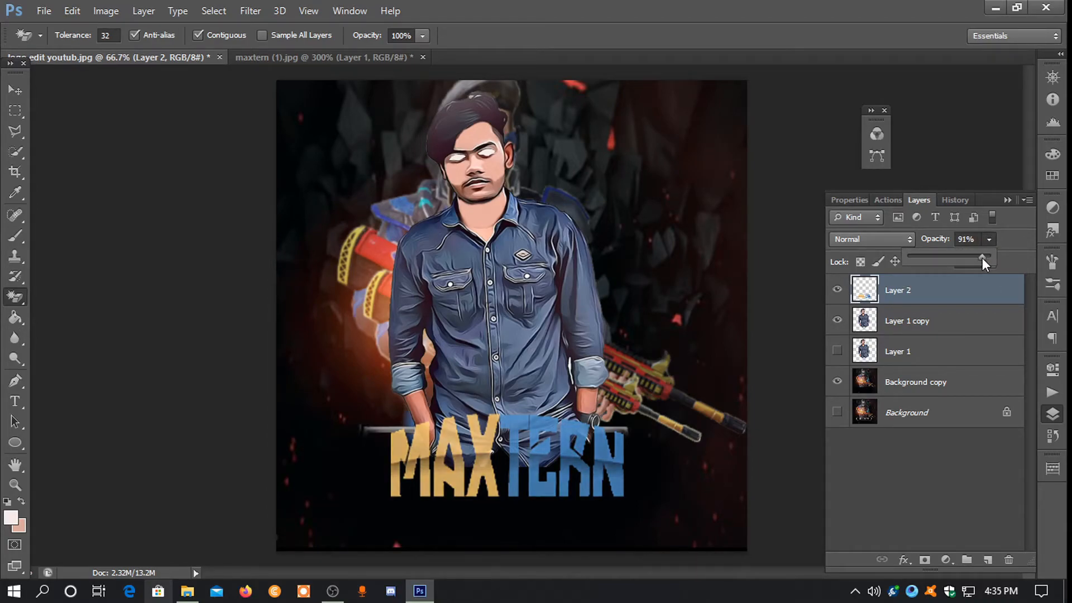
{"action": "left_click", "coordinate": [1011, 227]}
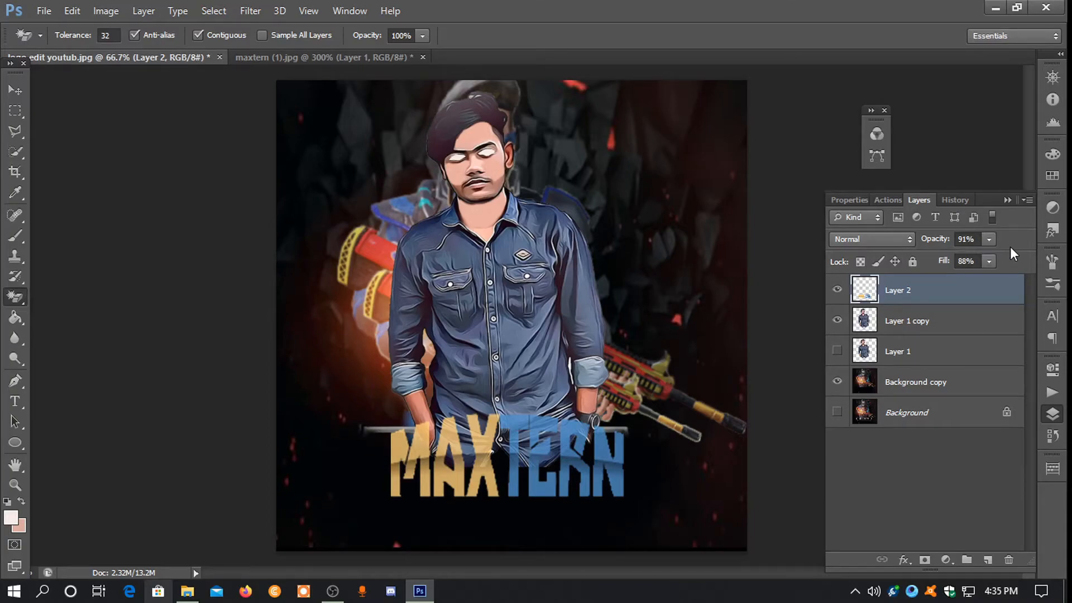
Open the orange glow image 5tpGvKh.jpg from the new logo kp folder through Camera Raw without changing its adjustments.
{"action": "left_click", "coordinate": [43, 10]}
{"action": "left_click", "coordinate": [56, 41]}
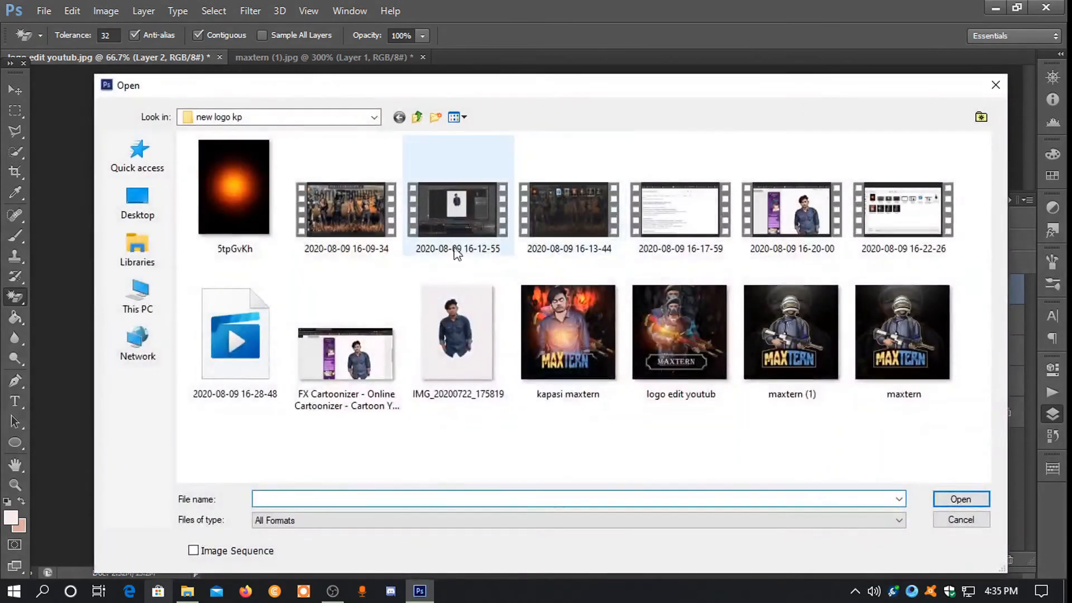
{"action": "double_click", "coordinate": [243, 189]}
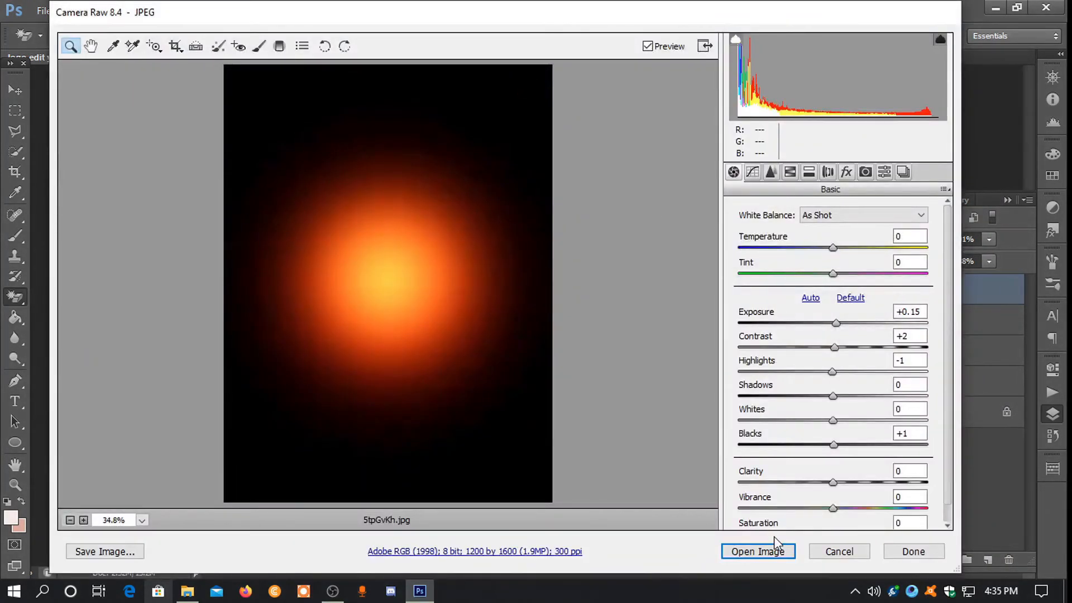
{"action": "left_click", "coordinate": [770, 550]}
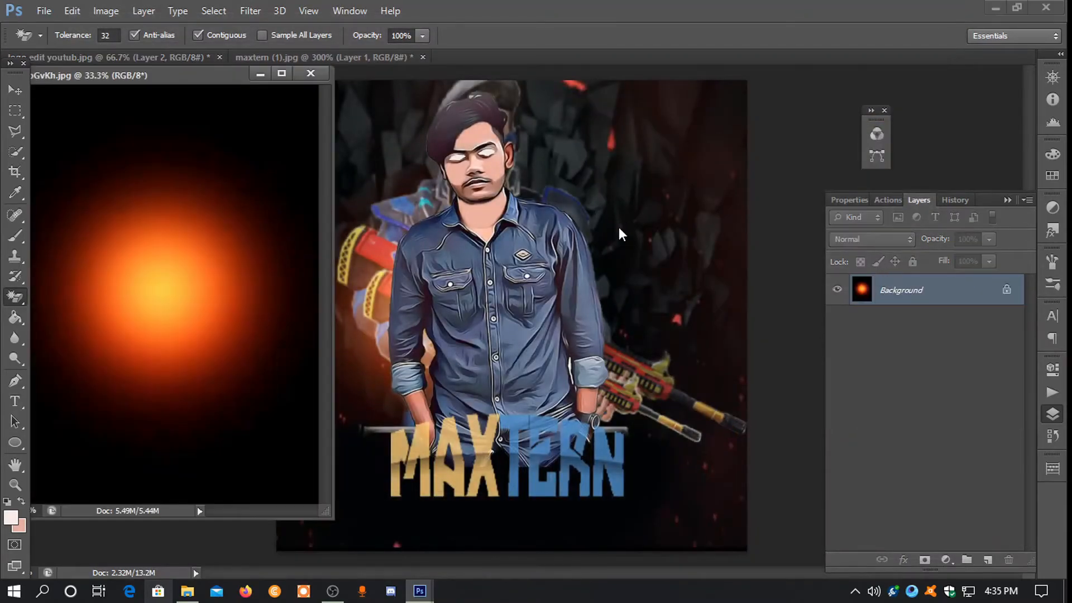
Dock the orange glow image 5tpGvKh.jpg as a document tab and copy the glow into the logo document as a new layer.
{"action": "left_click_drag", "start_coordinate": [165, 76], "coordinate": [460, 54]}
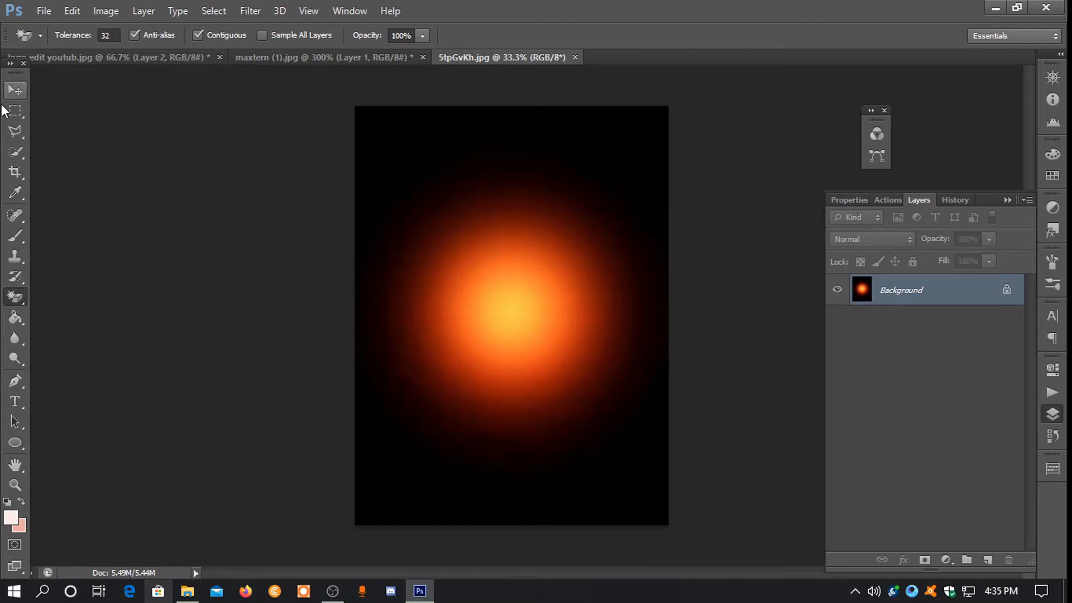
{"action": "left_click", "coordinate": [15, 91]}
{"action": "left_click_drag", "start_coordinate": [455, 246], "coordinate": [345, 56]}
{"action": "left_click_drag", "start_coordinate": [190, 66], "coordinate": [443, 198]}
{"action": "left_click_drag", "start_coordinate": [500, 216], "coordinate": [518, 226]}
Scale the glow layer down to about 37% with Free Transform and place it over the man's chest.
{"action": "left_click", "coordinate": [72, 12]}
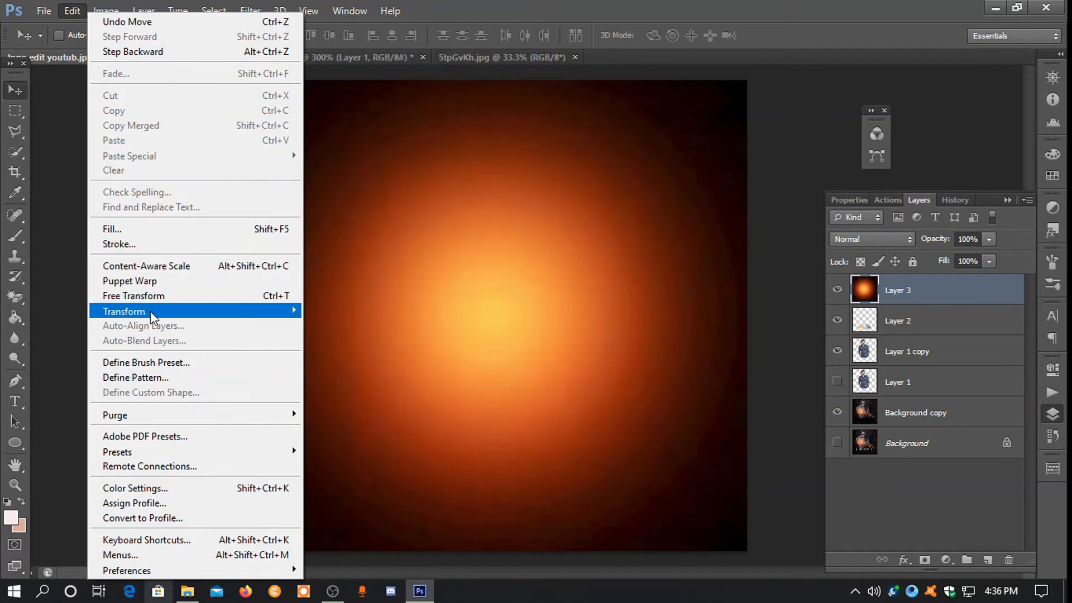
{"action": "mouse_move", "coordinate": [149, 311]}
{"action": "left_click", "coordinate": [335, 333]}
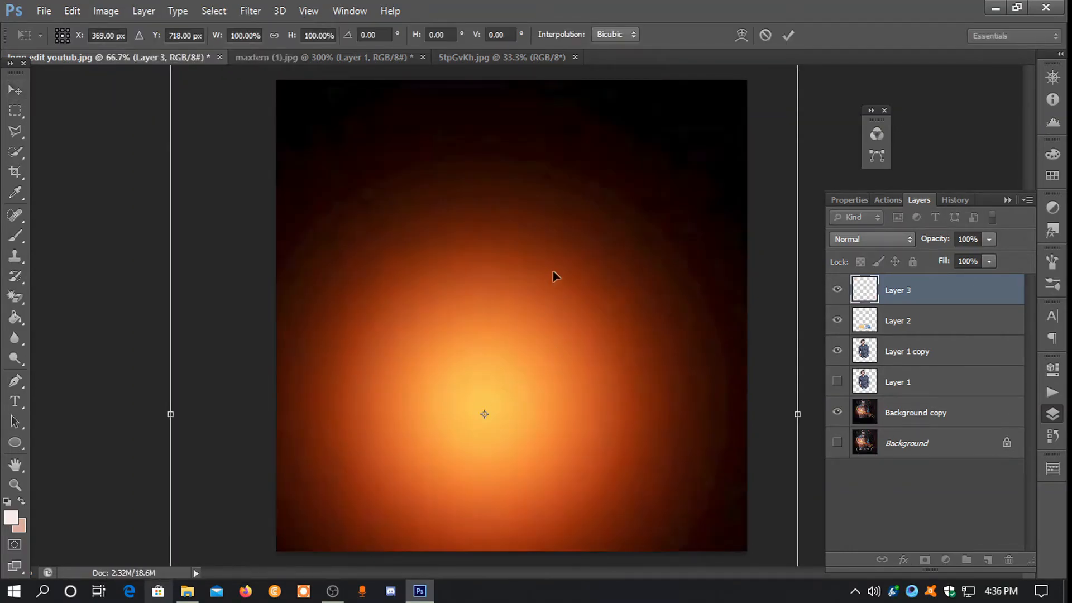
{"action": "left_click_drag", "start_coordinate": [553, 270], "coordinate": [458, 453]}
{"action": "left_click_drag", "start_coordinate": [703, 181], "coordinate": [425, 402]}
{"action": "left_click_drag", "start_coordinate": [361, 447], "coordinate": [655, 158]}
{"action": "left_click_drag", "start_coordinate": [717, 135], "coordinate": [728, 288]}
{"action": "left_click_drag", "start_coordinate": [613, 307], "coordinate": [569, 112]}
{"action": "left_click_drag", "start_coordinate": [688, 89], "coordinate": [560, 227]}
{"action": "right_click", "coordinate": [560, 227]}
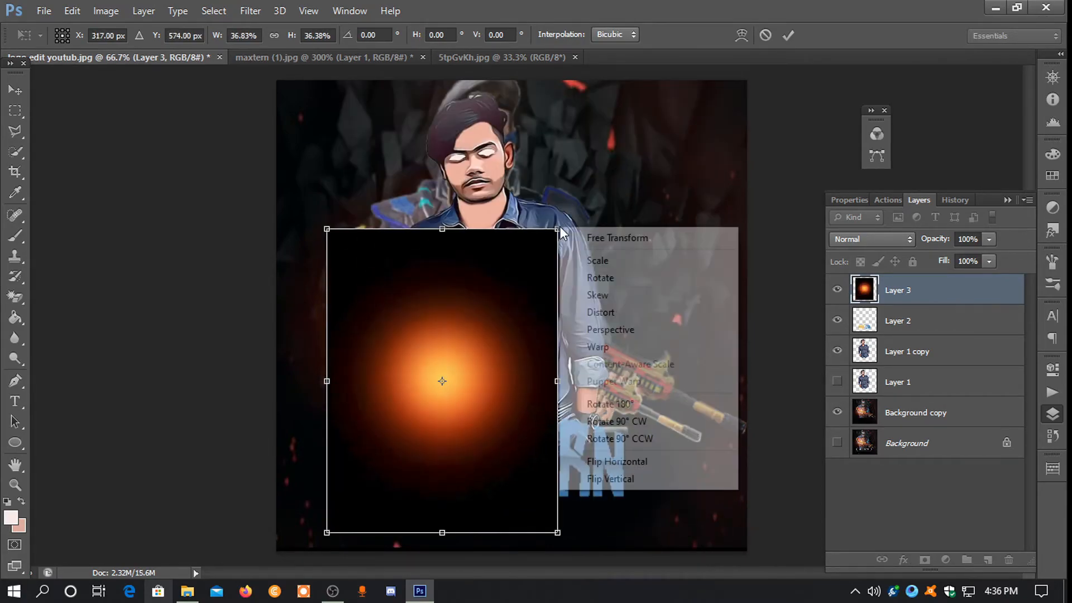
{"action": "left_click", "coordinate": [500, 289]}
{"action": "left_click_drag", "start_coordinate": [466, 316], "coordinate": [540, 235]}
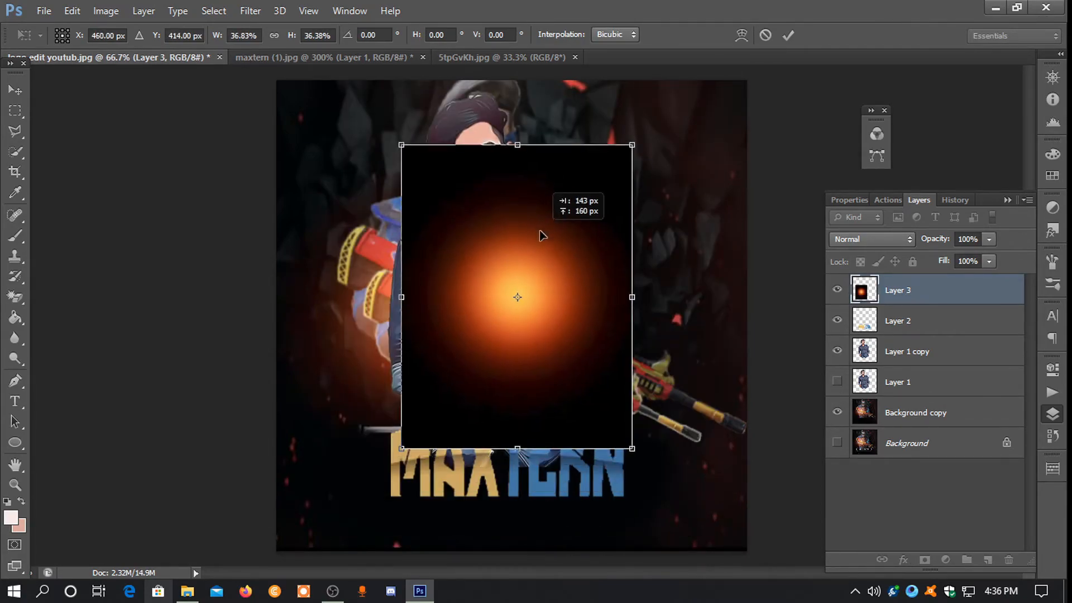
{"action": "left_click", "coordinate": [789, 36]}
Set the glow layer's blending mode to Screen and move the glow down onto the middle of the MAXTERN lettering.
{"action": "left_click", "coordinate": [891, 241]}
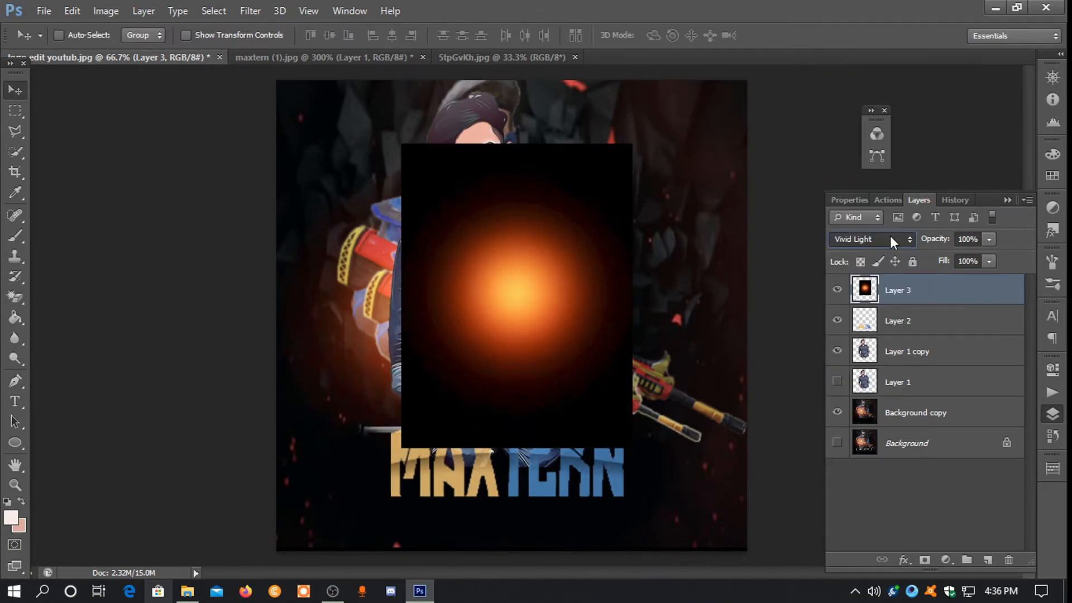
{"action": "left_click", "coordinate": [889, 235]}
{"action": "scroll", "coordinate": [889, 236], "scroll_direction": "up", "scroll_amount": 5}
{"action": "scroll", "coordinate": [890, 235], "scroll_direction": "up", "scroll_amount": 2}
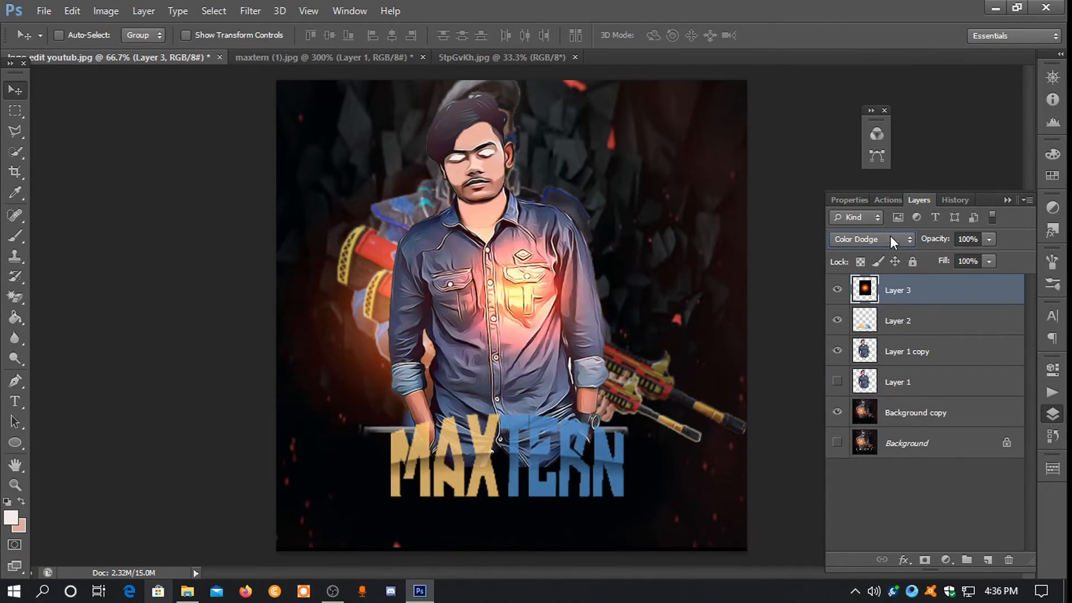
{"action": "left_click_drag", "start_coordinate": [540, 306], "coordinate": [498, 458]}
Lower the glow layer's fill to 90%, keep its opacity at 100% and nudge the glow slightly upward on the lettering.
{"action": "left_click", "coordinate": [989, 261]}
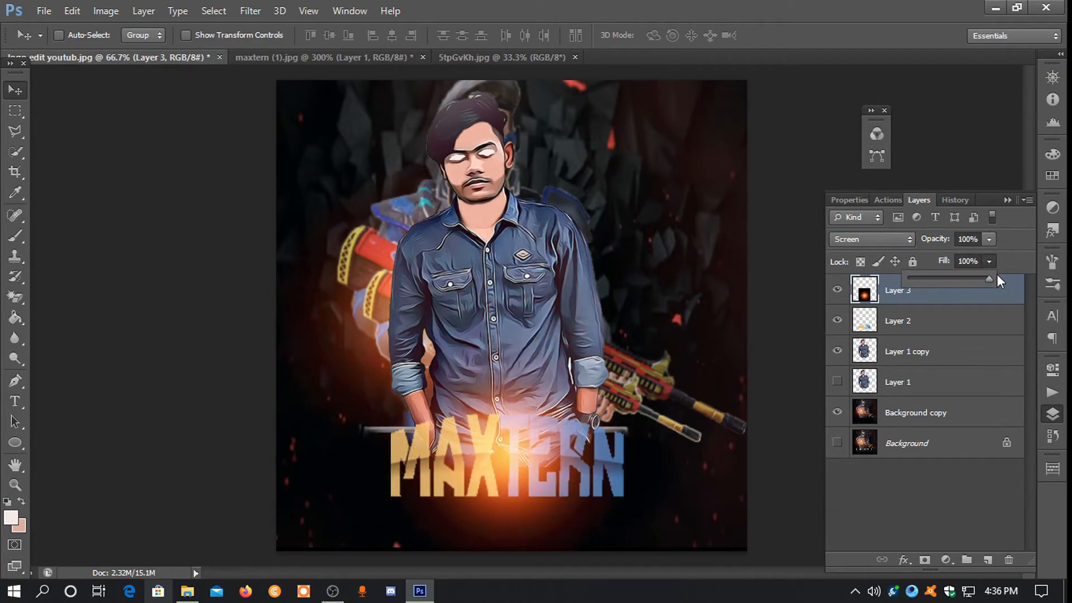
{"action": "left_click_drag", "start_coordinate": [980, 277], "coordinate": [975, 276]}
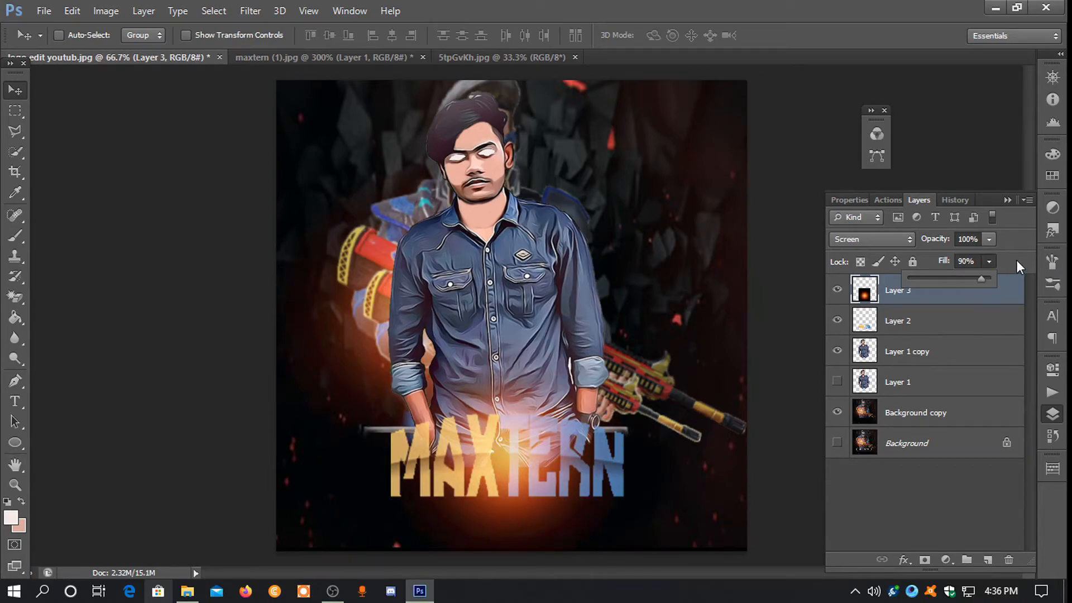
{"action": "left_click", "coordinate": [986, 239]}
{"action": "left_click_drag", "start_coordinate": [979, 255], "coordinate": [1023, 255]}
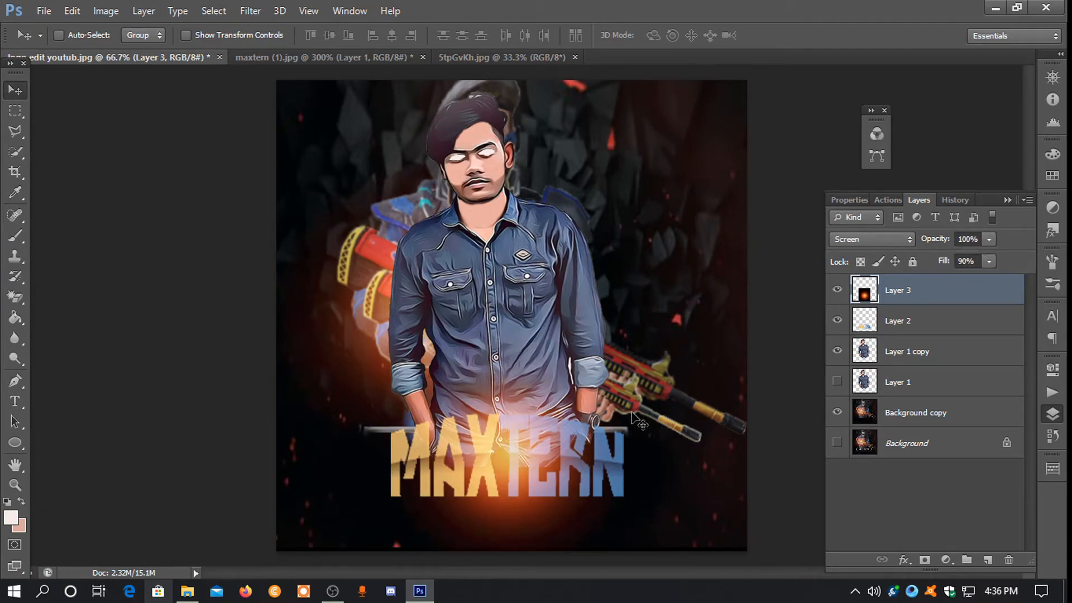
{"action": "left_click_drag", "start_coordinate": [493, 458], "coordinate": [498, 448]}
Duplicate the glow layer, place the copy beneath the man's cutout layer and move its glow up behind his head.
{"action": "left_click", "coordinate": [926, 322]}
{"action": "right_click", "coordinate": [942, 299]}
{"action": "left_click", "coordinate": [1003, 307]}
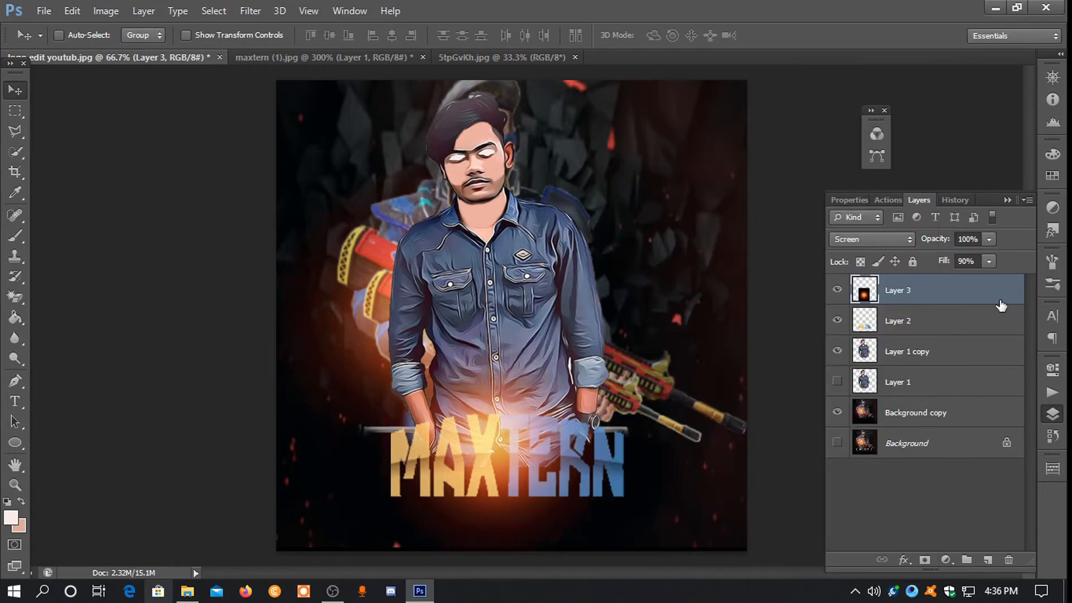
{"action": "left_click_drag", "start_coordinate": [937, 304], "coordinate": [988, 560]}
{"action": "right_click", "coordinate": [513, 450]}
{"action": "left_click", "coordinate": [480, 447]}
{"action": "right_click", "coordinate": [483, 441]}
{"action": "left_click", "coordinate": [484, 439]}
{"action": "left_click_drag", "start_coordinate": [871, 302], "coordinate": [945, 395]}
{"action": "left_click_drag", "start_coordinate": [547, 423], "coordinate": [464, 134]}
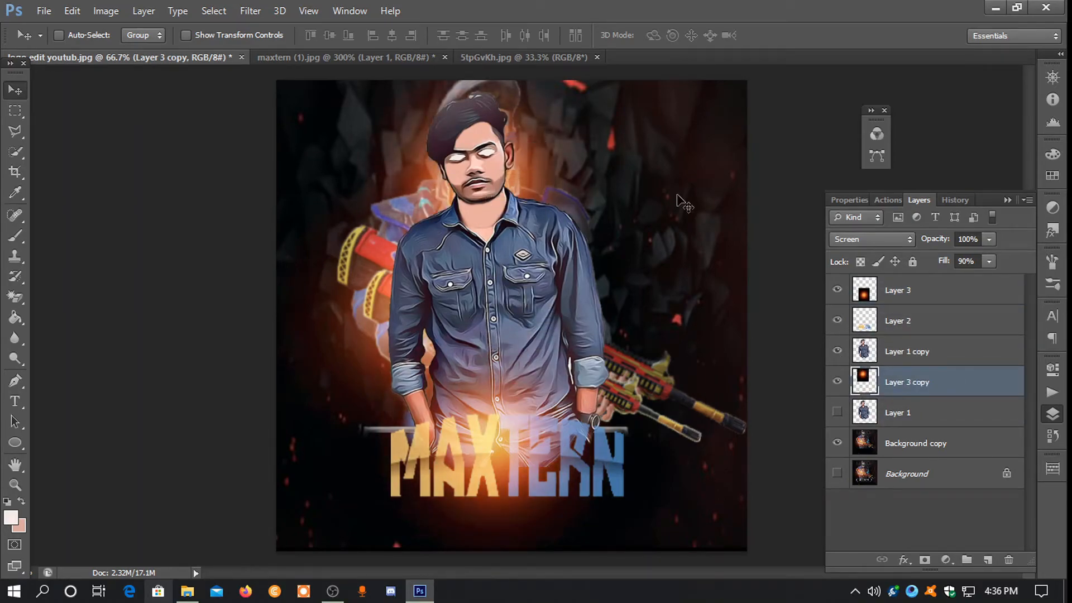
Try the Overlay, Multiply, Normal and Linear Light blending modes on the glow copy behind the man's head.
{"action": "left_click", "coordinate": [860, 237]}
{"action": "left_click", "coordinate": [854, 162]}
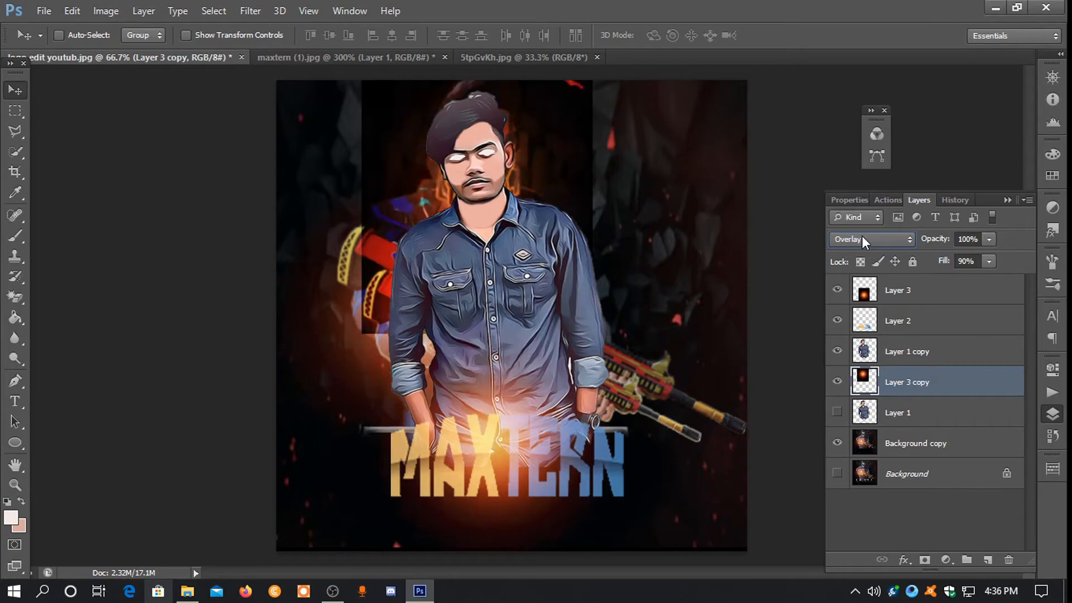
{"action": "scroll", "coordinate": [862, 235], "scroll_direction": "up", "scroll_amount": 9}
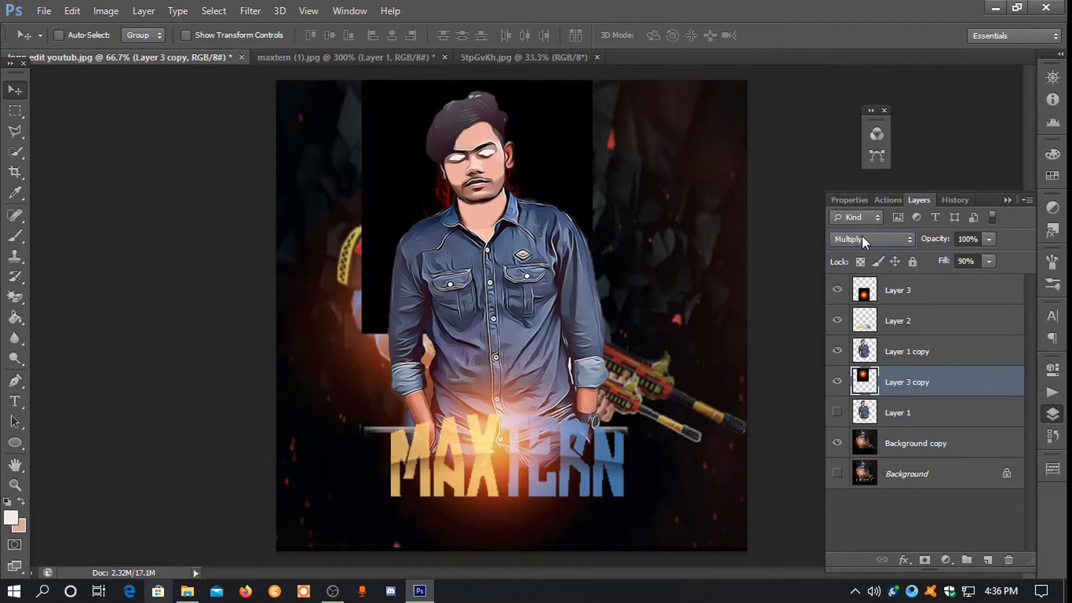
{"action": "scroll", "coordinate": [862, 236], "scroll_direction": "up", "scroll_amount": 1}
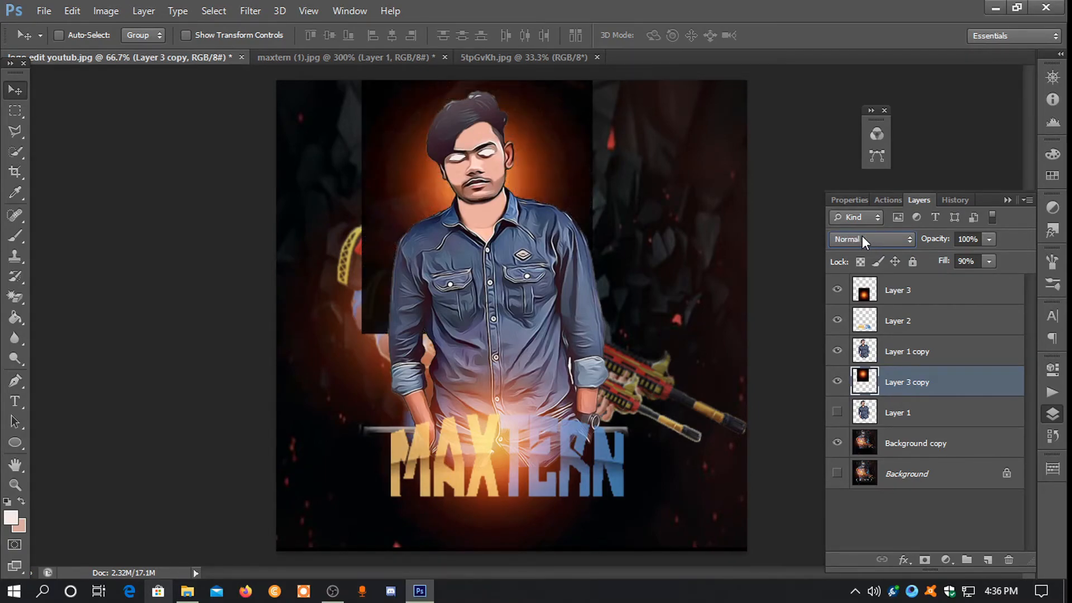
{"action": "scroll", "coordinate": [862, 235], "scroll_direction": "down", "scroll_amount": 14}
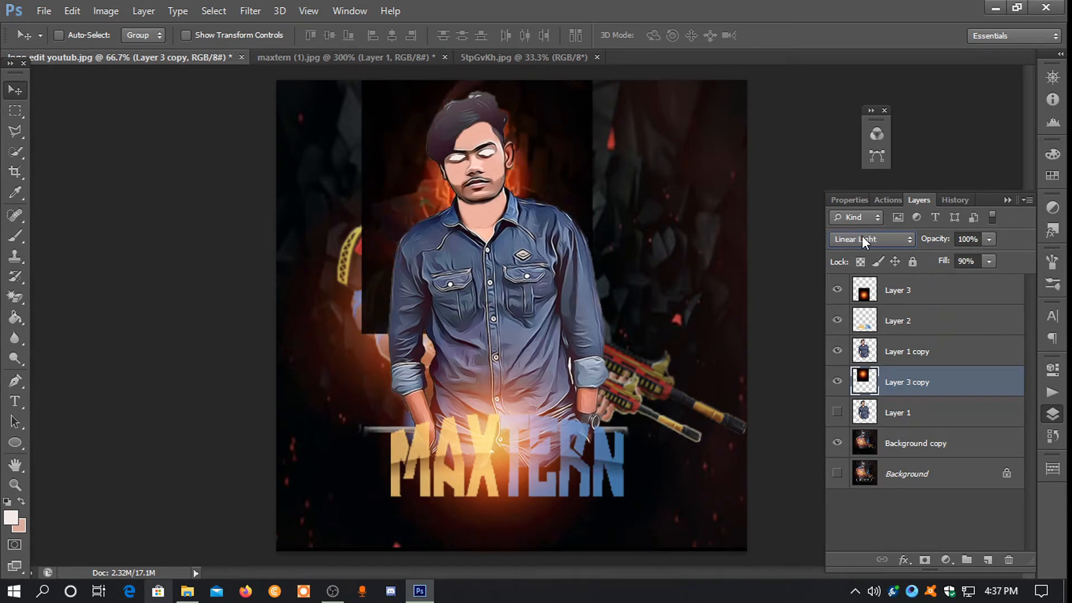
{"action": "scroll", "coordinate": [861, 236], "scroll_direction": "down", "scroll_amount": 5}
{"action": "scroll", "coordinate": [862, 235], "scroll_direction": "up", "scroll_amount": 5}
{"action": "scroll", "coordinate": [861, 236], "scroll_direction": "up", "scroll_amount": 2}
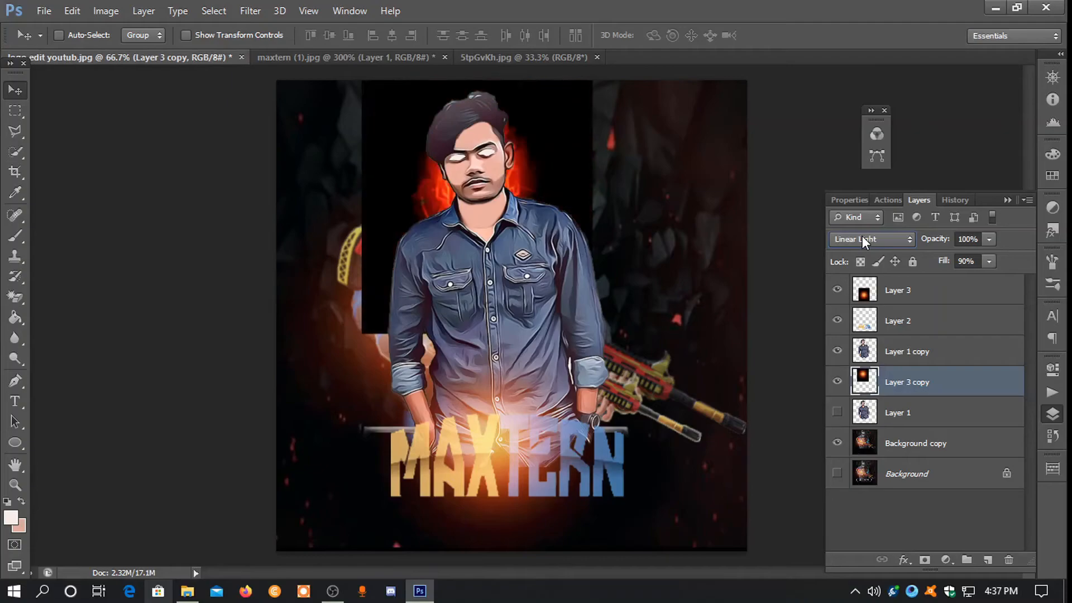
{"action": "scroll", "coordinate": [862, 239], "scroll_direction": "up", "scroll_amount": 1}
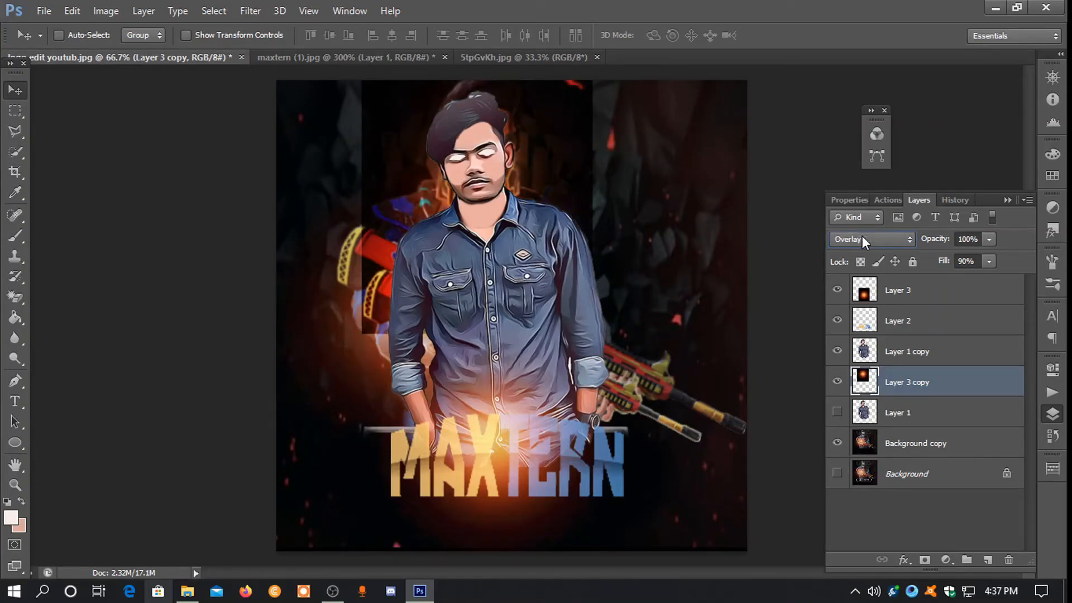
{"action": "scroll", "coordinate": [861, 239], "scroll_direction": "up", "scroll_amount": 2}
Set the glow copy behind the man to Color Dodge and move it onto the rocks to the left of his head.
{"action": "mouse_move", "coordinate": [550, 220]}
{"action": "left_mouse_down"}
{"action": "mouse_move", "coordinate": [466, 134]}
{"action": "mouse_move", "coordinate": [450, 154]}
{"action": "mouse_move", "coordinate": [413, 81]}
{"action": "mouse_move", "coordinate": [415, 134]}
{"action": "mouse_move", "coordinate": [466, 170]}
{"action": "left_mouse_up"}
{"action": "left_click", "coordinate": [870, 238]}
{"action": "left_click", "coordinate": [879, 226]}
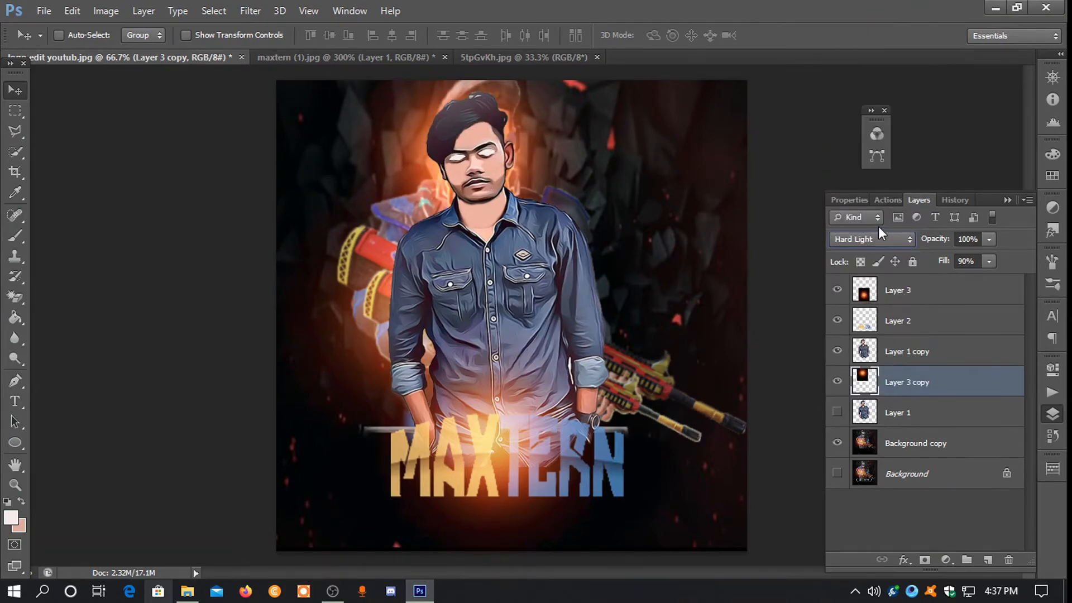
{"action": "scroll", "coordinate": [880, 243], "scroll_direction": "up", "scroll_amount": 14}
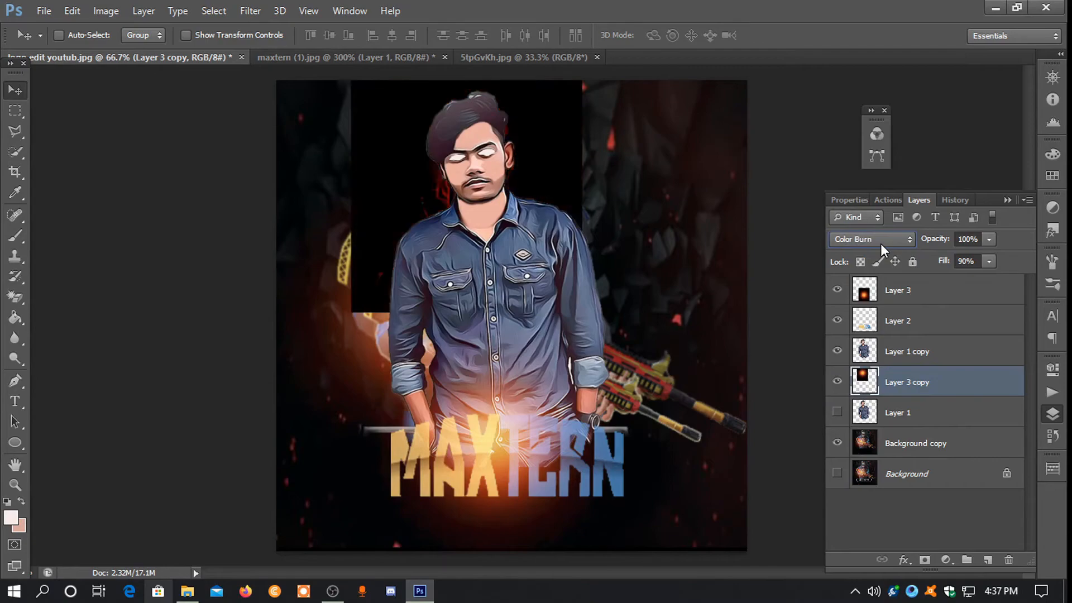
{"action": "scroll", "coordinate": [882, 241], "scroll_direction": "down", "scroll_amount": 6}
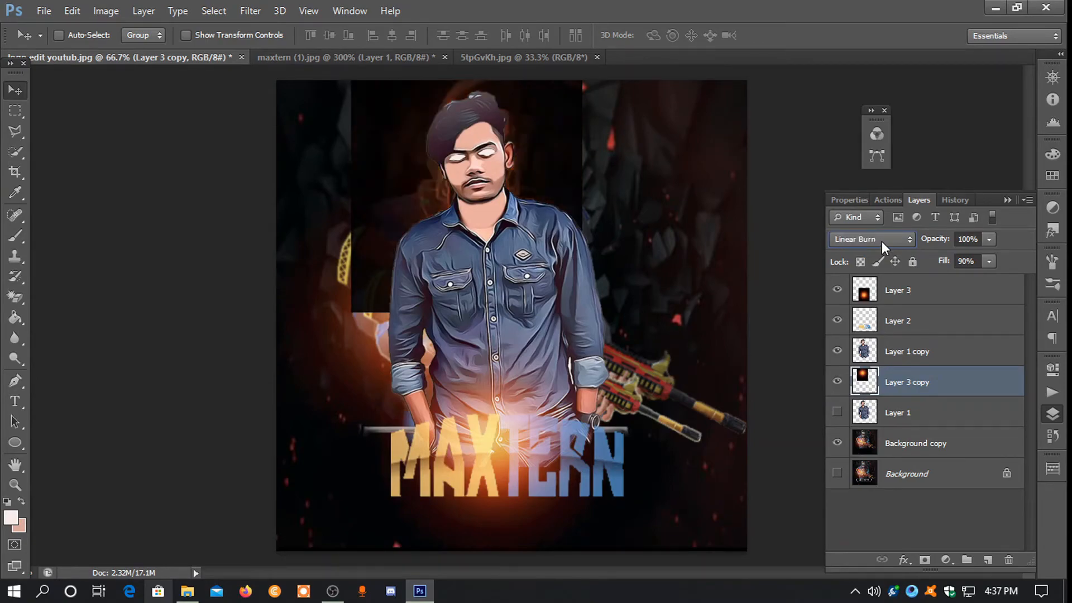
{"action": "scroll", "coordinate": [882, 241], "scroll_direction": "down", "scroll_amount": 3}
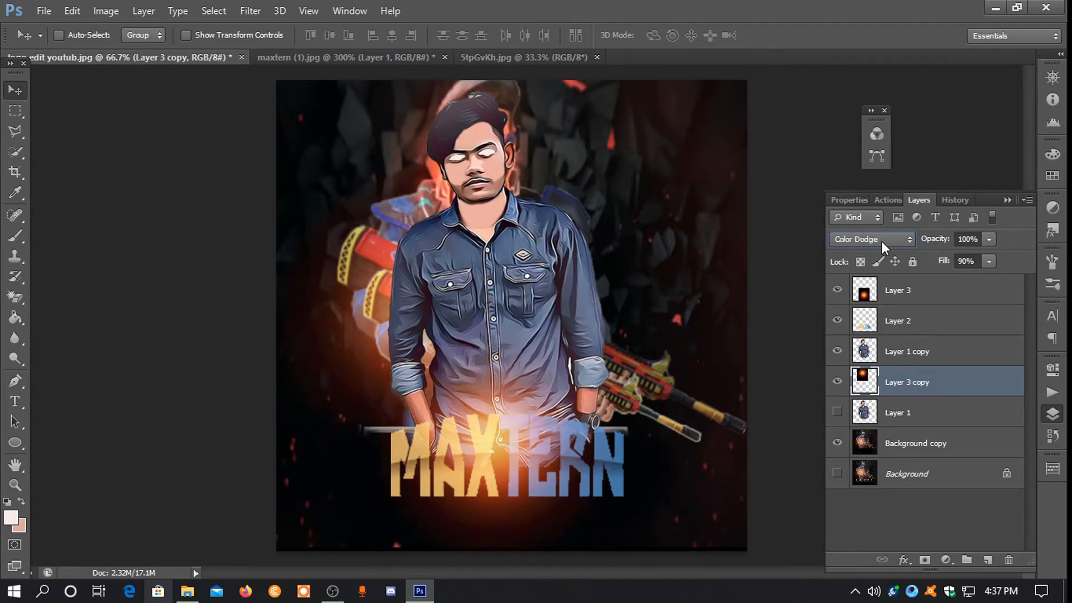
{"action": "left_click_drag", "start_coordinate": [483, 165], "coordinate": [358, 170]}
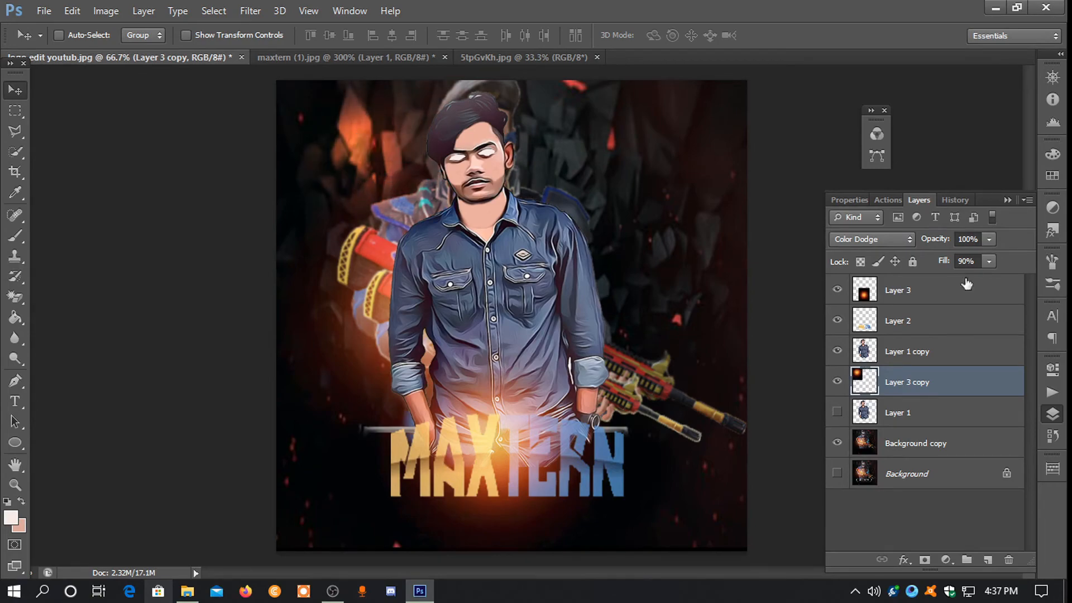
Duplicate the Screen glow on the lettering and move the copy to the backdrop at the upper right of the man's head.
{"action": "left_click_drag", "start_coordinate": [949, 289], "coordinate": [987, 559]}
{"action": "left_click_drag", "start_coordinate": [430, 157], "coordinate": [610, 324]}
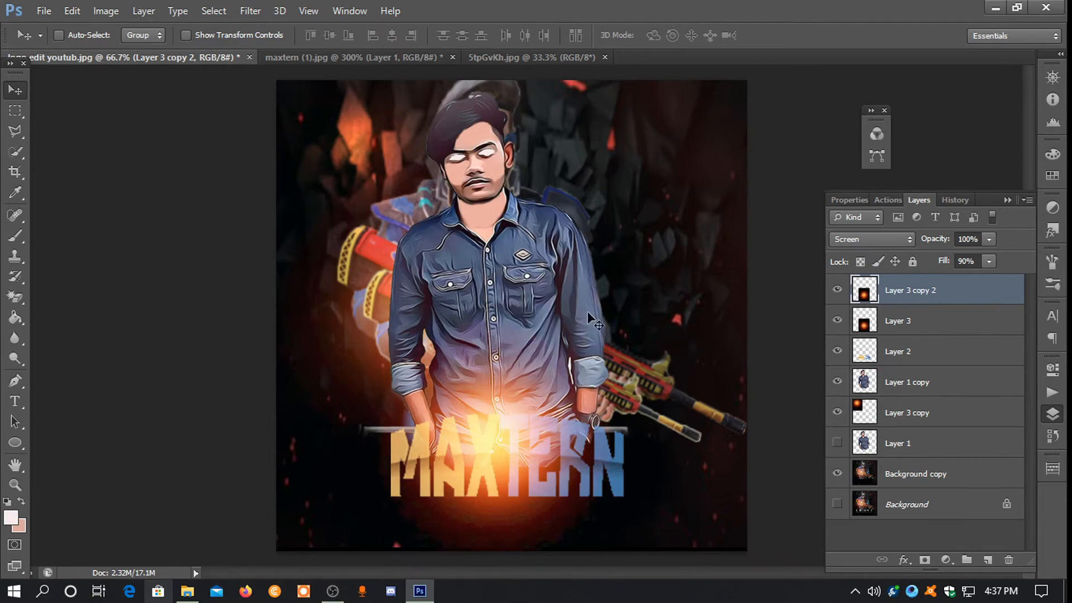
{"action": "left_click_drag", "start_coordinate": [535, 463], "coordinate": [645, 198]}
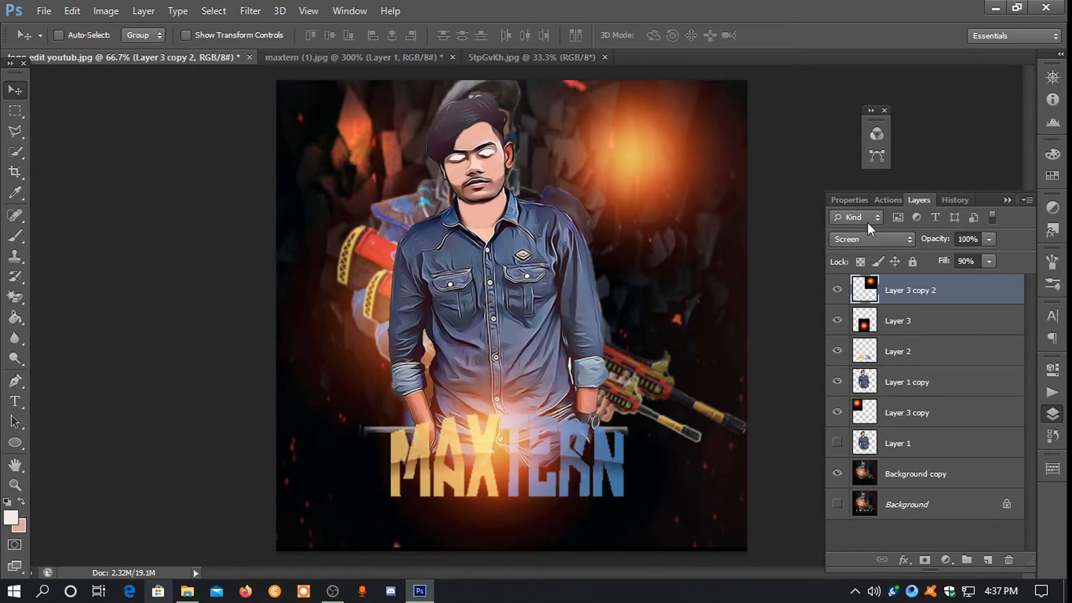
Set the blending mode of the upper-right glow copy, Layer 3 copy 2, to Color Dodge.
{"action": "left_click", "coordinate": [898, 330]}
{"action": "left_click", "coordinate": [896, 293]}
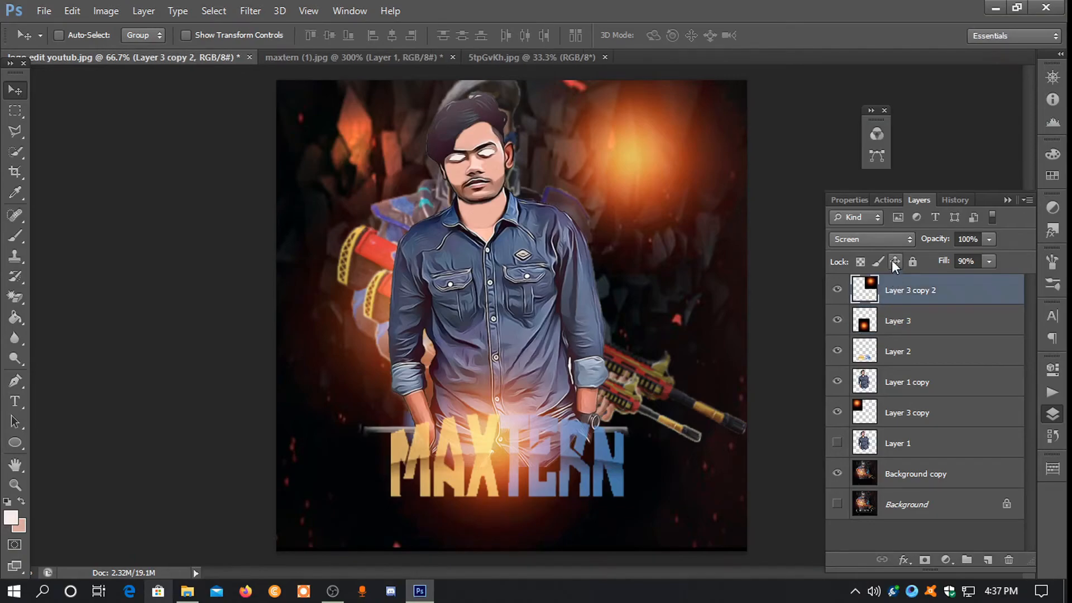
{"action": "left_click", "coordinate": [894, 322]}
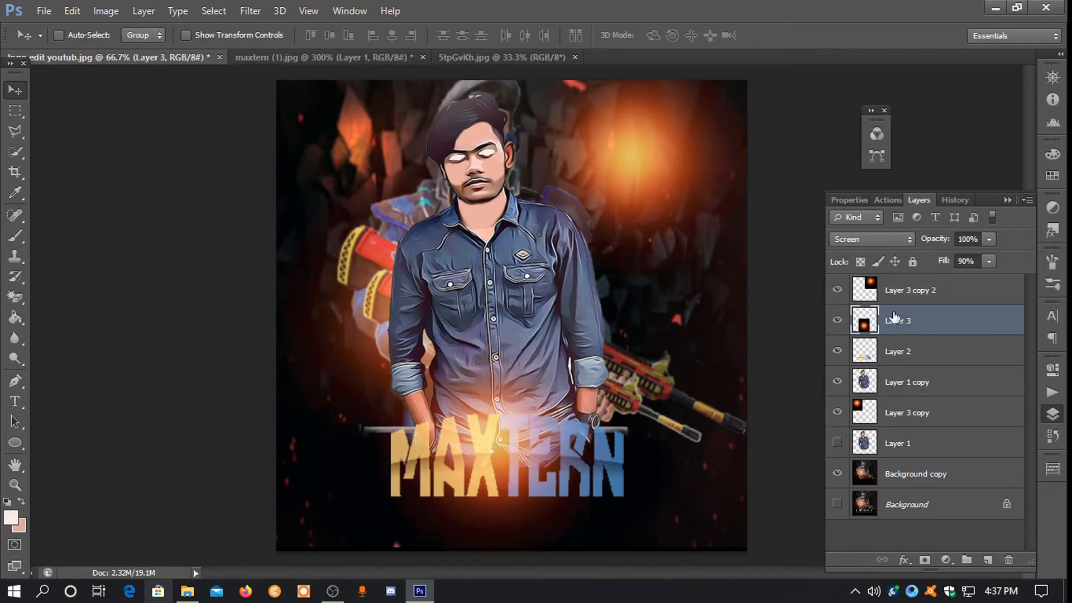
{"action": "left_click", "coordinate": [883, 239]}
{"action": "left_click", "coordinate": [953, 324]}
{"action": "left_click", "coordinate": [933, 293]}
{"action": "left_click", "coordinate": [892, 234]}
{"action": "left_click", "coordinate": [887, 236]}
{"action": "scroll", "coordinate": [883, 238], "scroll_direction": "up", "scroll_amount": 5}
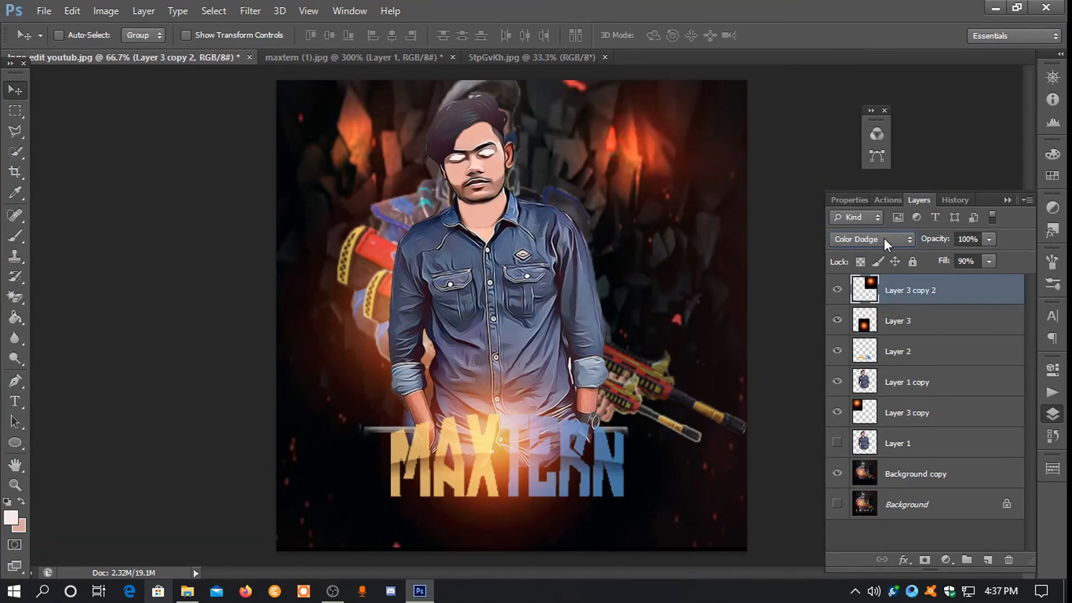
{"action": "scroll", "coordinate": [883, 238], "scroll_direction": "up", "scroll_amount": 1}
{"action": "scroll", "coordinate": [883, 238], "scroll_direction": "down", "scroll_amount": 1}
Move the upper-right glow closer to the man's head and enlarge it to about 108% with Free Transform.
{"action": "mouse_move", "coordinate": [665, 181]}
{"action": "left_mouse_down"}
{"action": "mouse_move", "coordinate": [629, 180]}
{"action": "mouse_move", "coordinate": [628, 159]}
{"action": "mouse_move", "coordinate": [611, 162]}
{"action": "mouse_move", "coordinate": [602, 144]}
{"action": "mouse_move", "coordinate": [603, 164]}
{"action": "left_mouse_up"}
{"action": "key", "text": "ctrl+t"}
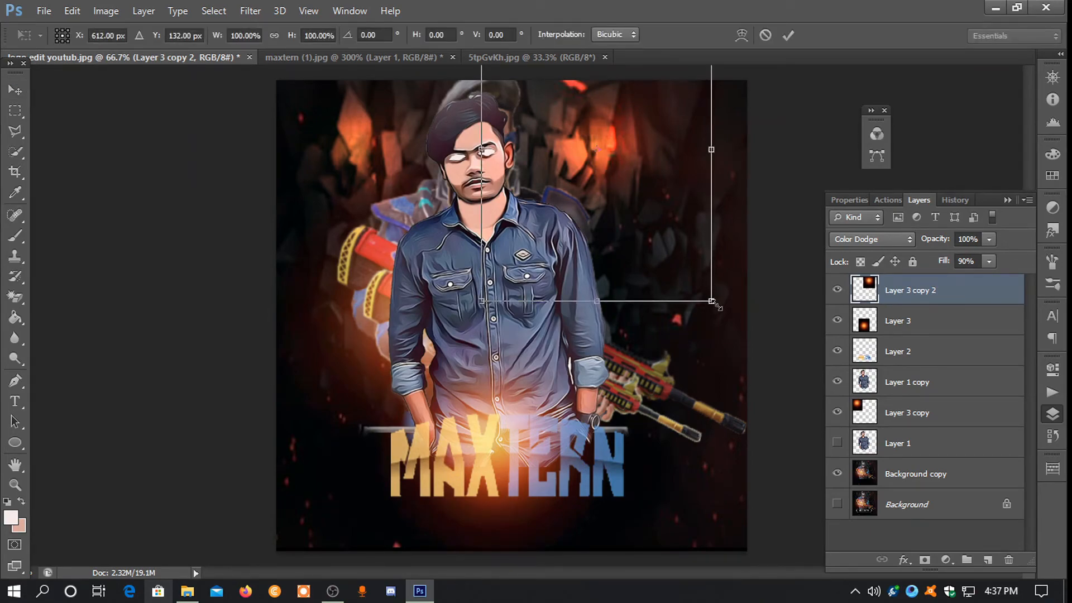
{"action": "left_click_drag", "start_coordinate": [717, 305], "coordinate": [737, 330]}
{"action": "right_click", "coordinate": [739, 332]}
{"action": "left_click", "coordinate": [647, 242]}
{"action": "left_click_drag", "start_coordinate": [640, 234], "coordinate": [630, 228]}
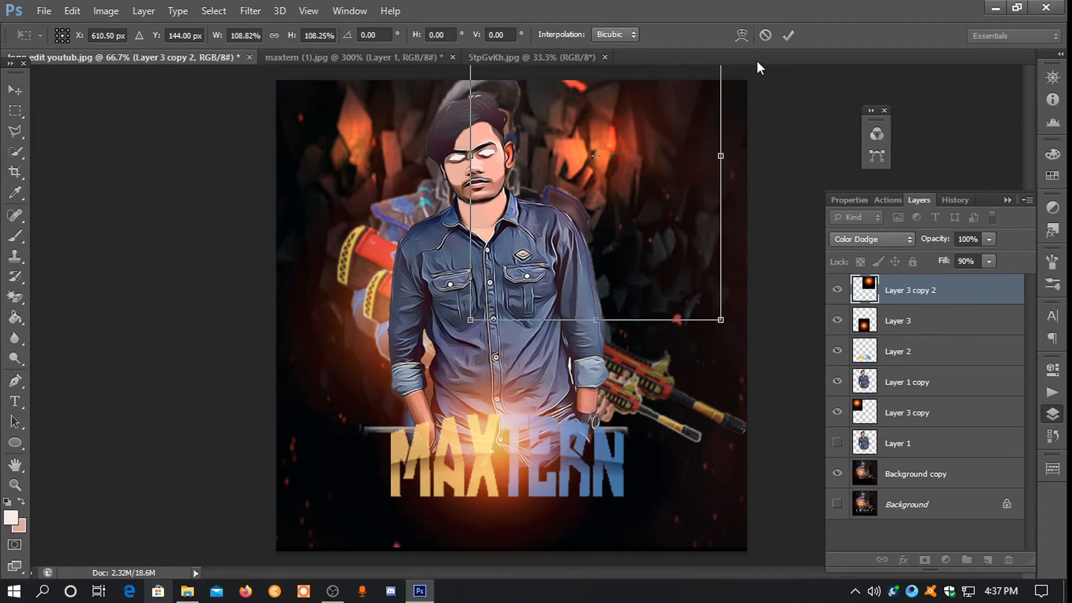
{"action": "left_click", "coordinate": [788, 35]}
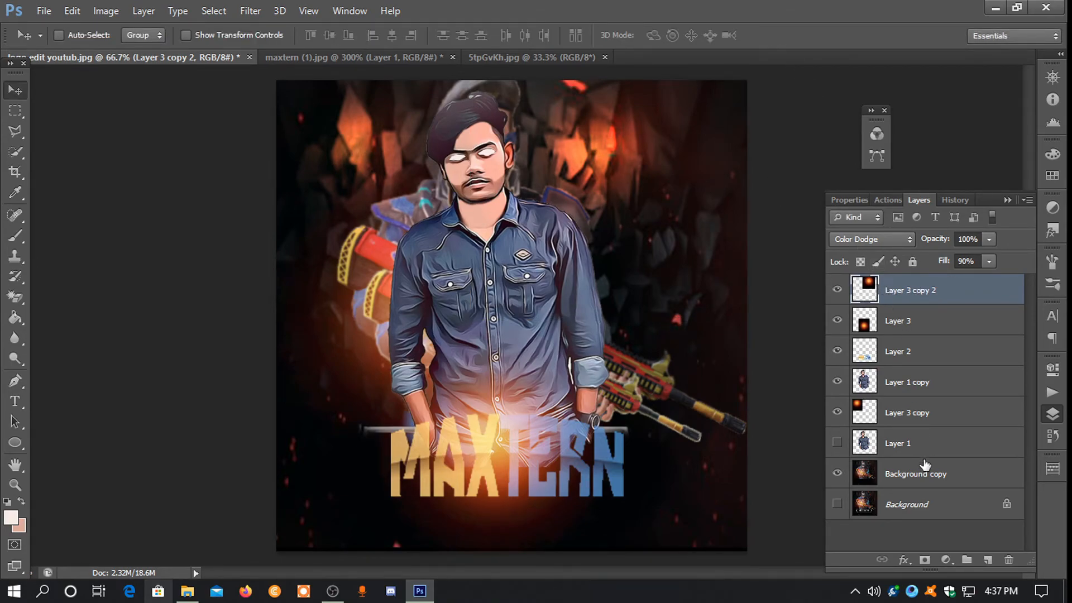
Duplicate the upper-left glow layer and place the copy behind the man's head, enlarged to about 117% width and 108% height.
{"action": "left_click_drag", "start_coordinate": [929, 422], "coordinate": [987, 559]}
{"action": "left_click_drag", "start_coordinate": [389, 144], "coordinate": [509, 155]}
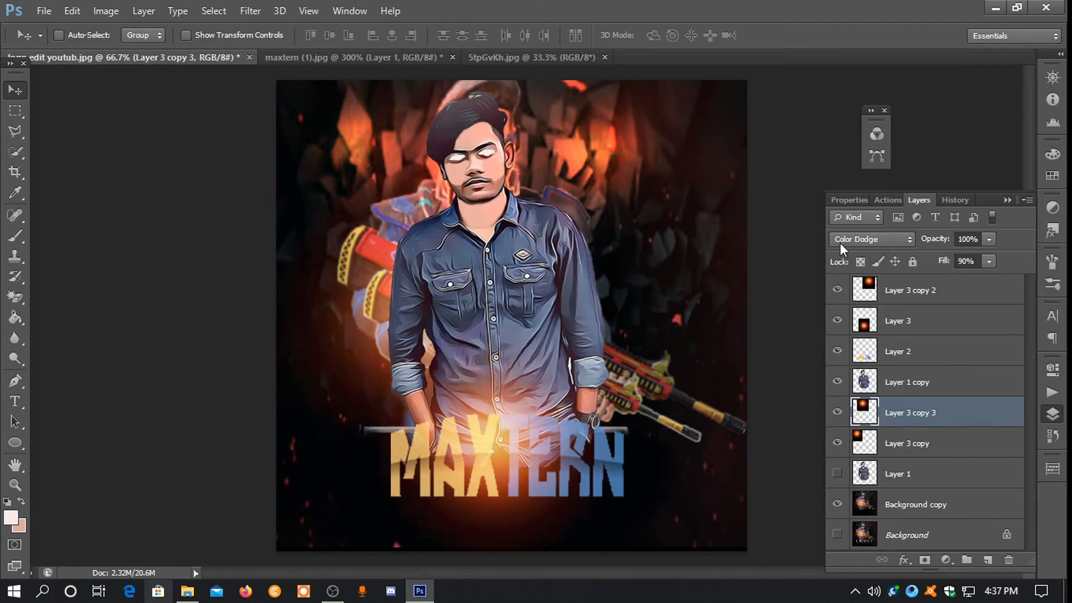
{"action": "key", "text": "ctrl+t"}
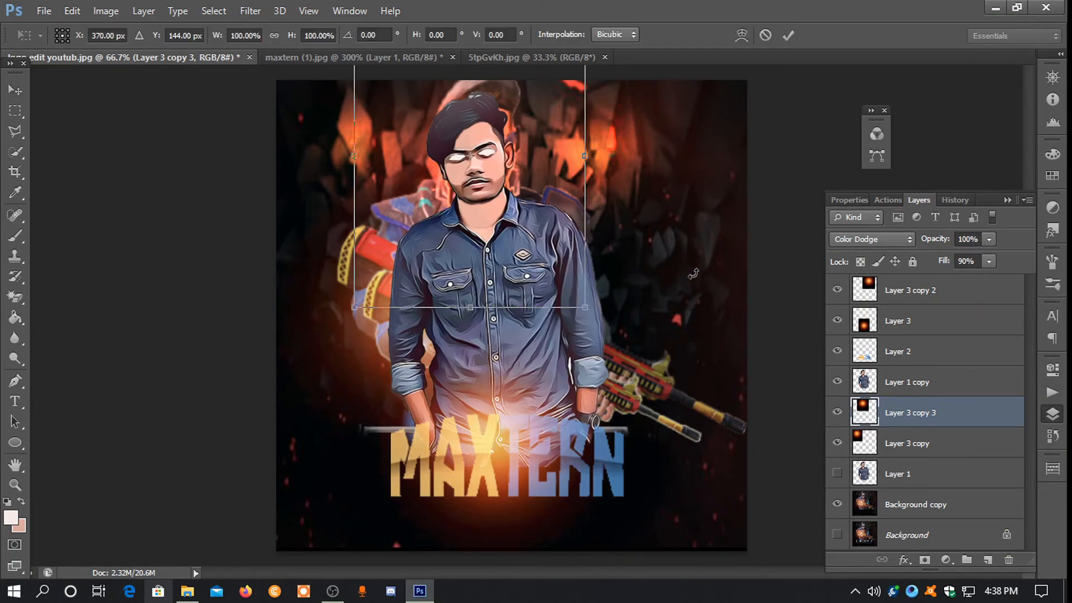
{"action": "left_click_drag", "start_coordinate": [585, 311], "coordinate": [628, 346]}
{"action": "left_click_drag", "start_coordinate": [568, 242], "coordinate": [542, 202]}
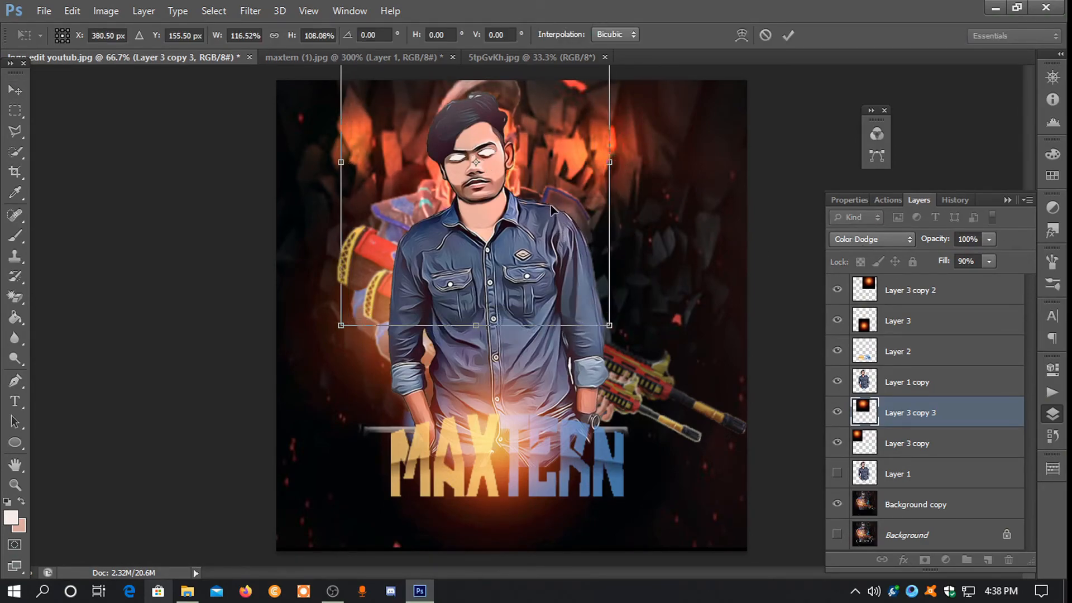
{"action": "left_click", "coordinate": [787, 36]}
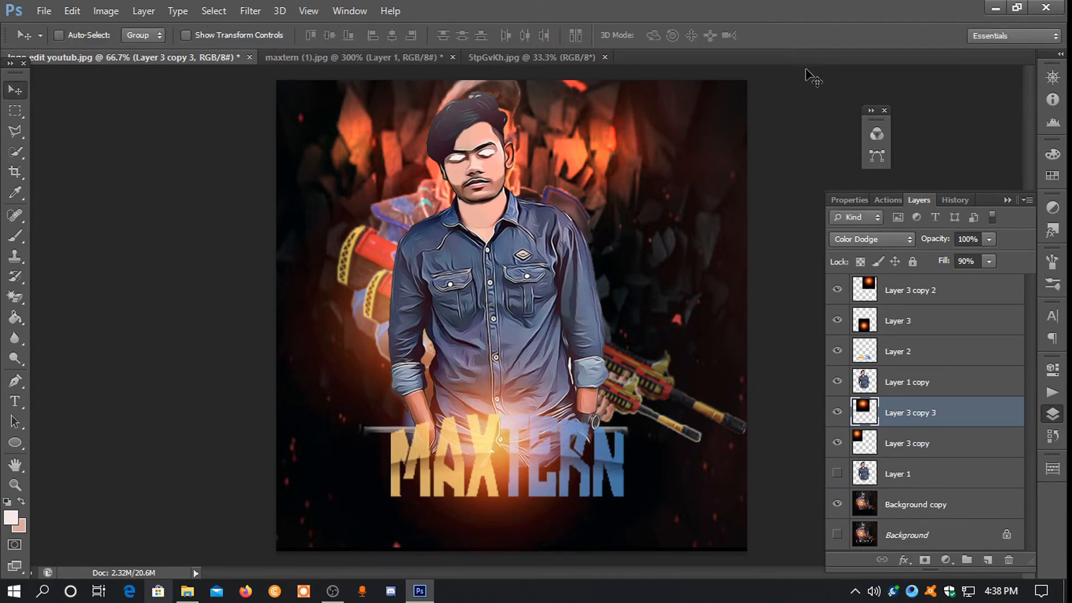
Remove the upper part of the white gap between the man's torso and rolled sleeve on Layer 1 copy with the Magic Eraser.
{"action": "left_click", "coordinate": [893, 382]}
{"action": "left_click", "coordinate": [836, 381]}
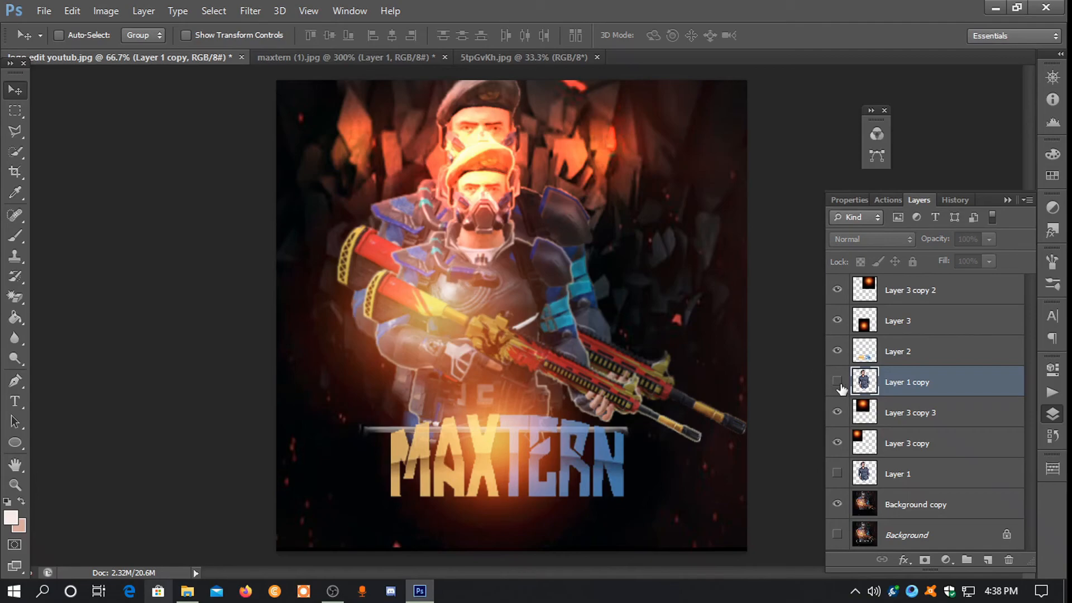
{"action": "left_click", "coordinate": [837, 380]}
{"action": "key", "text": "ctrl+plus"}
{"action": "key", "text": "ctrl+plus"}
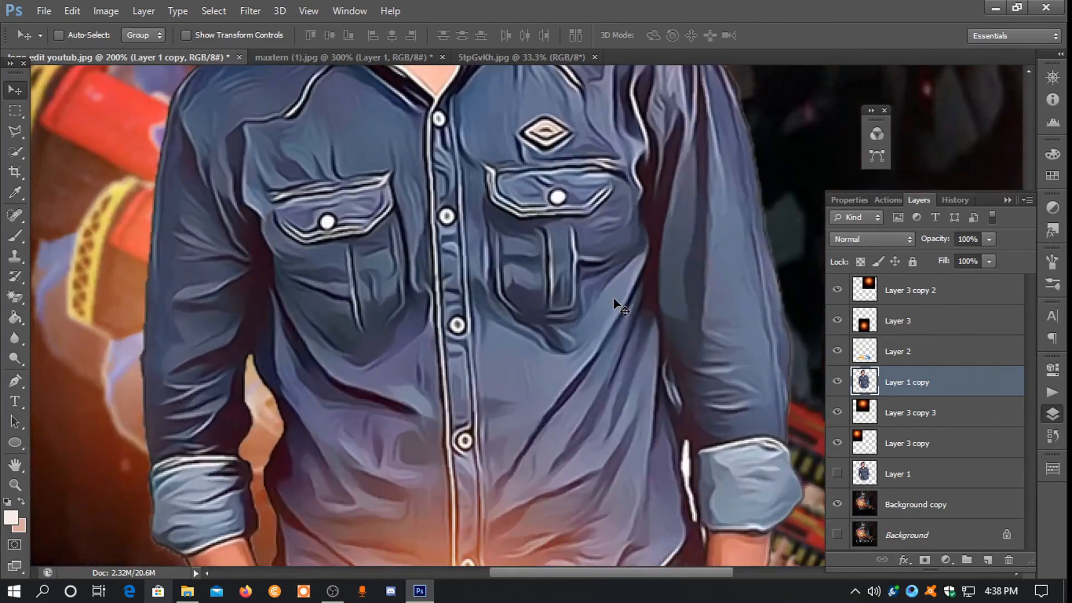
{"action": "left_click_drag", "start_coordinate": [551, 338], "coordinate": [400, 179]}
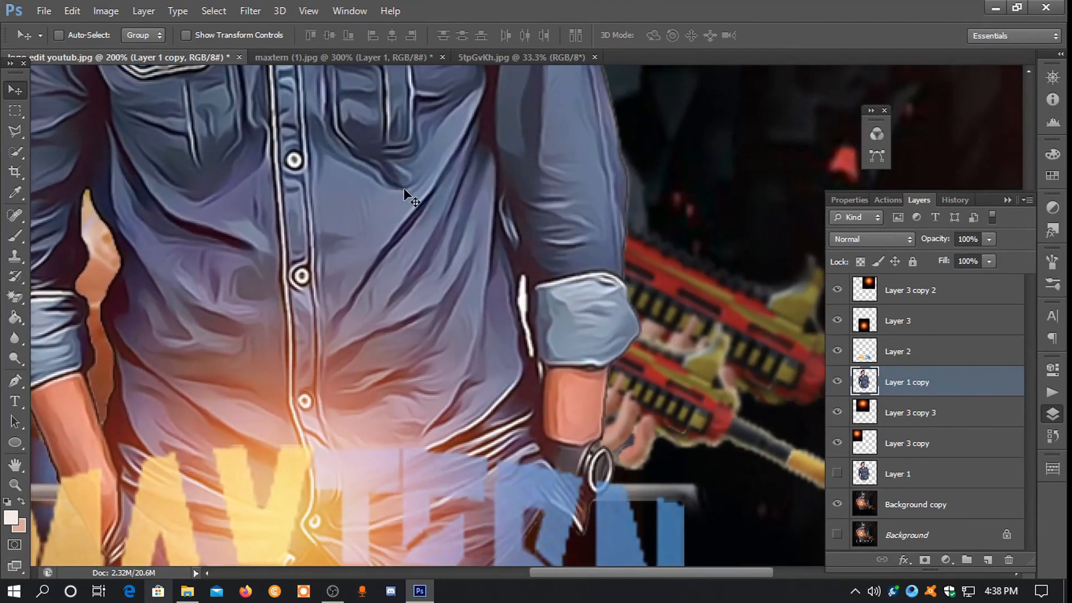
{"action": "key", "text": "ctrl+plus"}
{"action": "left_click", "coordinate": [15, 296]}
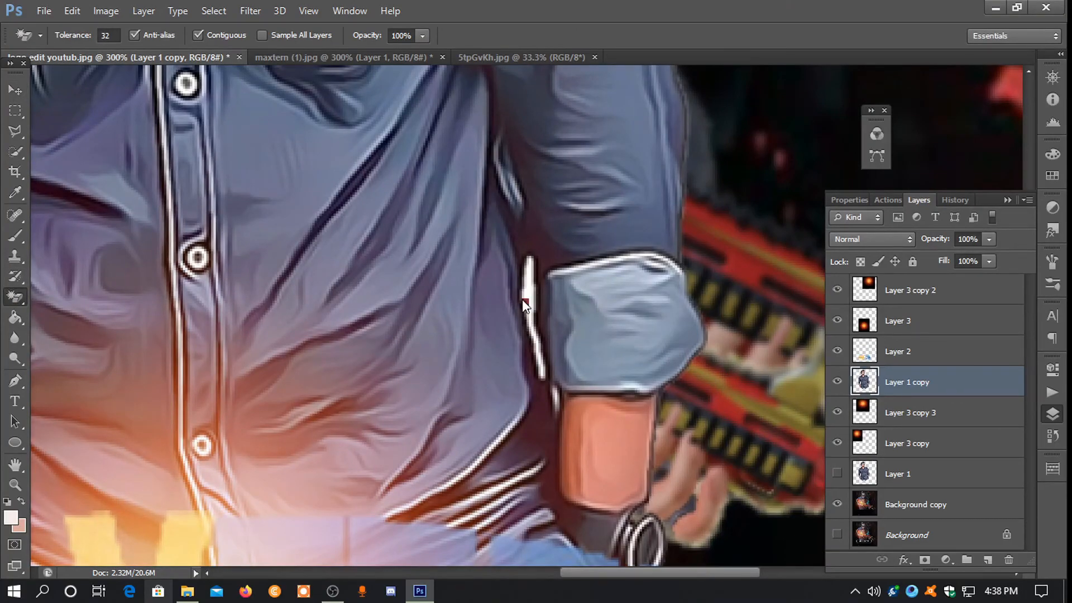
{"action": "left_click", "coordinate": [530, 283]}
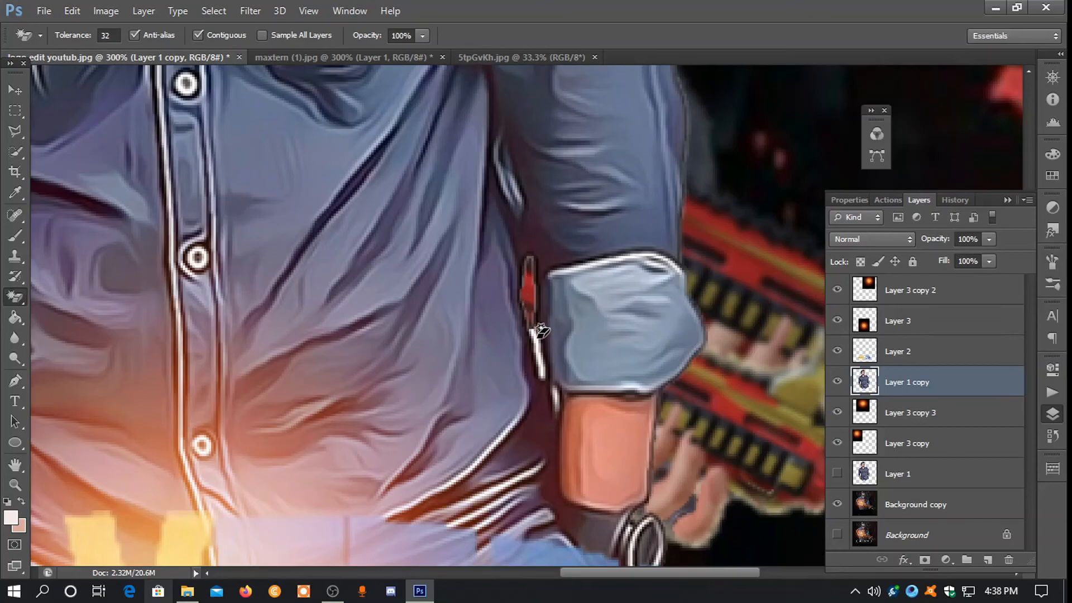
Erase the pointed shirt edge below the man's watch on Layer 1 copy with a 15 px Eraser brush.
{"action": "right_click", "coordinate": [15, 296]}
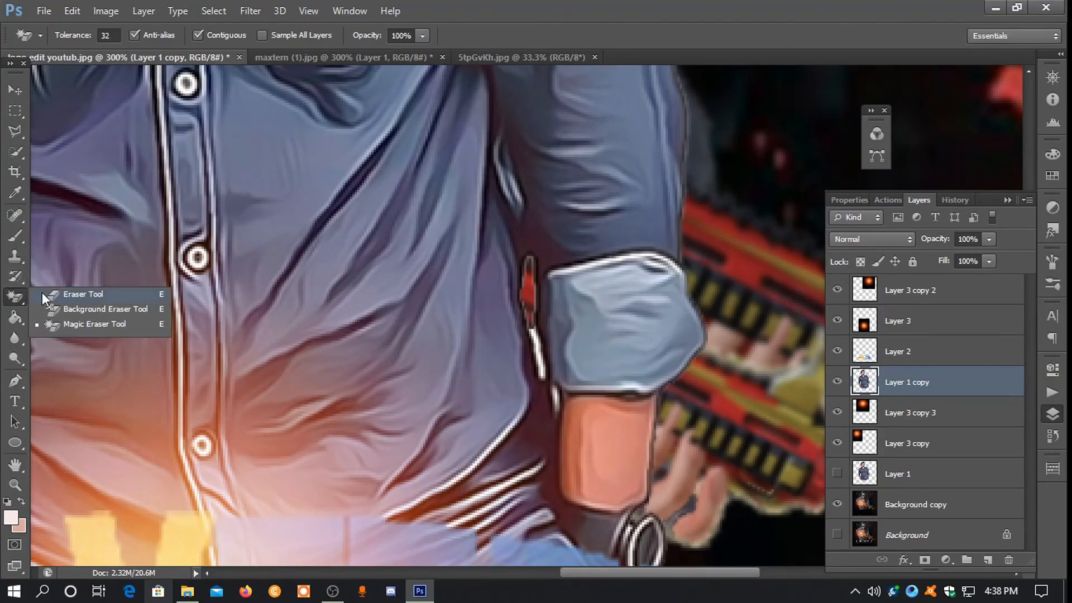
{"action": "left_click", "coordinate": [62, 294]}
{"action": "key", "text": "ctrl+minus"}
{"action": "key", "text": "ctrl+minus"}
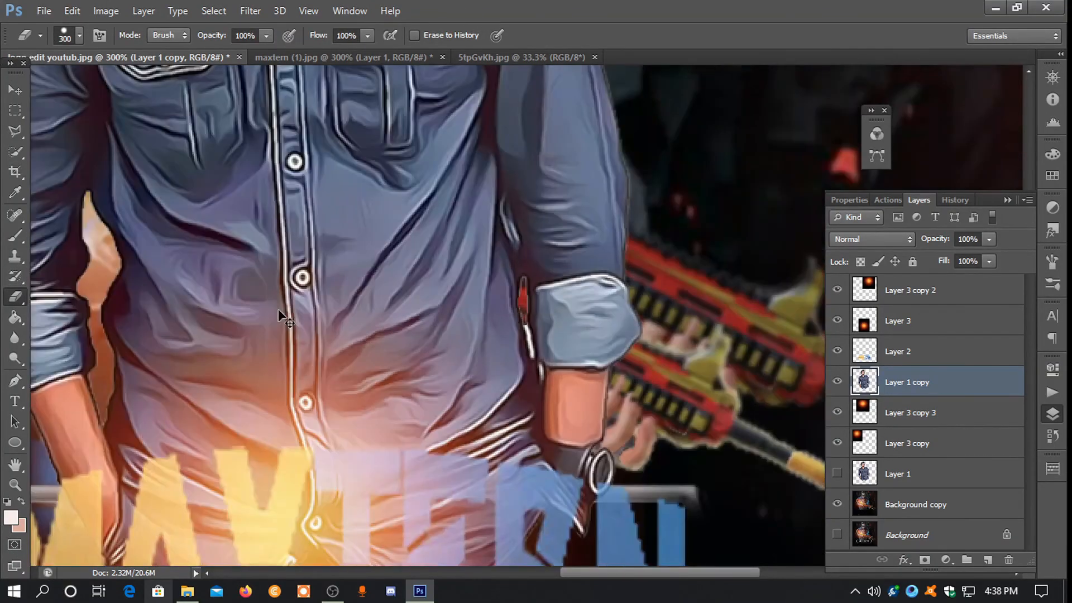
{"action": "key", "text": "ctrl+plus"}
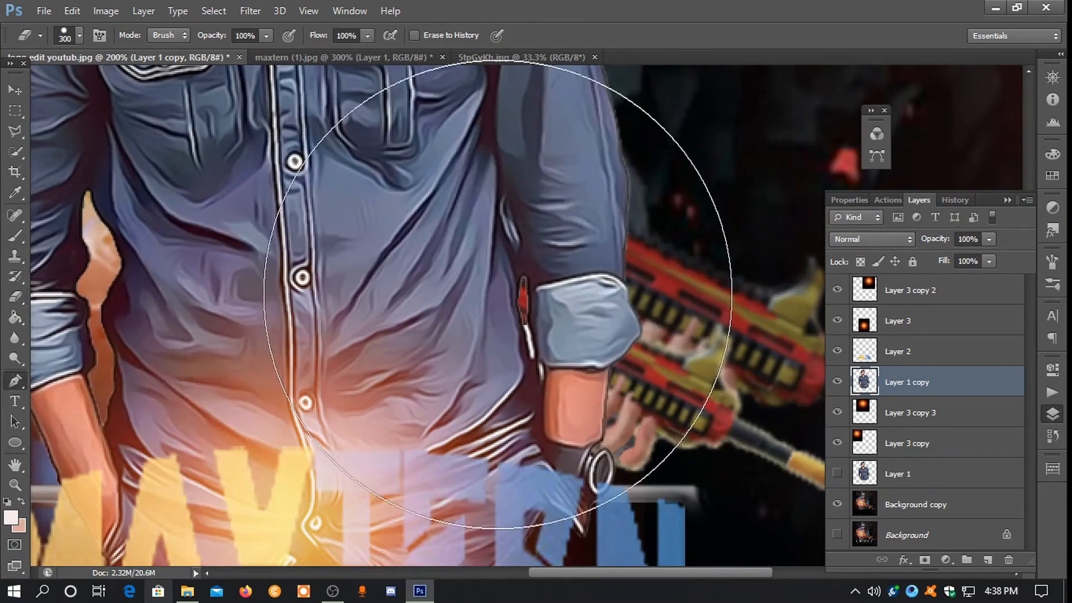
{"action": "key", "text": "p"}
{"action": "left_click", "coordinate": [18, 316]}
{"action": "left_click", "coordinate": [17, 297]}
{"action": "key", "text": "bracketleft"}
{"action": "key", "text": "bracketleft"}
{"action": "key", "text": "bracketleft"}
{"action": "key", "text": "bracketleft"}
{"action": "key", "text": "bracketleft"}
{"action": "key", "text": "bracketleft"}
{"action": "key", "text": "bracketleft"}
{"action": "key", "text": "bracketleft"}
{"action": "key", "text": "bracketleft"}
{"action": "key", "text": "bracketleft"}
{"action": "key", "text": "bracketleft"}
{"action": "key", "text": "bracketleft"}
{"action": "key", "text": "bracketleft"}
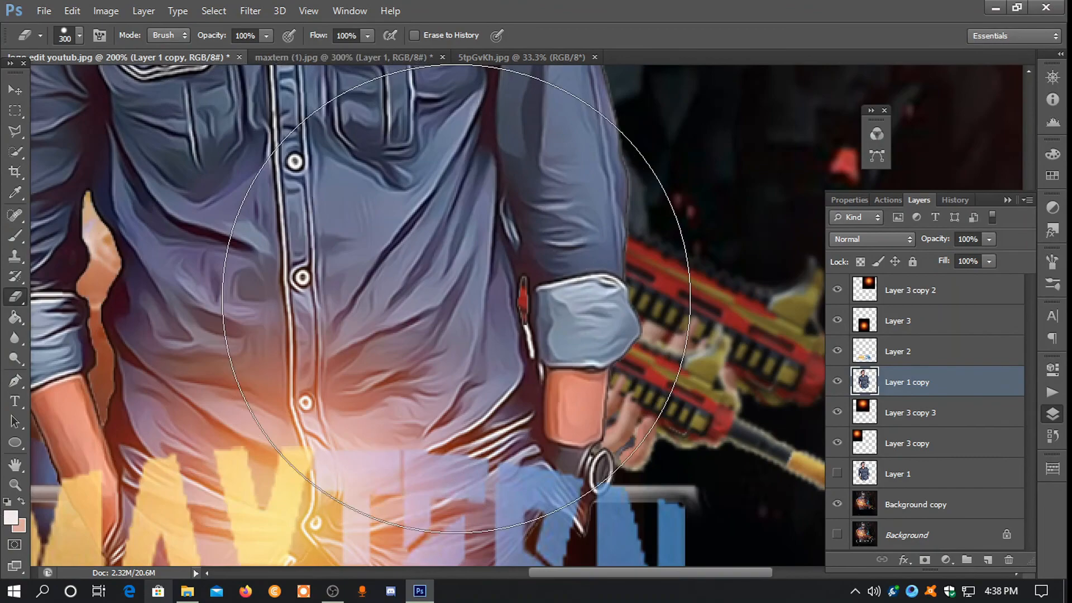
{"action": "key", "text": "bracketleft"}
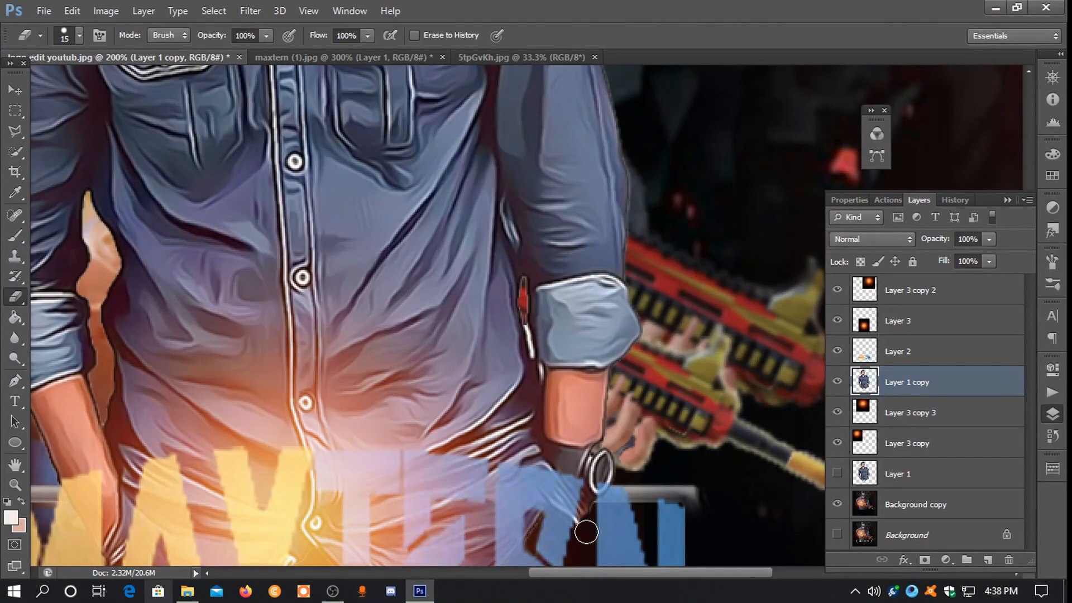
{"action": "right_click", "coordinate": [586, 531]}
{"action": "left_click", "coordinate": [580, 535]}
{"action": "right_click", "coordinate": [583, 522]}
{"action": "left_click", "coordinate": [576, 523]}
Erase the cutout's lower shirt edge behind the MAXTERN lettering with the Eraser brush enlarged to 35 px.
{"action": "key", "text": "bracketright"}
{"action": "key", "text": "bracketright"}
{"action": "key", "text": "bracketright"}
{"action": "key", "text": "bracketright"}
{"action": "left_click_drag", "start_coordinate": [592, 293], "coordinate": [661, 200]}
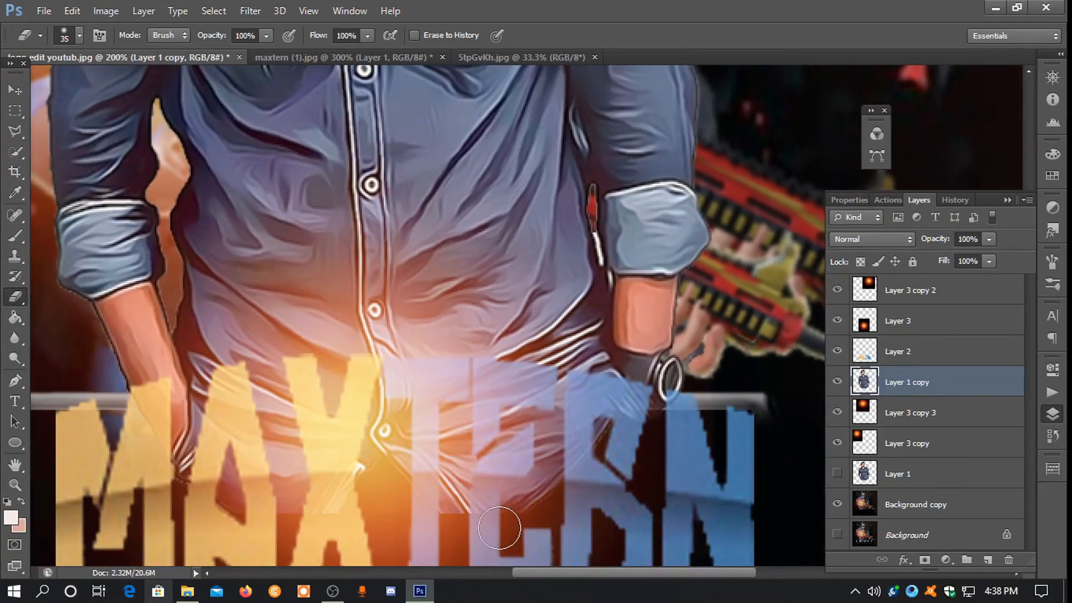
{"action": "mouse_move", "coordinate": [461, 522]}
{"action": "left_mouse_down"}
{"action": "mouse_move", "coordinate": [434, 507]}
{"action": "mouse_move", "coordinate": [478, 515]}
{"action": "mouse_move", "coordinate": [556, 503]}
{"action": "left_mouse_up"}
{"action": "left_click_drag", "start_coordinate": [440, 505], "coordinate": [561, 446]}
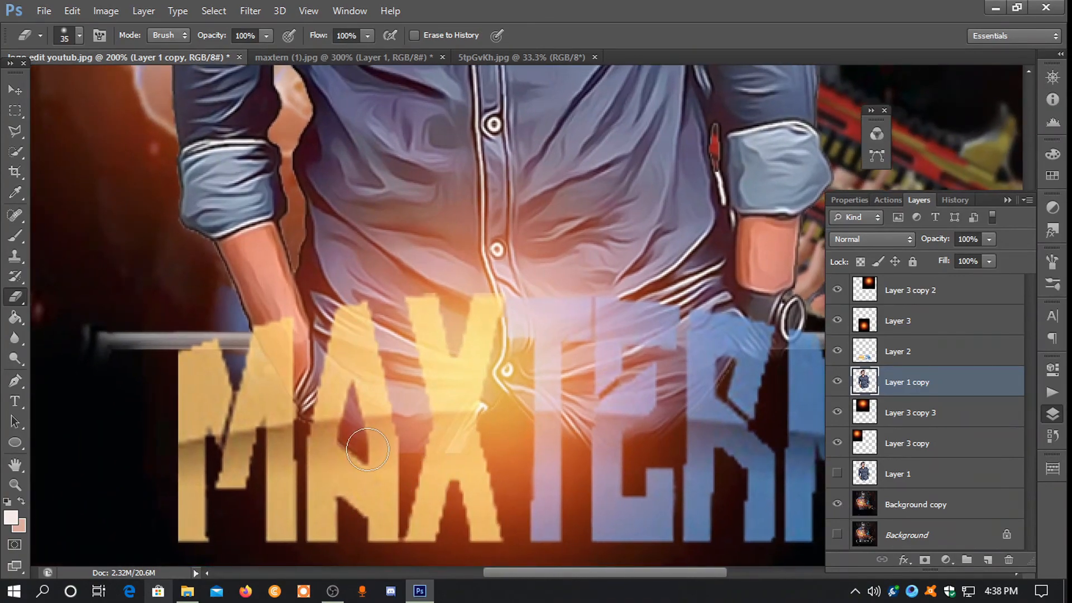
{"action": "mouse_move", "coordinate": [319, 439]}
{"action": "left_mouse_down"}
{"action": "mouse_move", "coordinate": [266, 404]}
{"action": "mouse_move", "coordinate": [399, 452]}
{"action": "mouse_move", "coordinate": [482, 448]}
{"action": "mouse_move", "coordinate": [502, 431]}
{"action": "mouse_move", "coordinate": [502, 413]}
{"action": "mouse_move", "coordinate": [509, 429]}
{"action": "mouse_move", "coordinate": [590, 458]}
{"action": "mouse_move", "coordinate": [584, 437]}
{"action": "mouse_move", "coordinate": [696, 442]}
{"action": "left_mouse_up"}
{"action": "key", "text": "ctrl+minus"}
{"action": "key", "text": "ctrl+minus"}
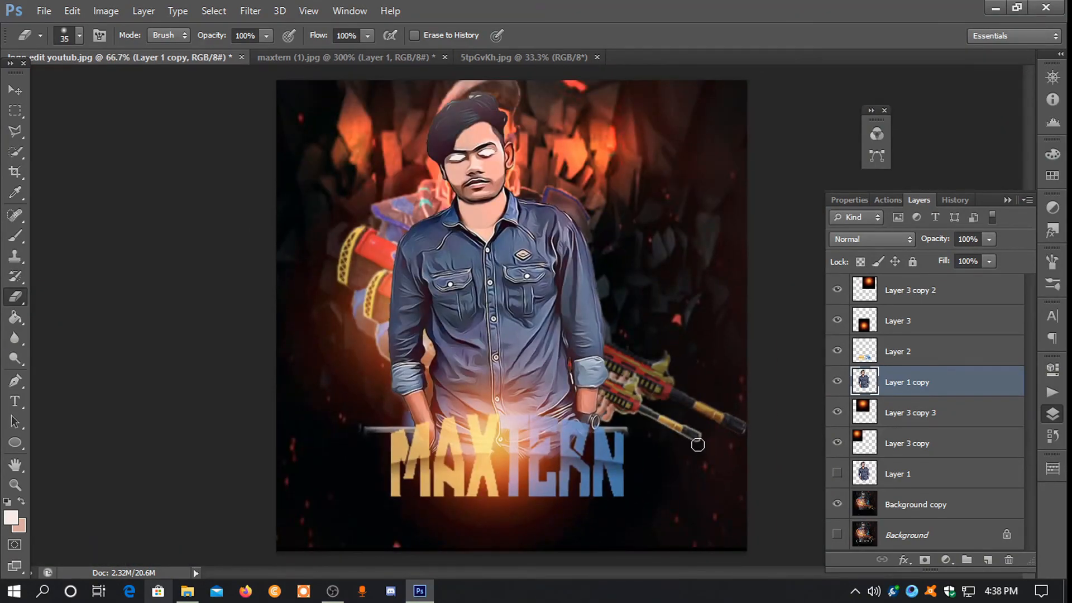
{"action": "key", "text": "ctrl+minus"}
{"action": "key", "text": "ctrl+minus"}
{"action": "key", "text": "ctrl+plus"}
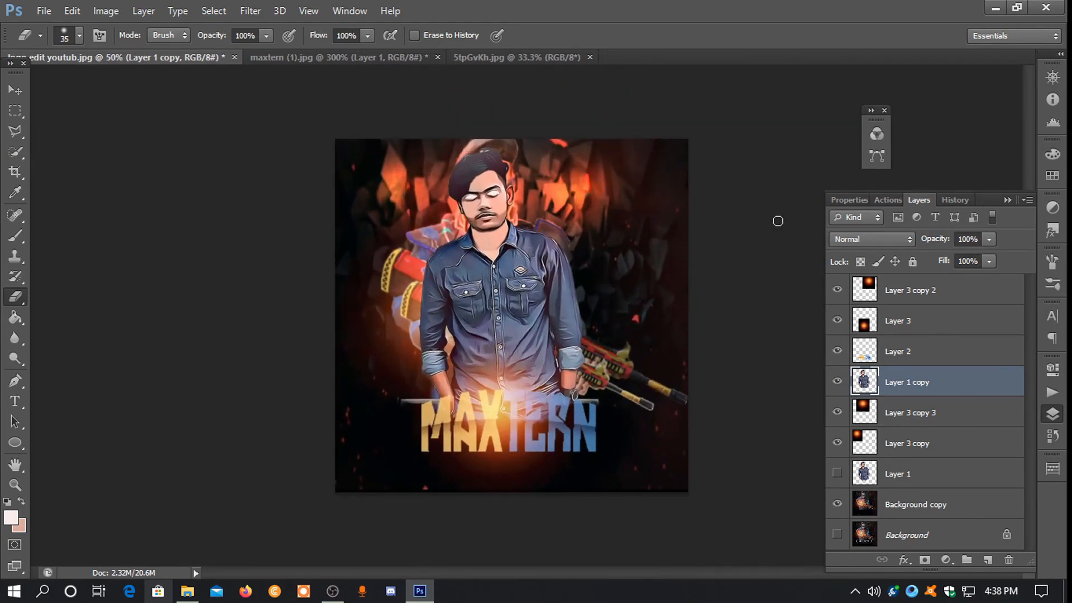